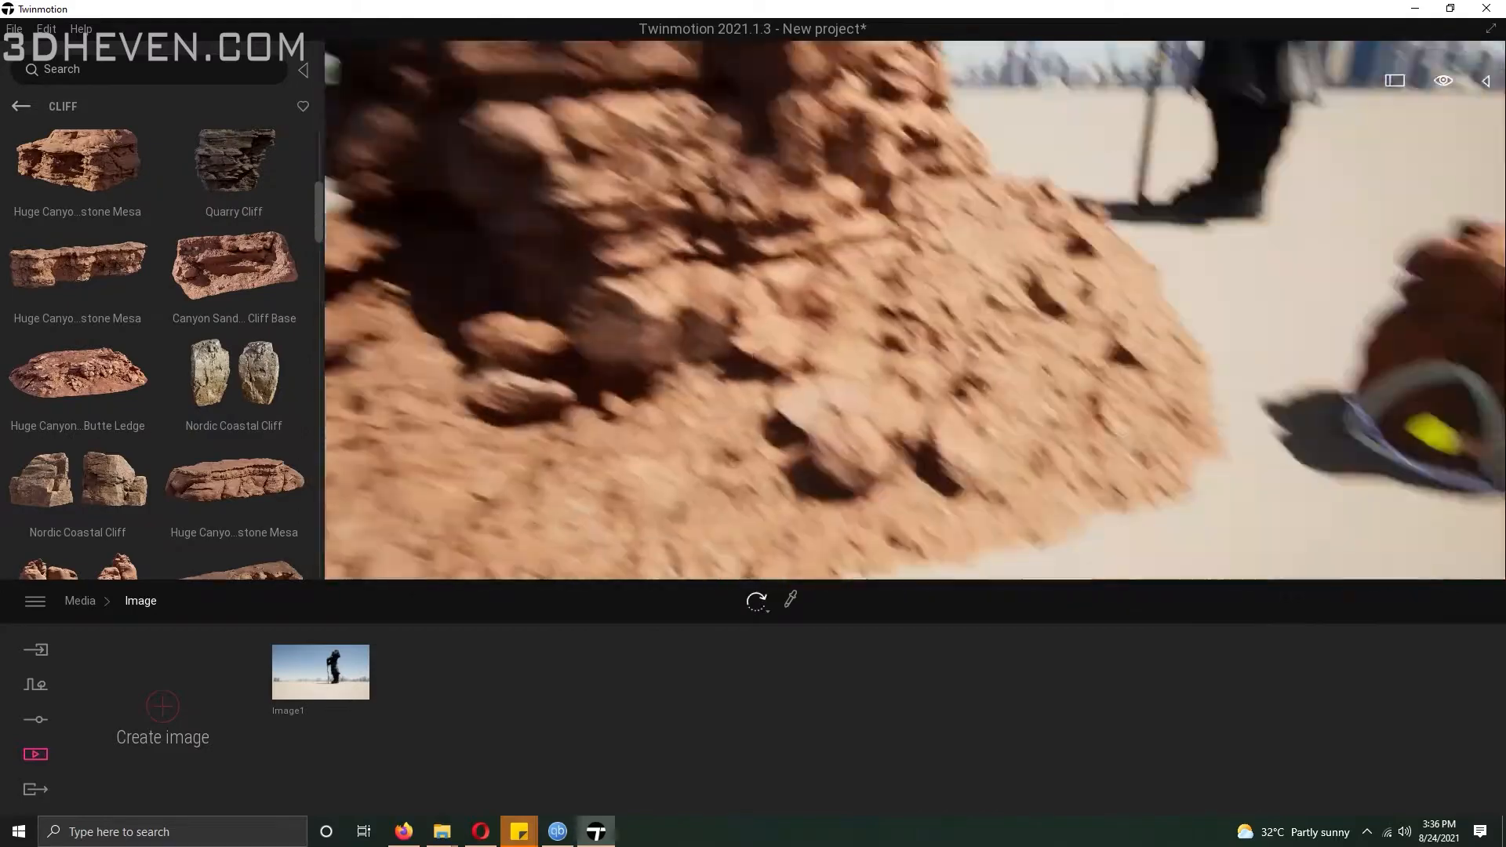
Filter the cliff assets to favourites and place a Massive Canyon Sandstone Cliff between the large rock formation and the statue
left_click_drag(812, 381, 601, 326)
left_click_drag(319, 218, 1060, 455)
scroll(242, 492, "down", 2)
left_click(303, 106)
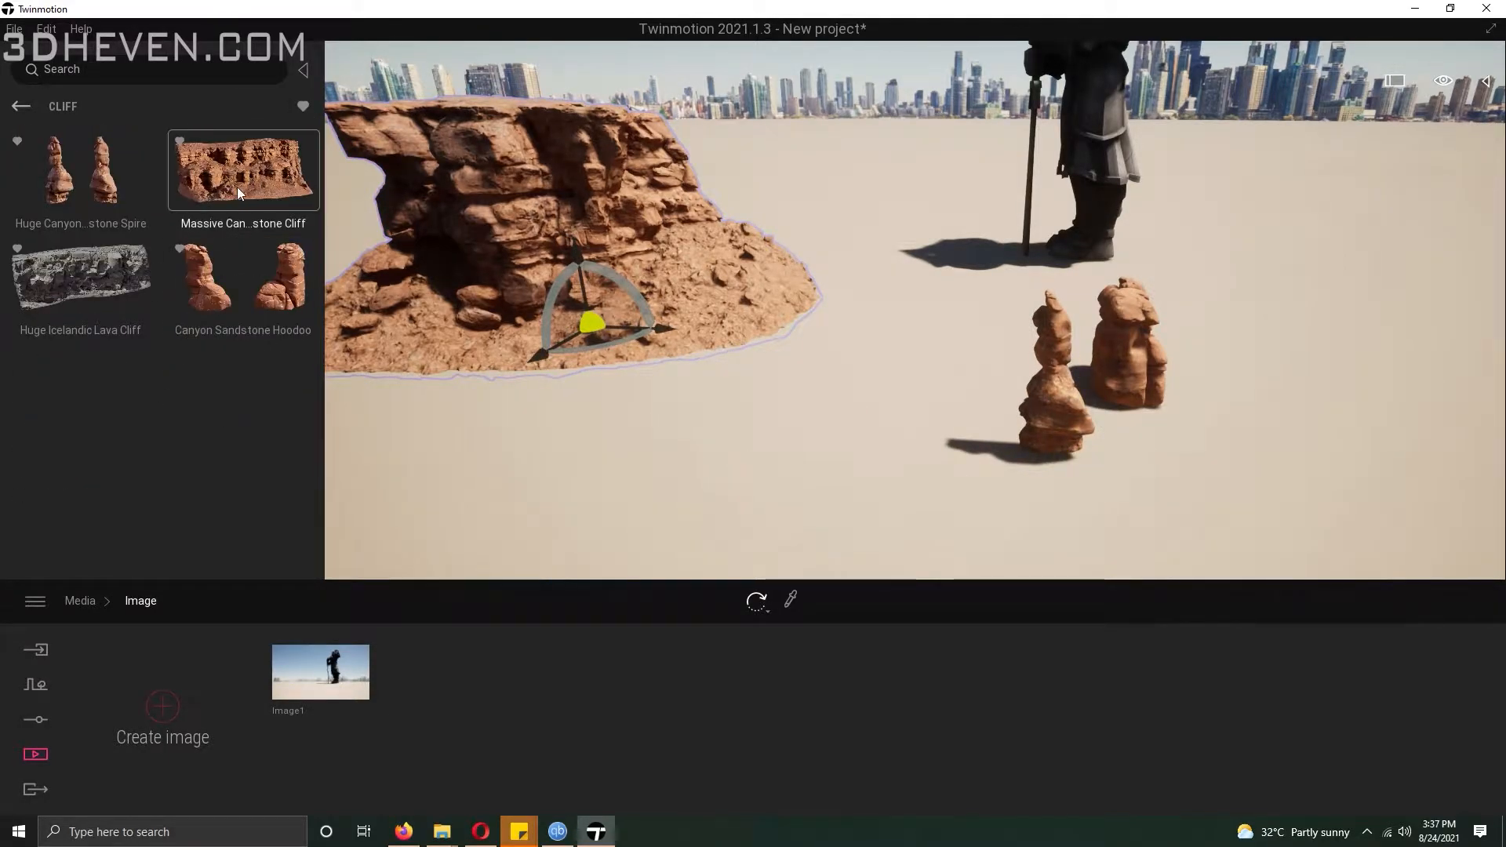
left_click_drag(849, 472, 807, 465)
left_click_drag(273, 174, 928, 311)
Scale the newly placed Massive Canyon Sandstone Cliff by a factor of 5
left_click(763, 608)
left_click(770, 512)
left_click(930, 314)
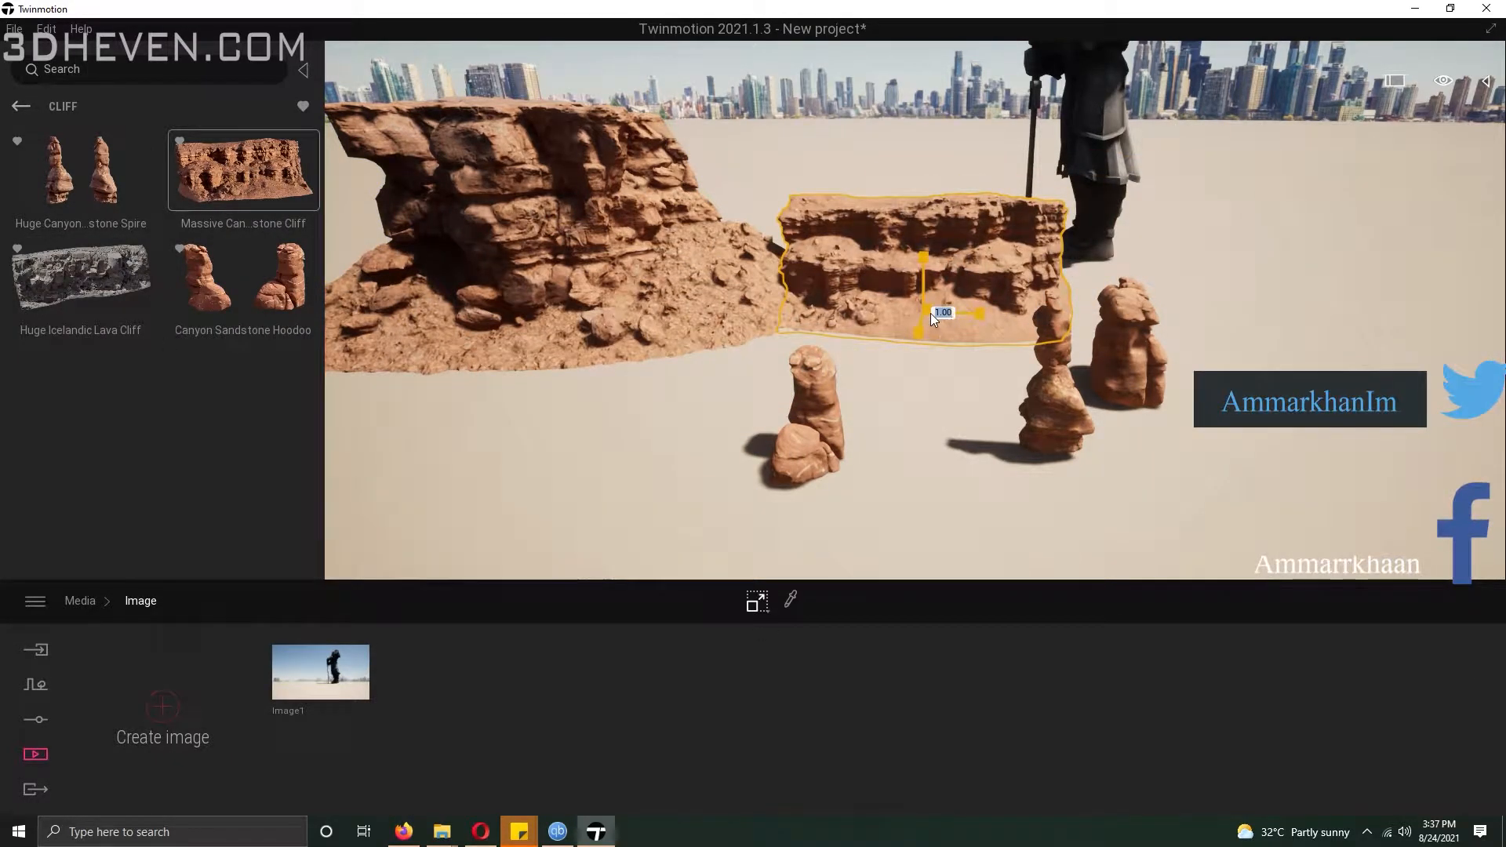
type("5")
key("Return")
Rotate the enlarged cliff behind the statue and copy it once as an instance to extend the wall
right_click_drag(930, 313, 1044, 330)
left_click(1443, 80)
left_click(1442, 158)
left_click(1341, 191)
left_click(931, 267)
type("ssssssssssss")
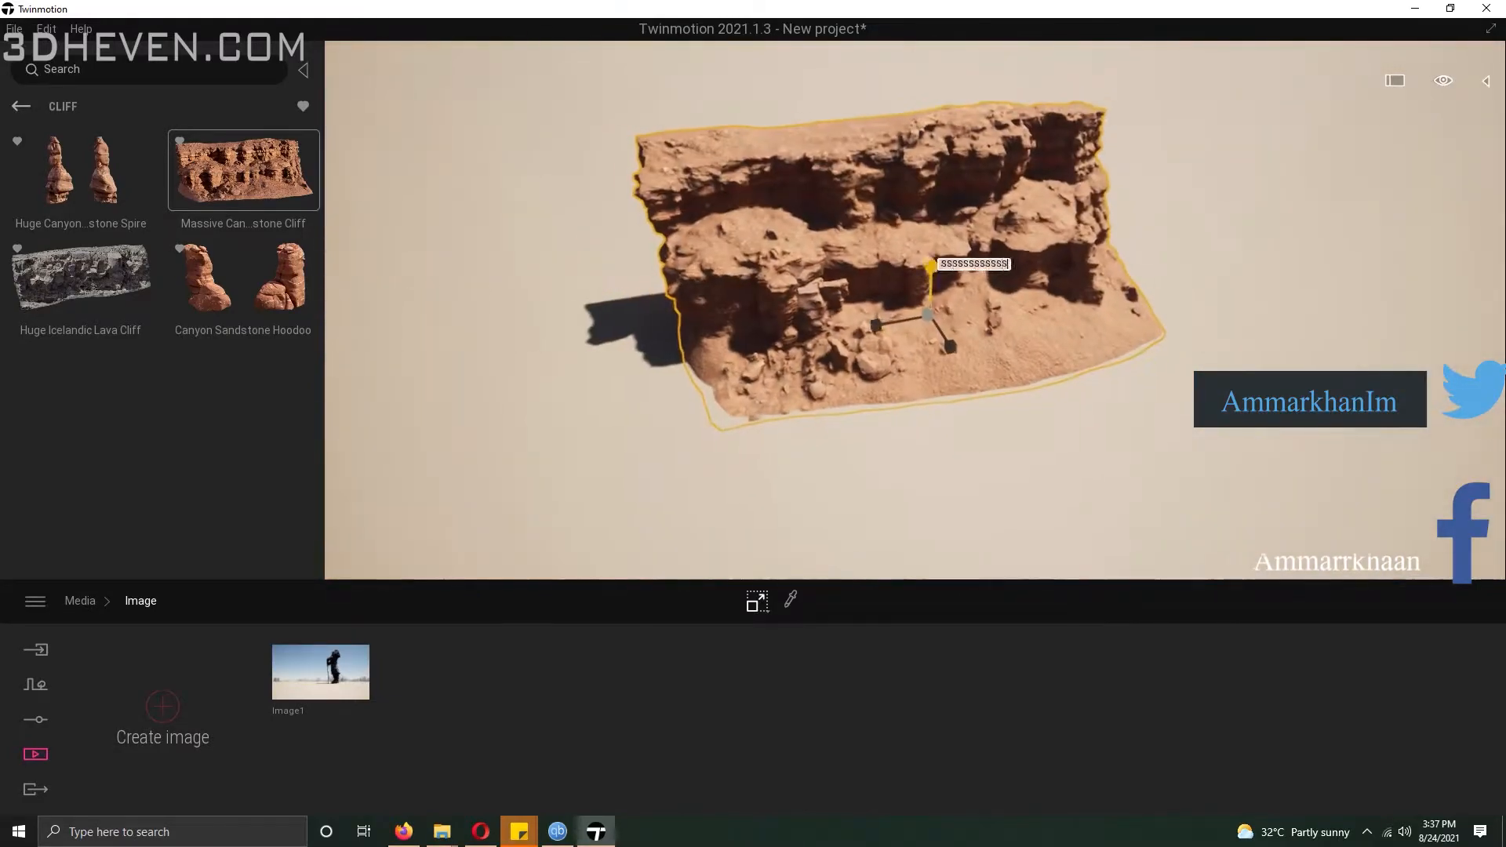
left_click(761, 605)
left_click(770, 535)
left_click_drag(912, 344, 866, 368)
left_click_drag(931, 315, 580, 143)
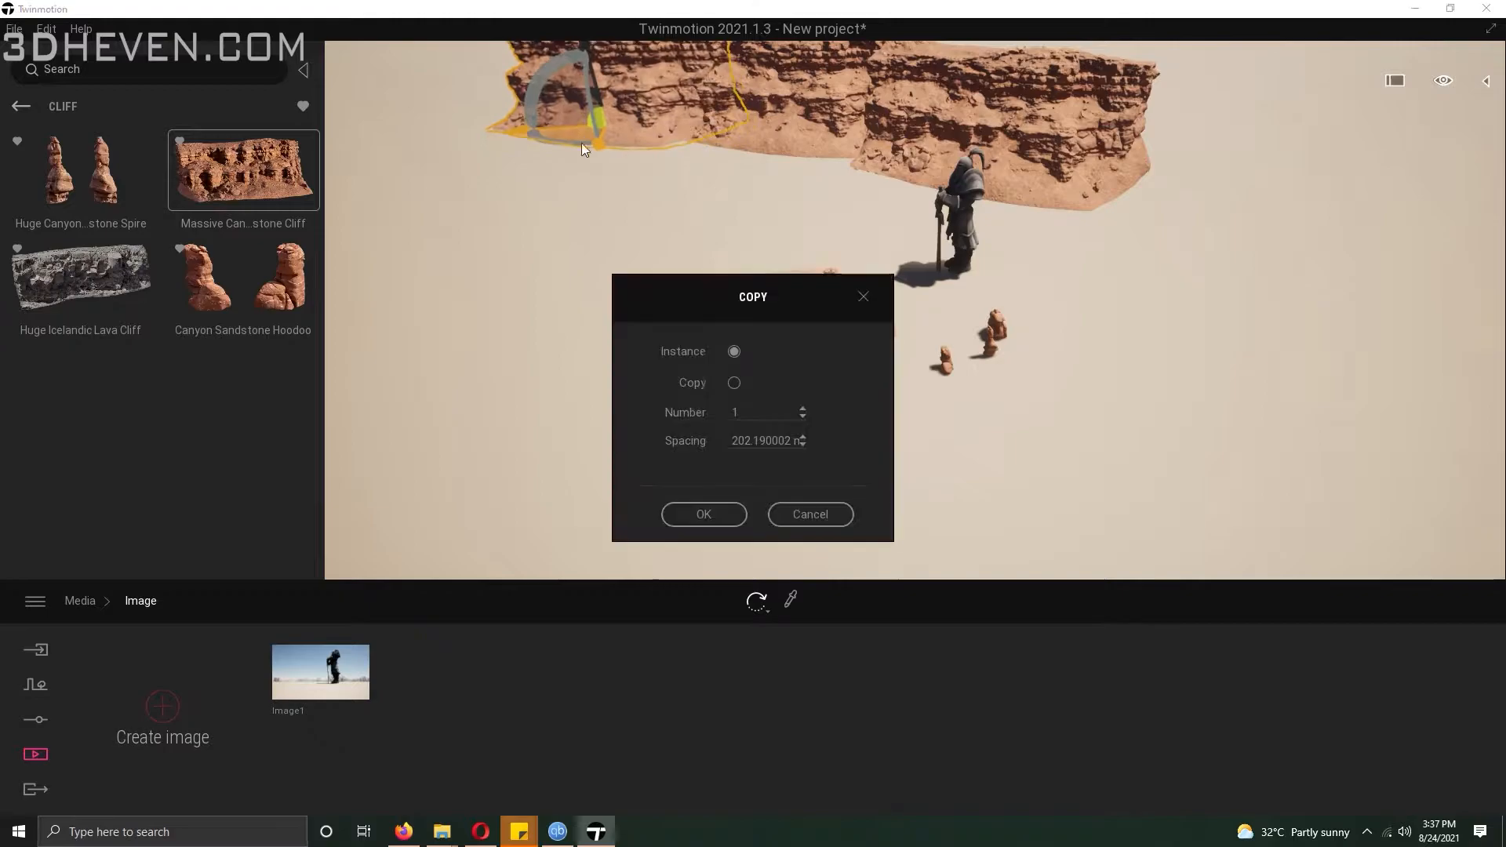
Return to the saved image view and scale the canyon sandstone spire beside the statue by a factor of 4
left_click(320, 673)
left_click(1371, 416)
right_click_drag(1371, 416, 849, 303)
left_click(850, 300)
left_click_drag(873, 389, 935, 390)
left_click(1229, 408)
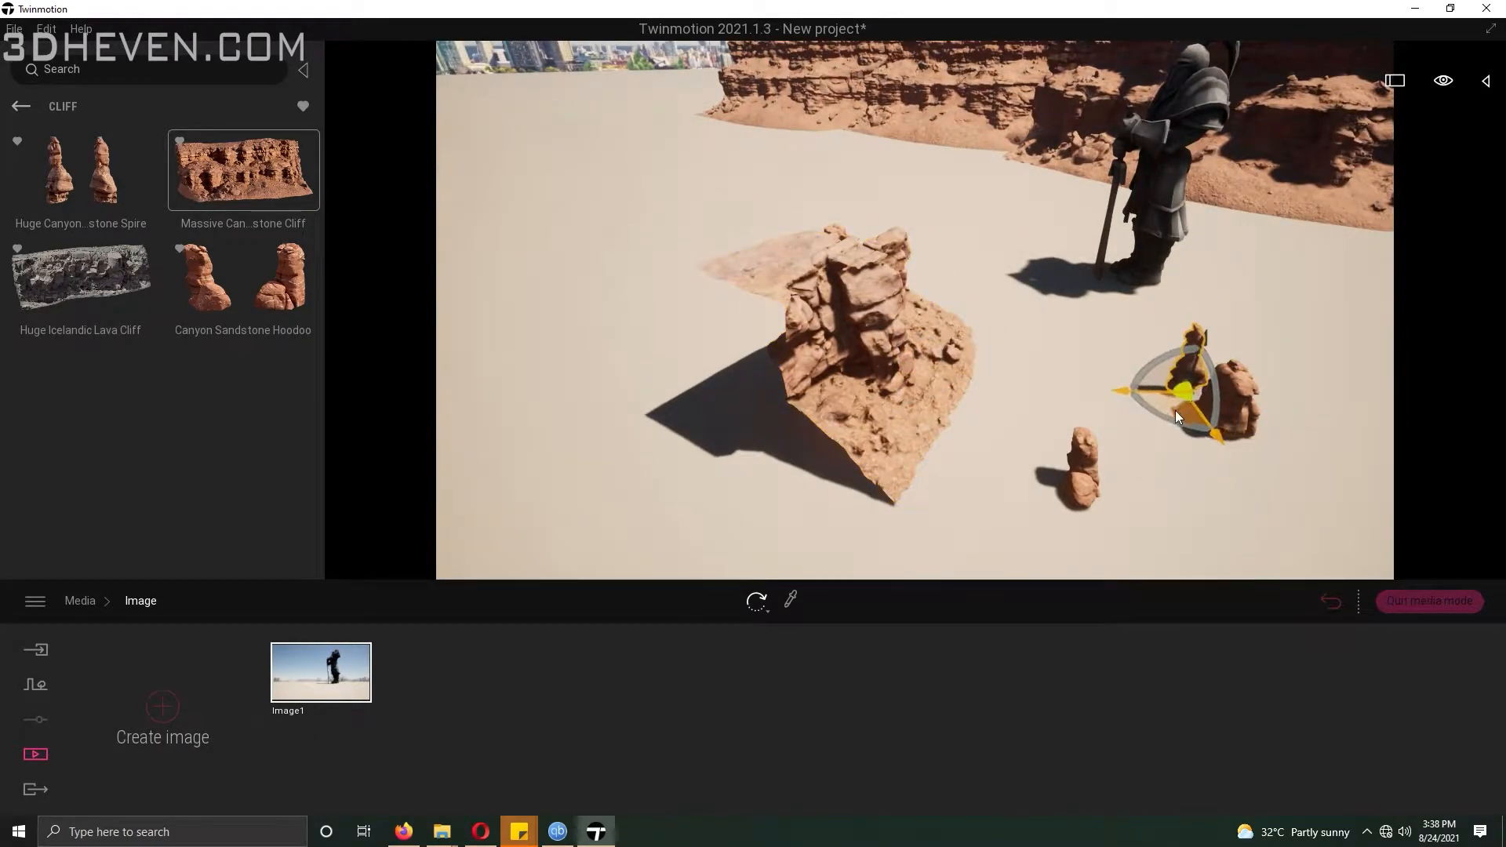
left_click(761, 511)
type("4")
key("Return")
Scale the sandstone hoodoo by a factor of 4 and position it against the spire
right_click_drag(1186, 391, 1248, 356)
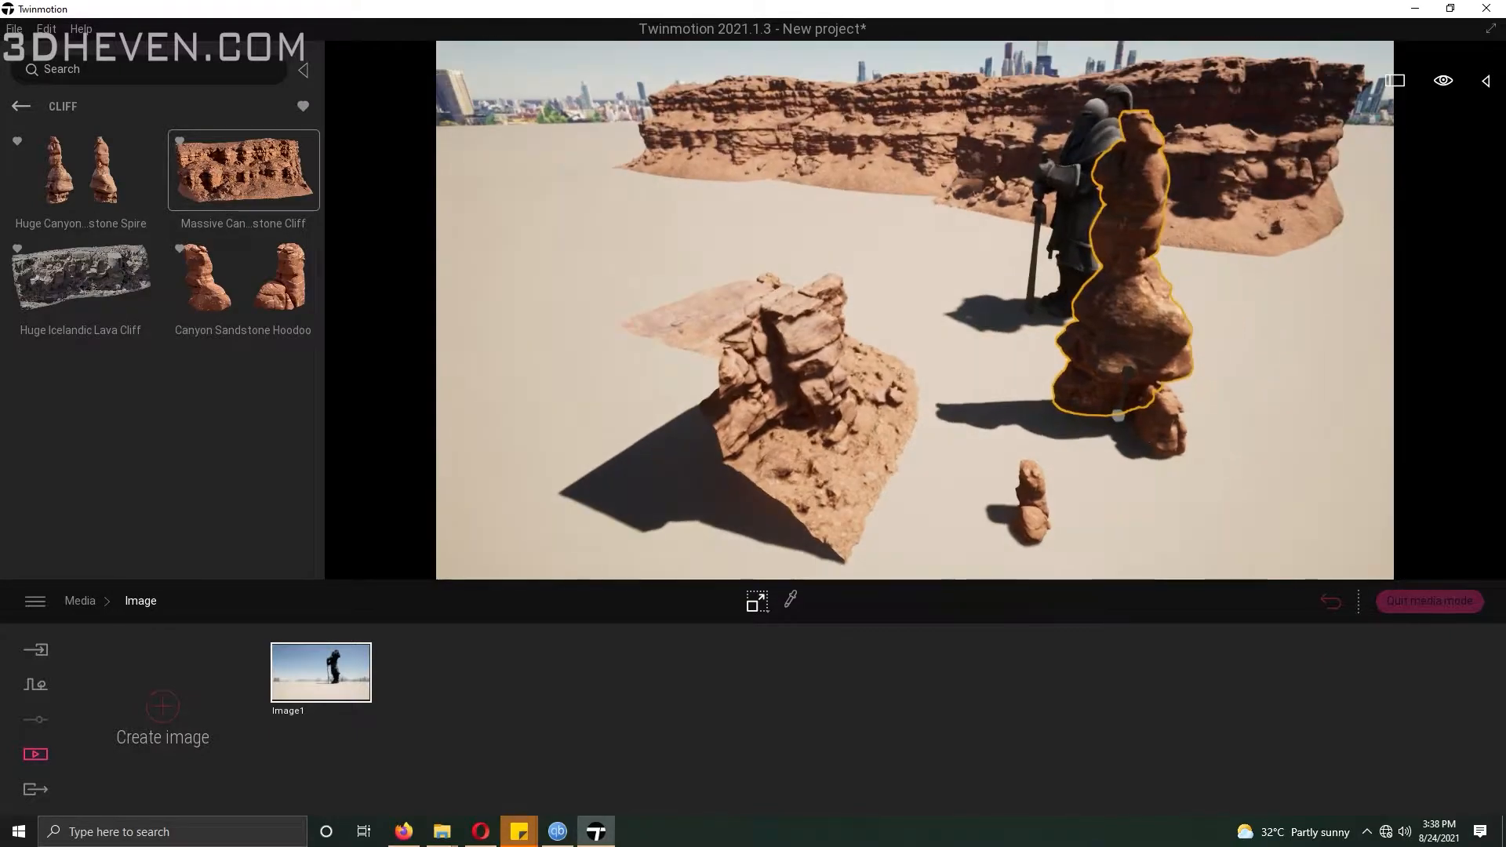
type("4")
key("Return")
left_click_drag(1001, 553, 1091, 487)
left_click(1095, 352)
right_click_drag(1095, 352, 1091, 384)
Browse the favourite nature assets and examine the rock composition from ground level
left_click(22, 107)
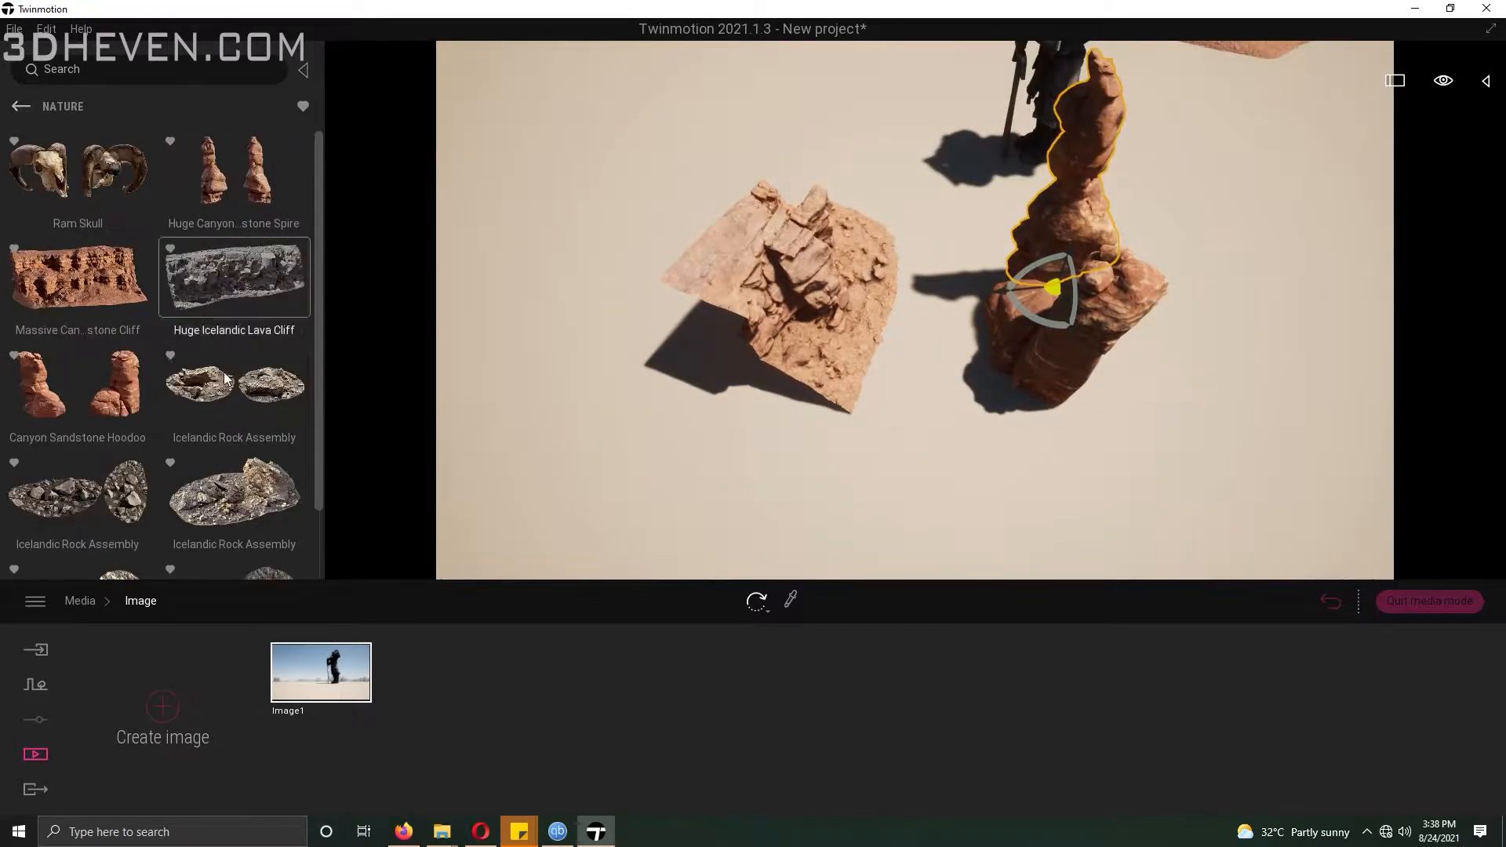
scroll(241, 544, "down", 1)
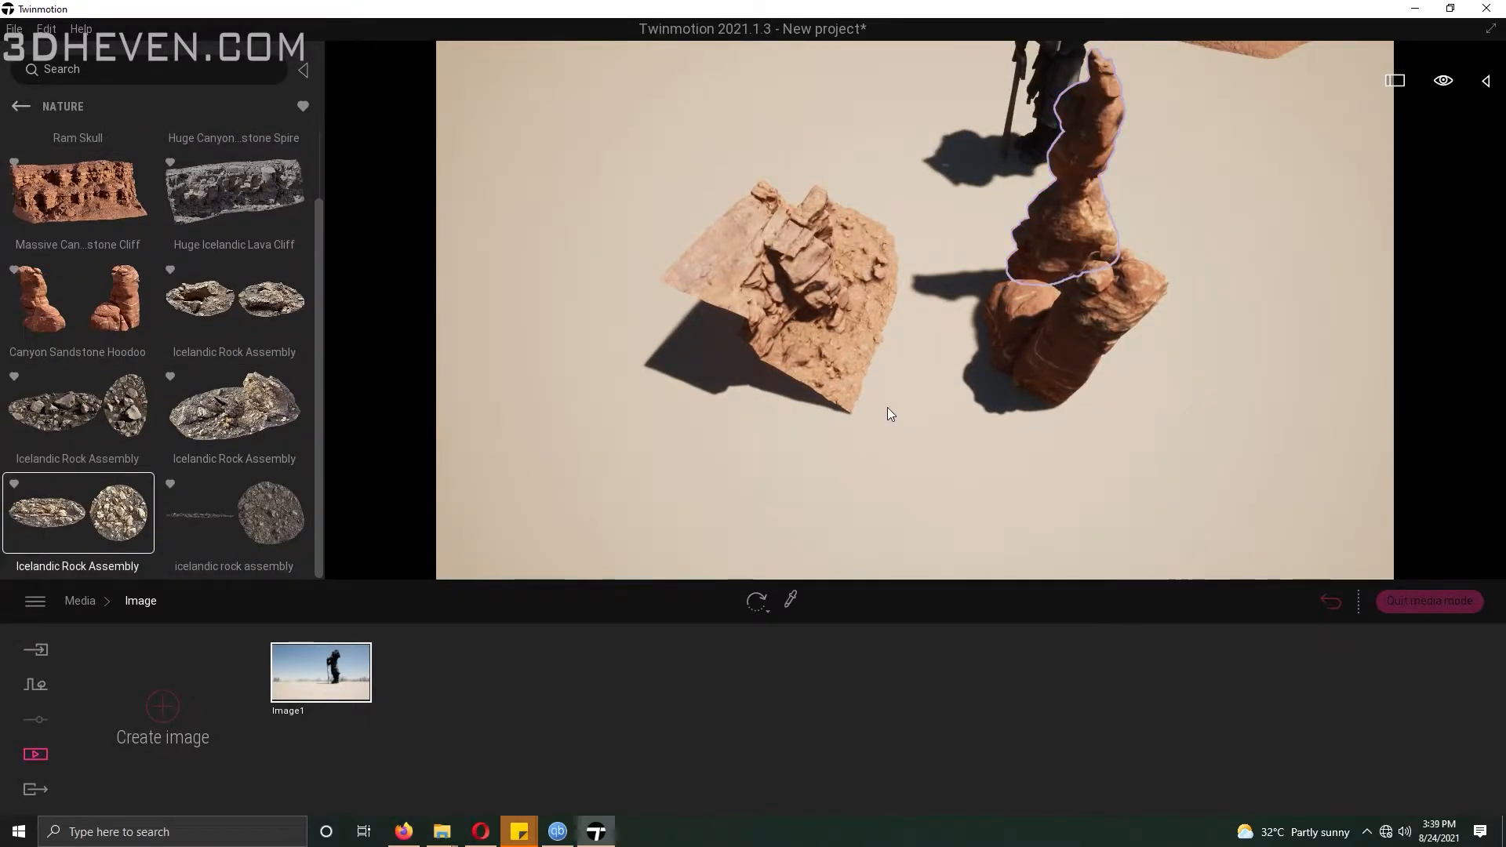
scroll(216, 385, "up", 1)
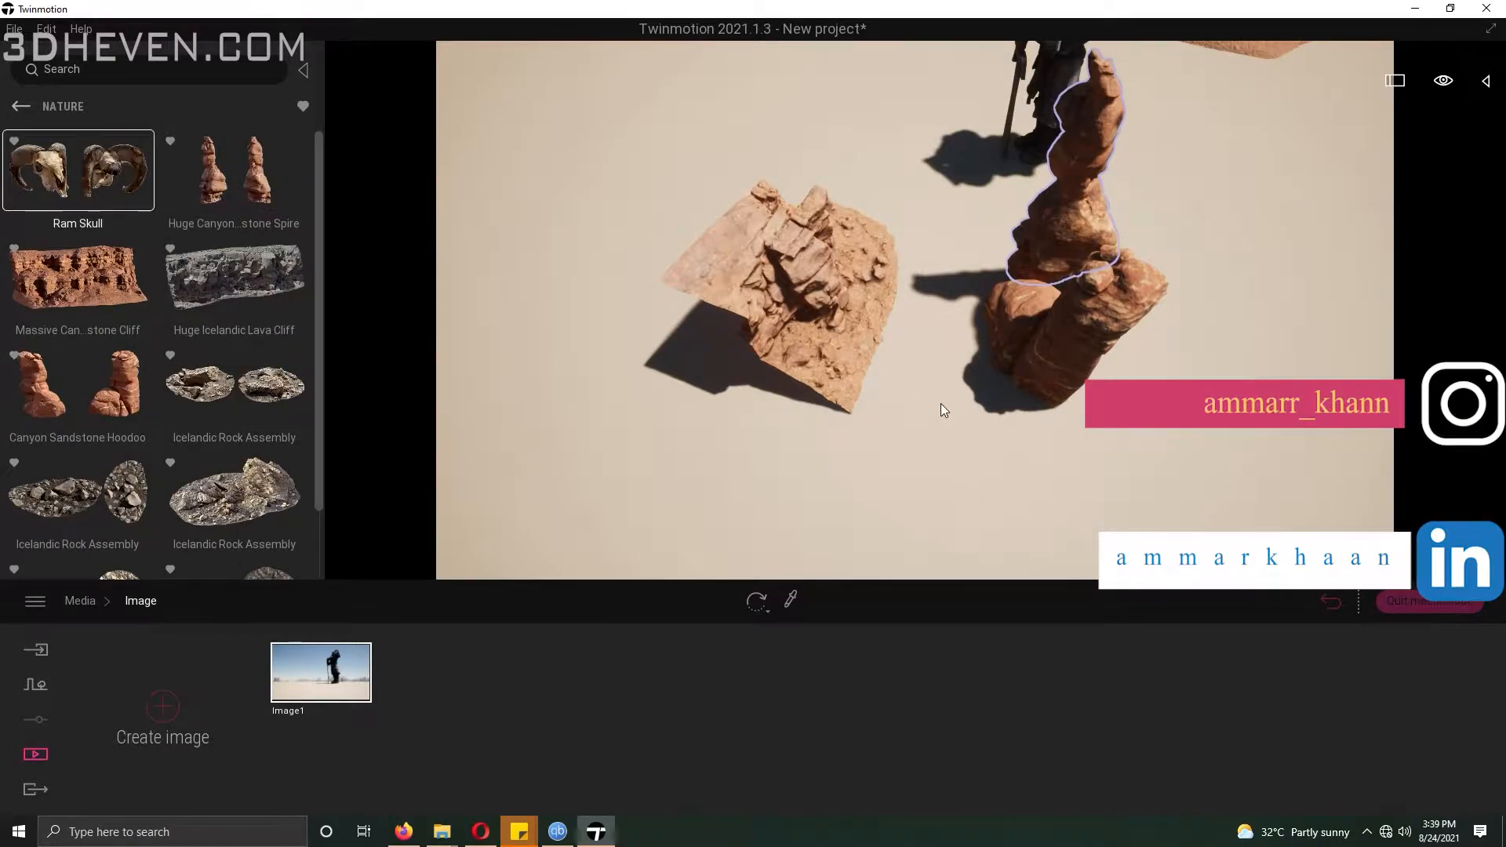
scroll(939, 405, "up", 5)
middle_click_drag(938, 403, 647, 411, "shift")
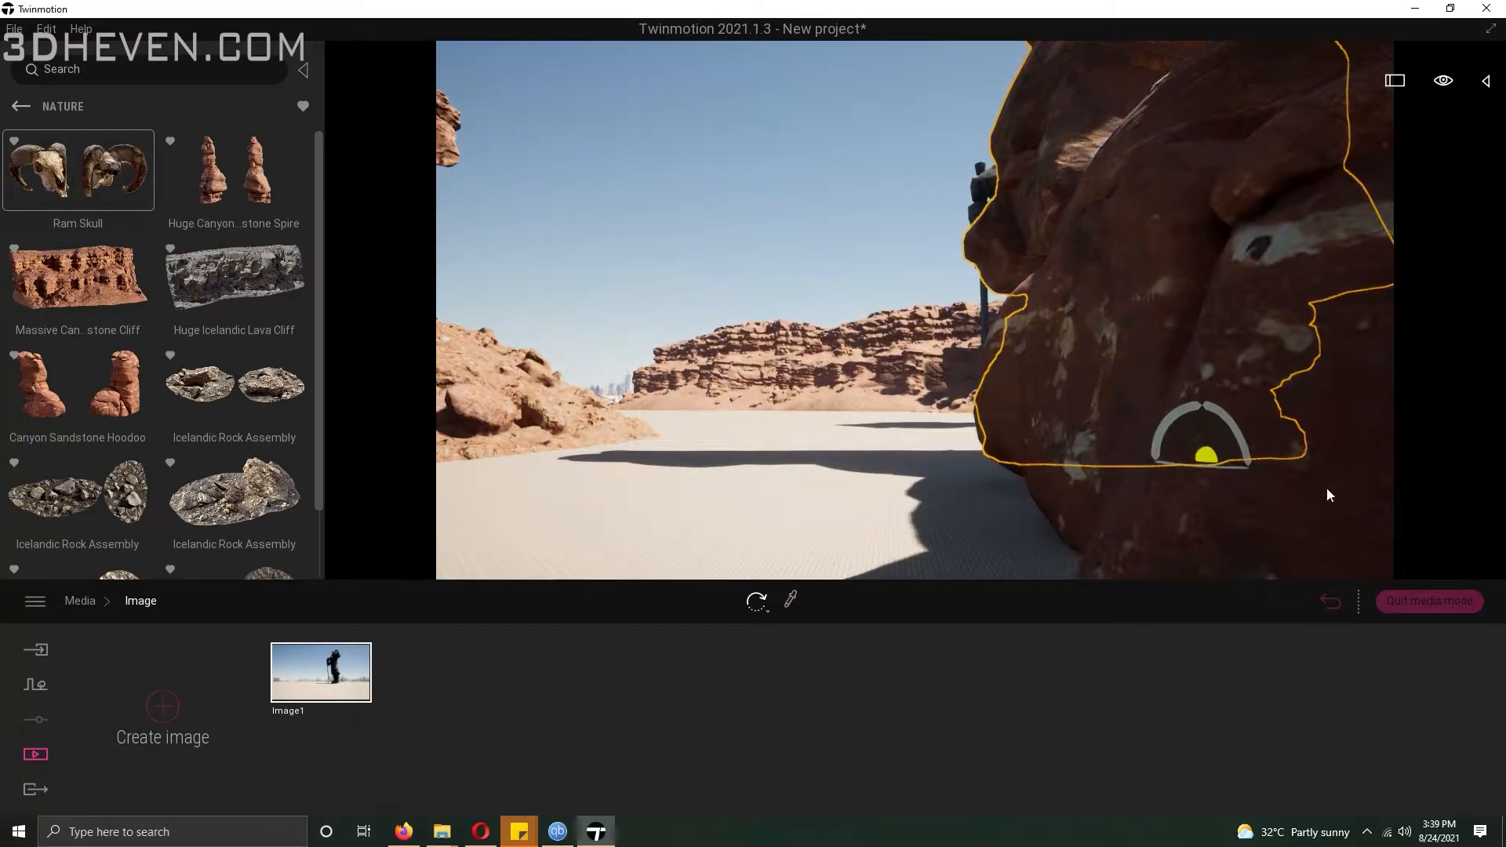
middle_click_drag(1328, 495, 1265, 416, "shift")
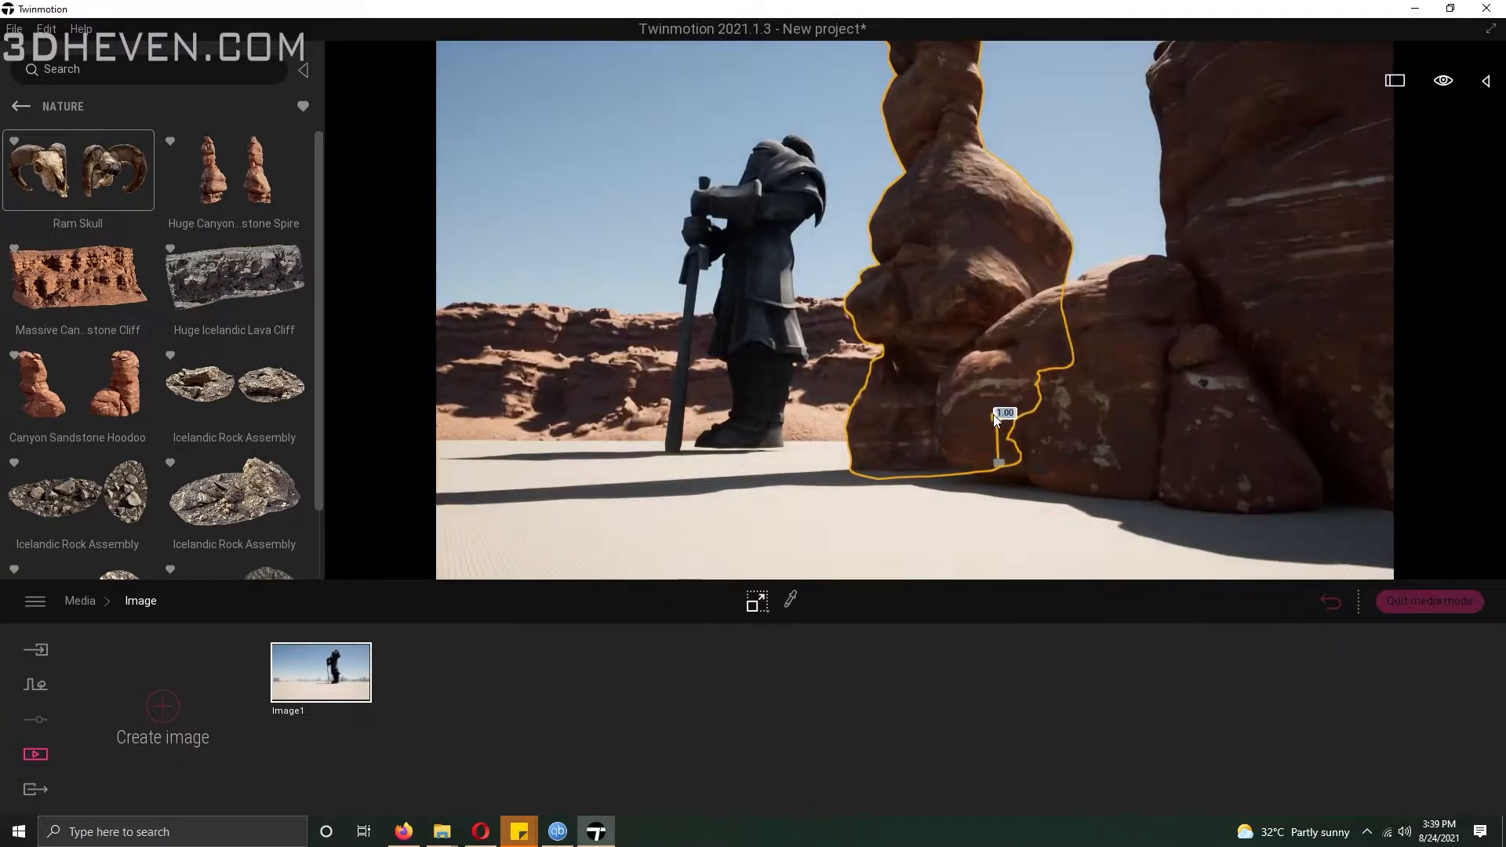
Restore the saved image view and enlarge the hooded statue to a scale of about 1.51
left_click_drag(1179, 496, 924, 516)
left_click(319, 689)
mouse_move(902, 439)
middle_mouse_down("shift")
mouse_move(949, 419)
mouse_move(902, 444)
middle_mouse_up("shift")
left_click(757, 602)
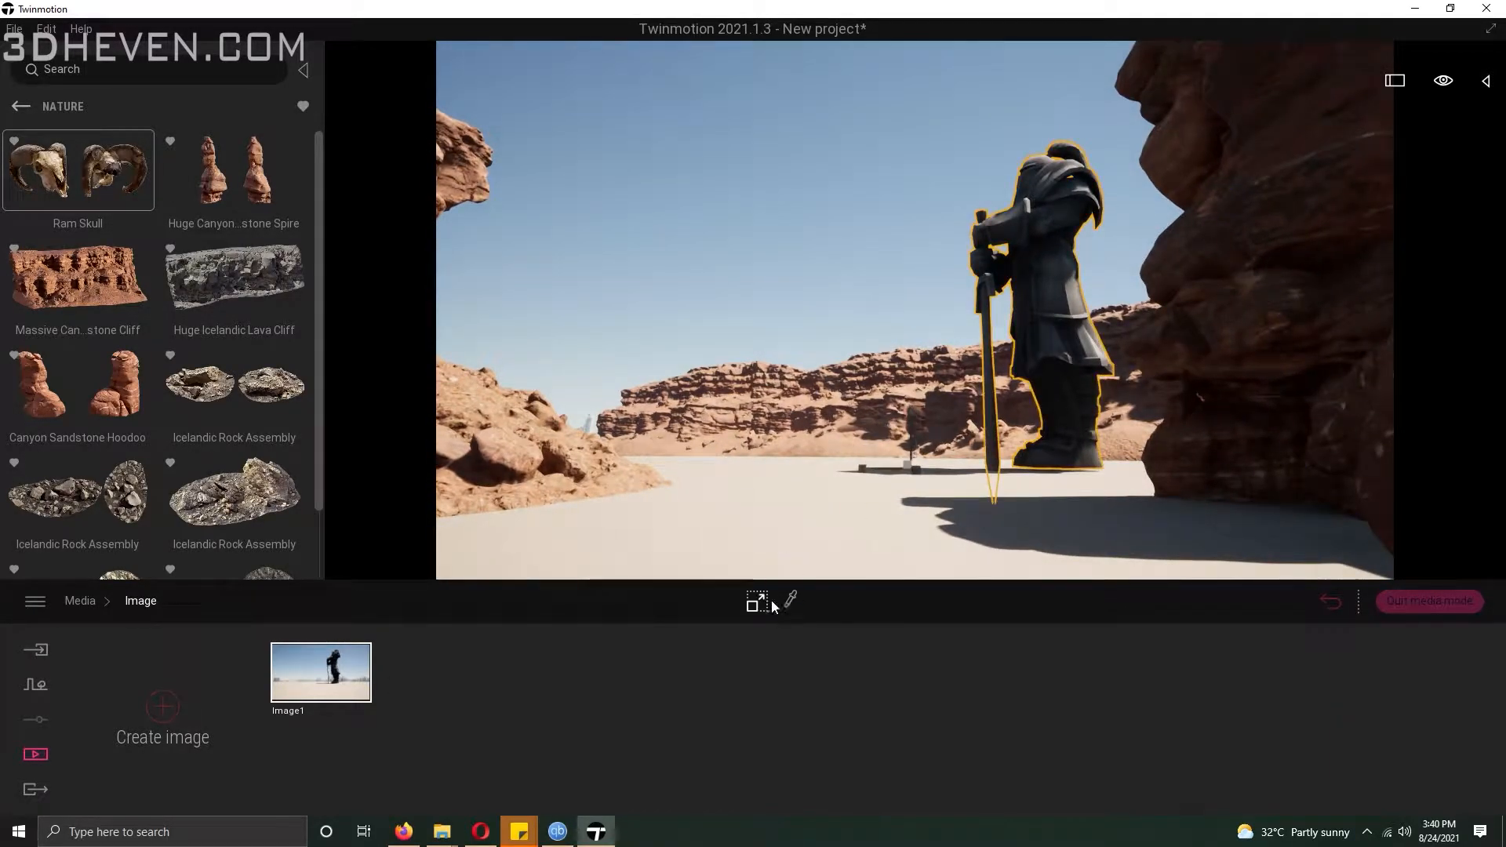
left_click_drag(910, 484, 912, 413)
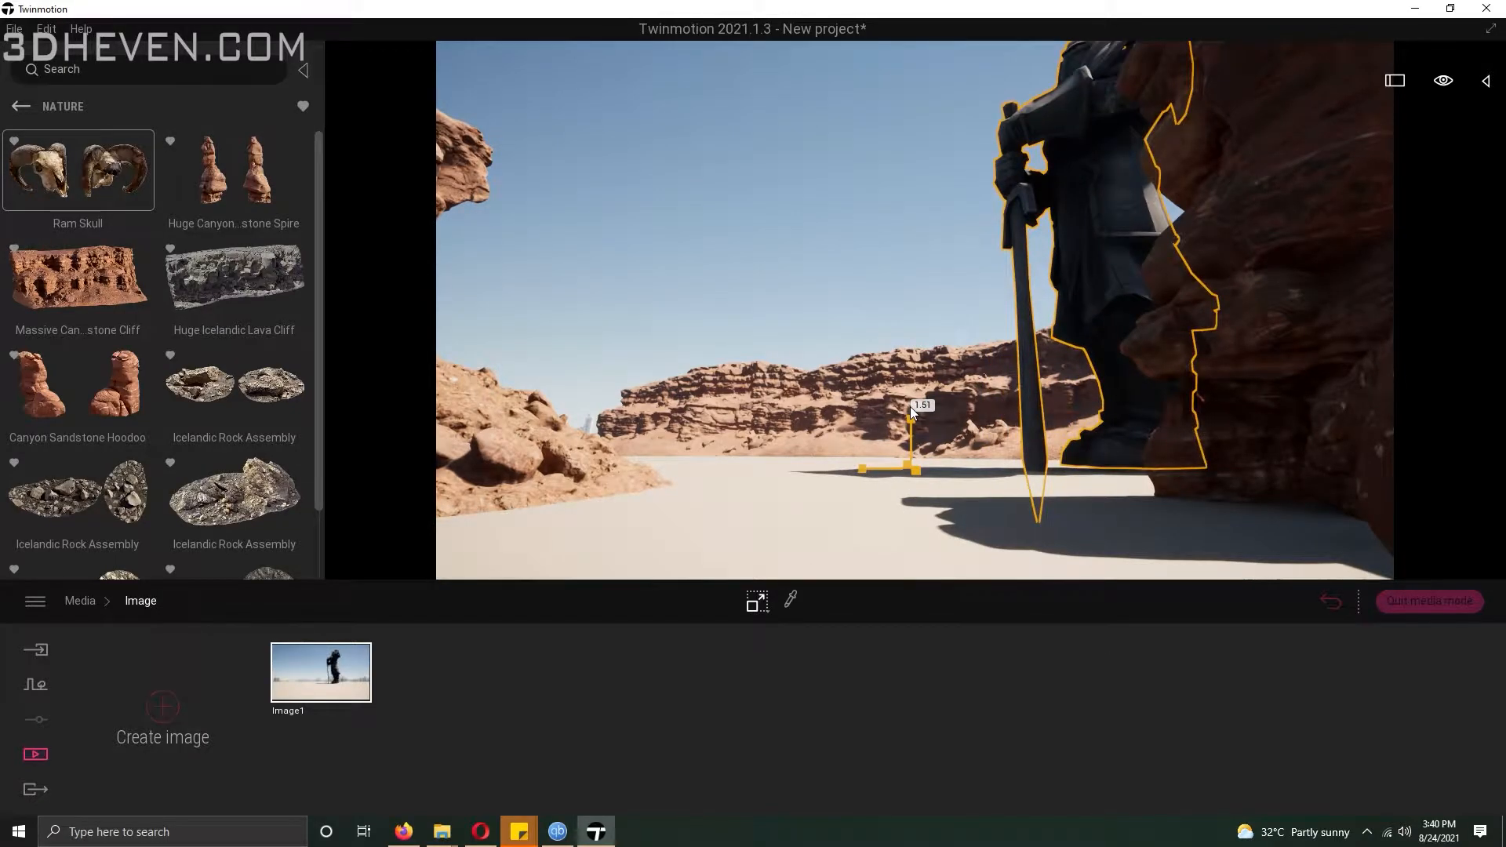
right_click_drag(912, 414, 912, 392)
Update the saved image view and move the large rock formation inward to frame the statue
left_click(282, 654)
left_click(766, 558)
right_click_drag(706, 486, 651, 494)
left_click_drag(561, 484, 676, 494)
right_click_drag(676, 495, 721, 480)
Create a second image of the scene, open its camera settings, and update it with the reframed view
mouse_move(342, 649)
left_click(162, 707)
left_click(460, 711)
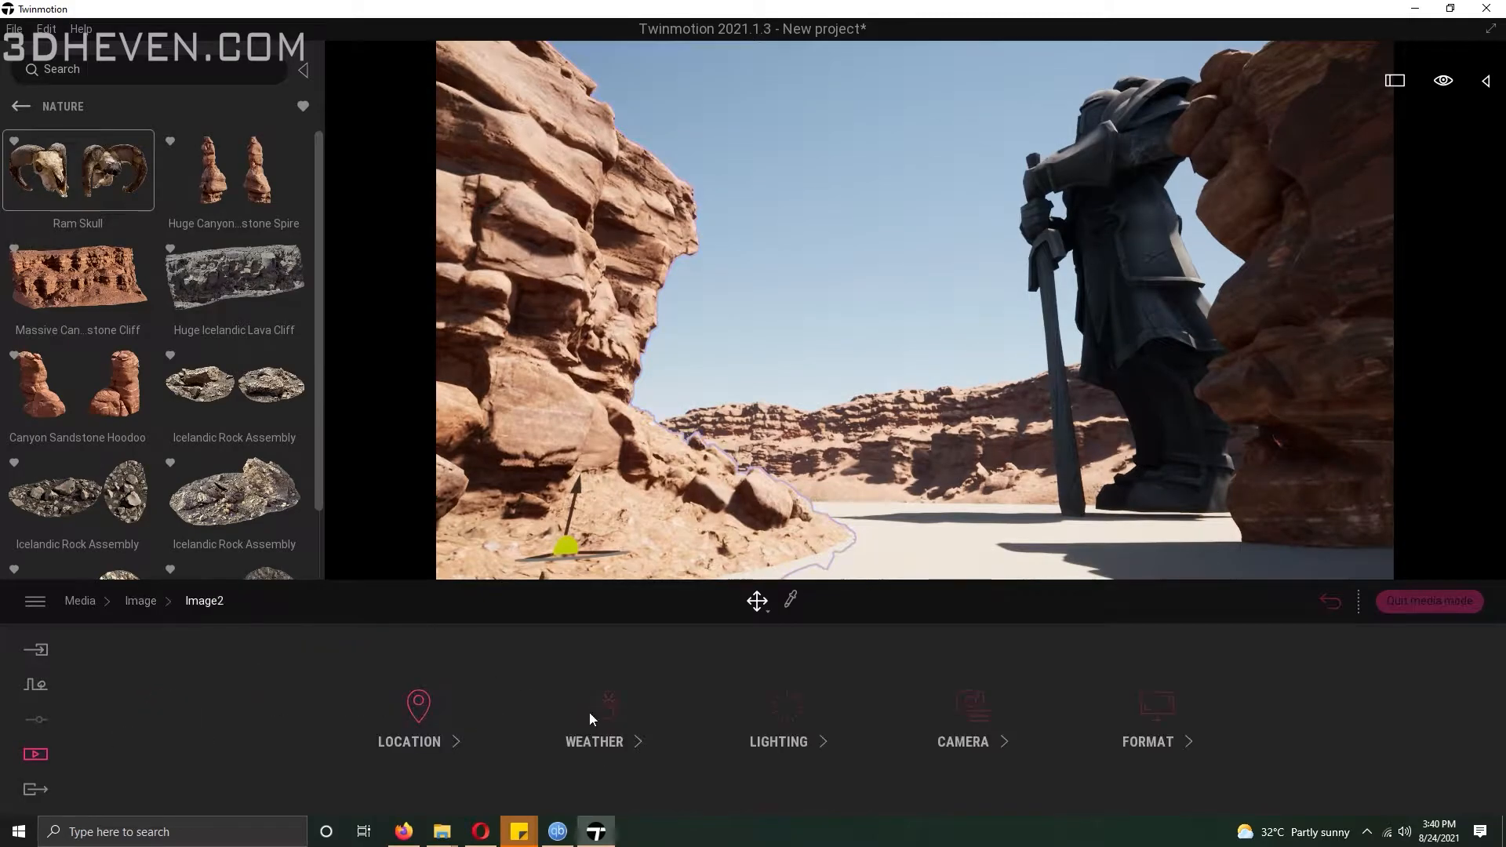
left_click(963, 738)
left_click(600, 713)
right_click_drag(898, 383, 890, 450)
left_click(212, 607)
left_click(142, 602)
left_click(431, 631)
Place three different Icelandic Rock Assembly pieces on the ground in the foreground
left_click_drag(134, 514, 824, 508)
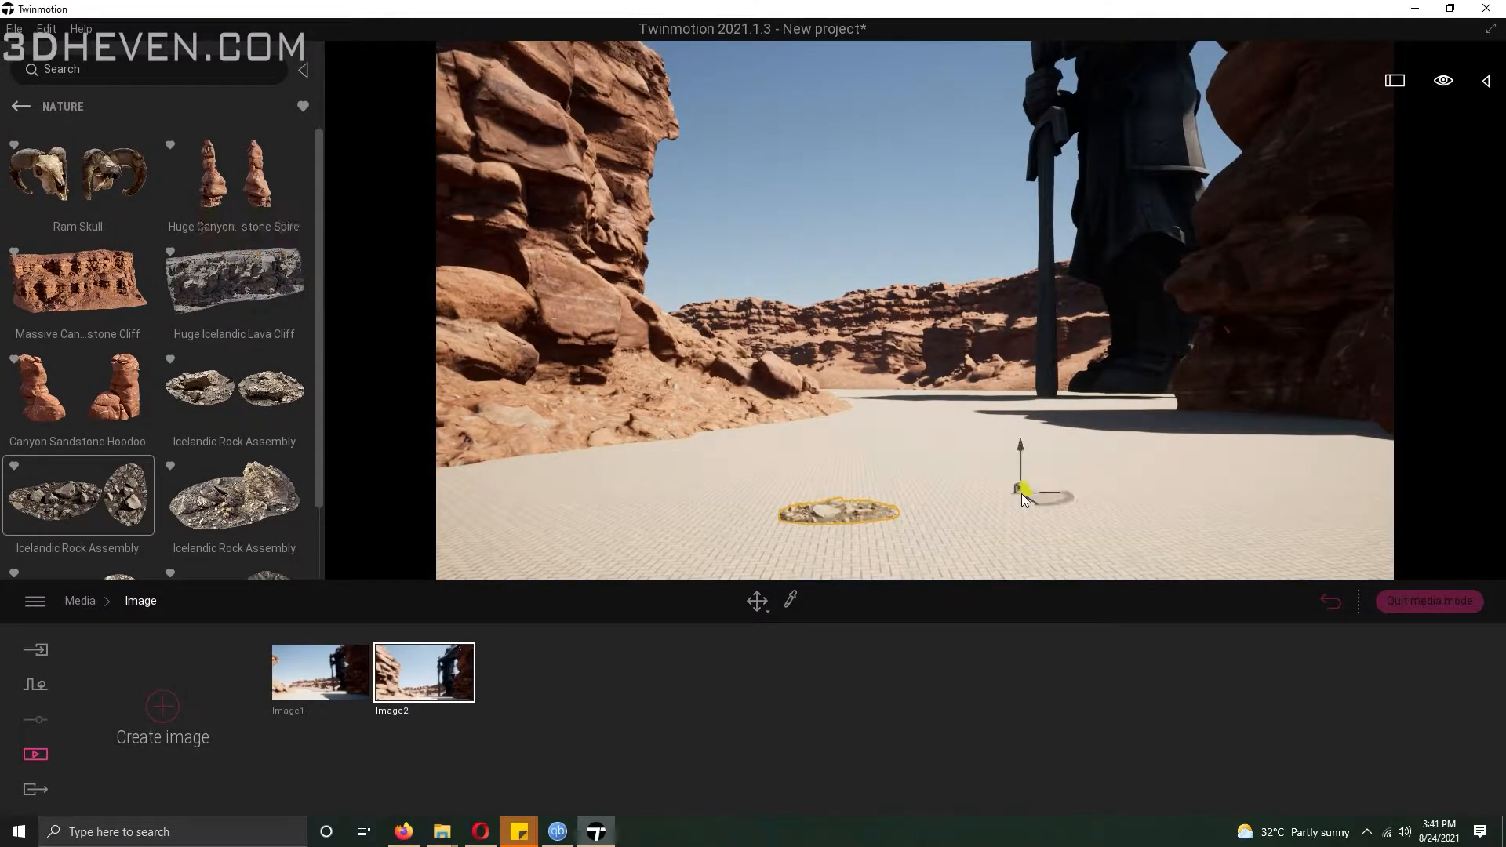
left_click_drag(319, 385, 336, 458)
left_click_drag(118, 513, 632, 562)
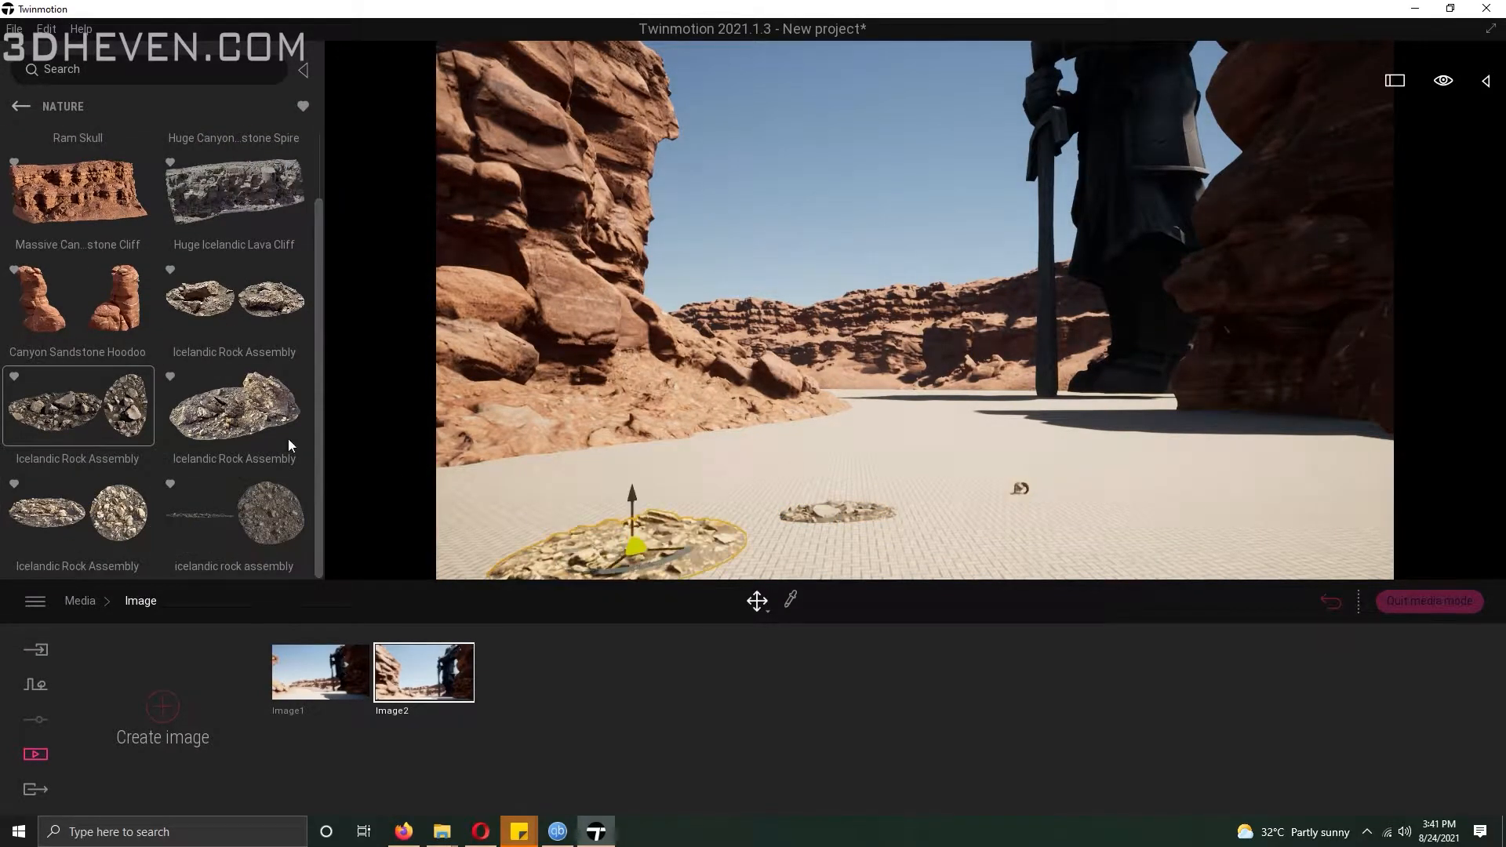
left_click_drag(236, 408, 742, 496)
Browse the asset library's categories for pieces suited to the rocky ground
left_click(29, 110)
left_click(22, 108)
left_click(22, 109)
left_click(79, 400)
left_click(83, 215)
left_click(81, 403)
left_click_drag(319, 330, 319, 397)
left_click(78, 527)
left_click(22, 106)
left_click(243, 192)
left_click_drag(319, 228, 332, 571)
Place a Canyon Sandstone Rocky Ground piece from the sandstone assets beside the Icelandic rock assemblies
left_click(30, 108)
left_click(251, 314)
left_click_drag(319, 236, 337, 186)
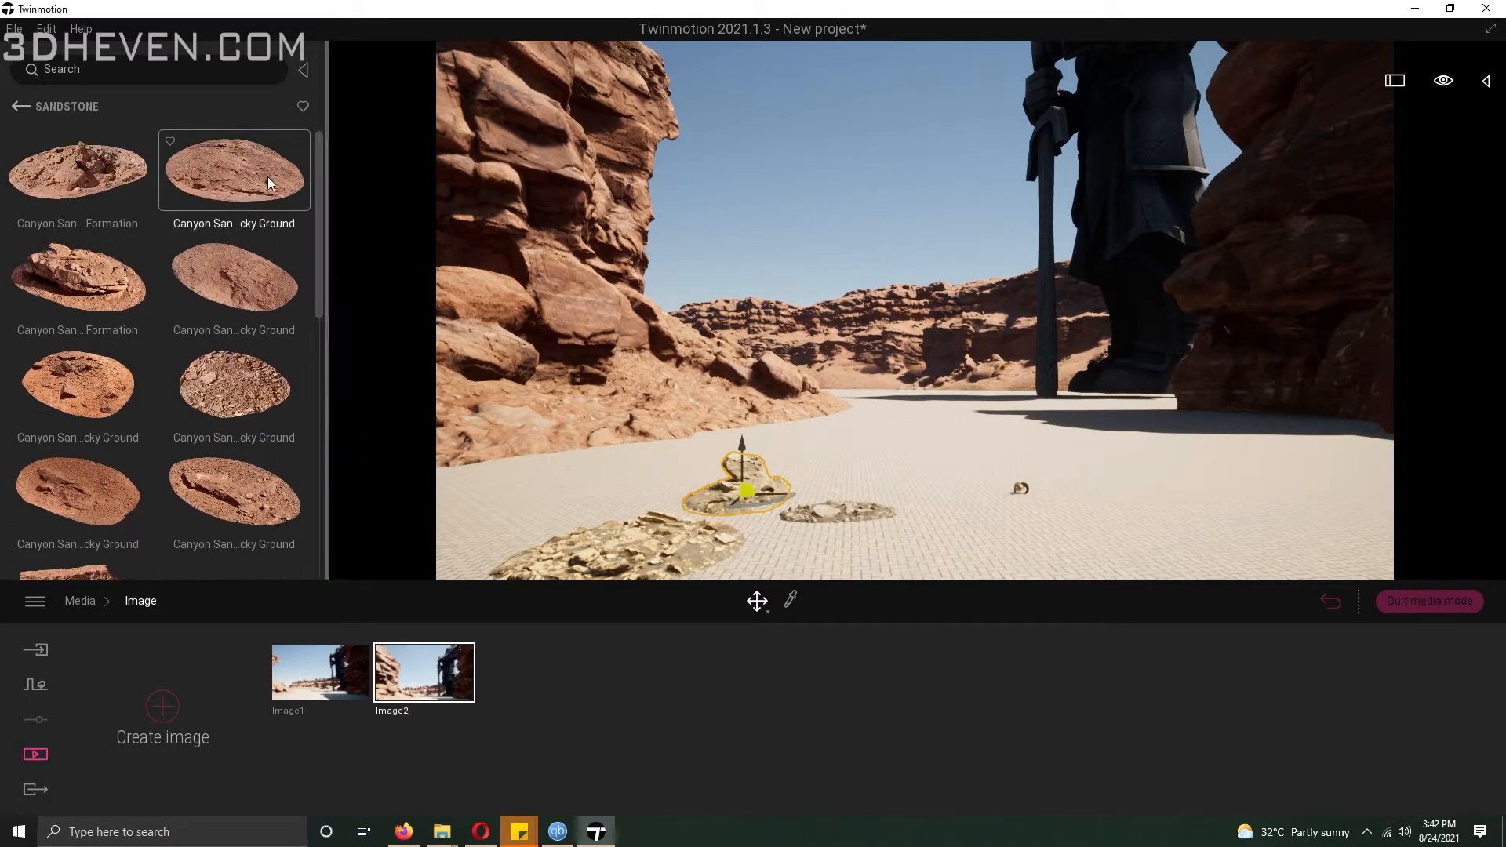
left_click(19, 106)
Place several volcanic Icelandic Rock Assembly pieces across the foreground
scroll(87, 229, "down", 2)
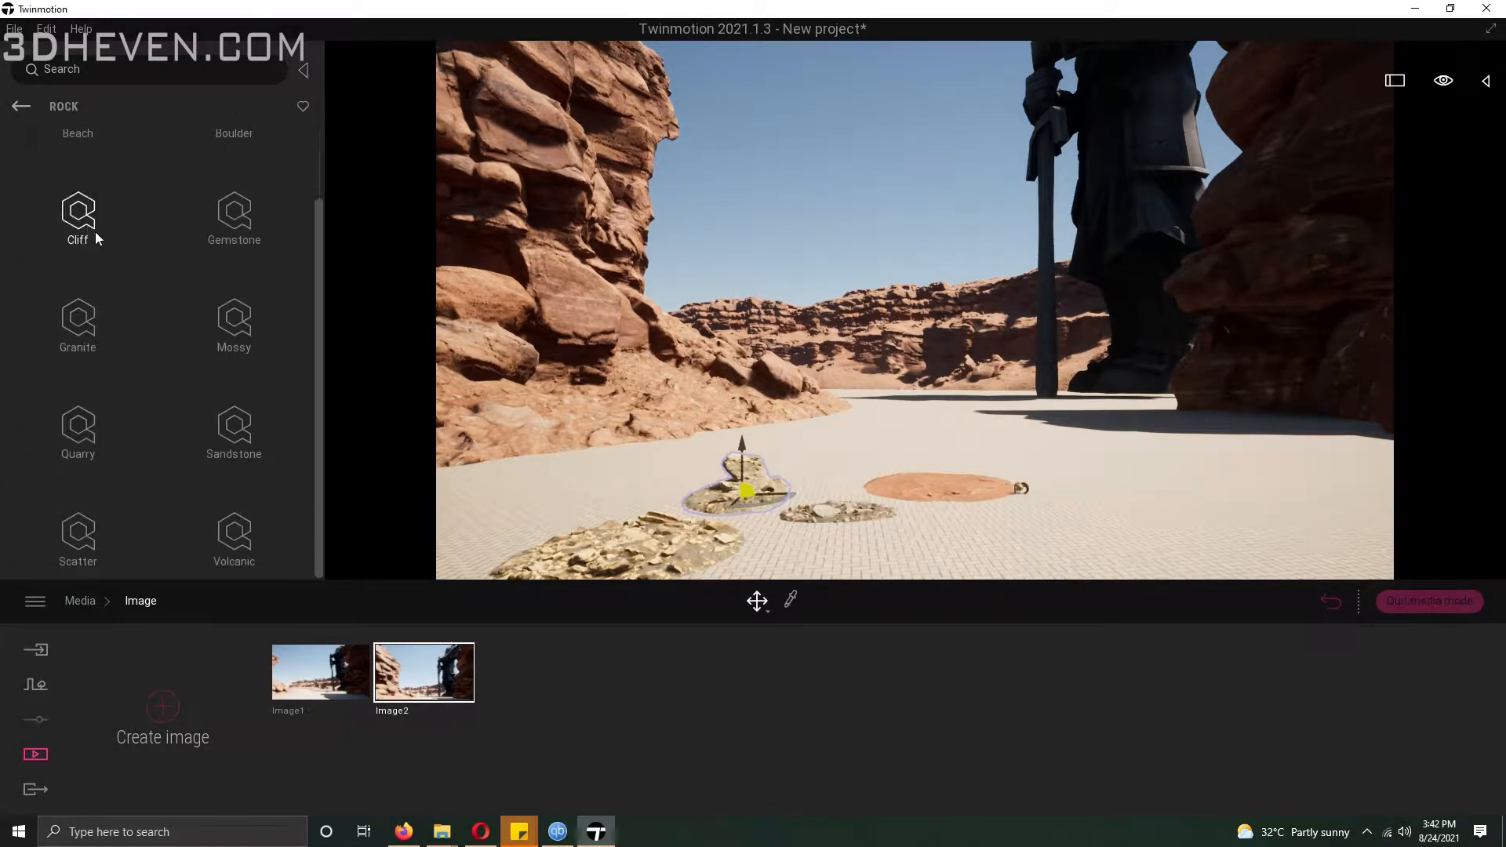
left_click(235, 537)
left_click_drag(320, 196, 610, 474)
left_click_drag(317, 398, 325, 349)
left_click_drag(78, 376, 824, 467)
scroll(318, 333, "up", 3)
left_click_drag(78, 333, 822, 430)
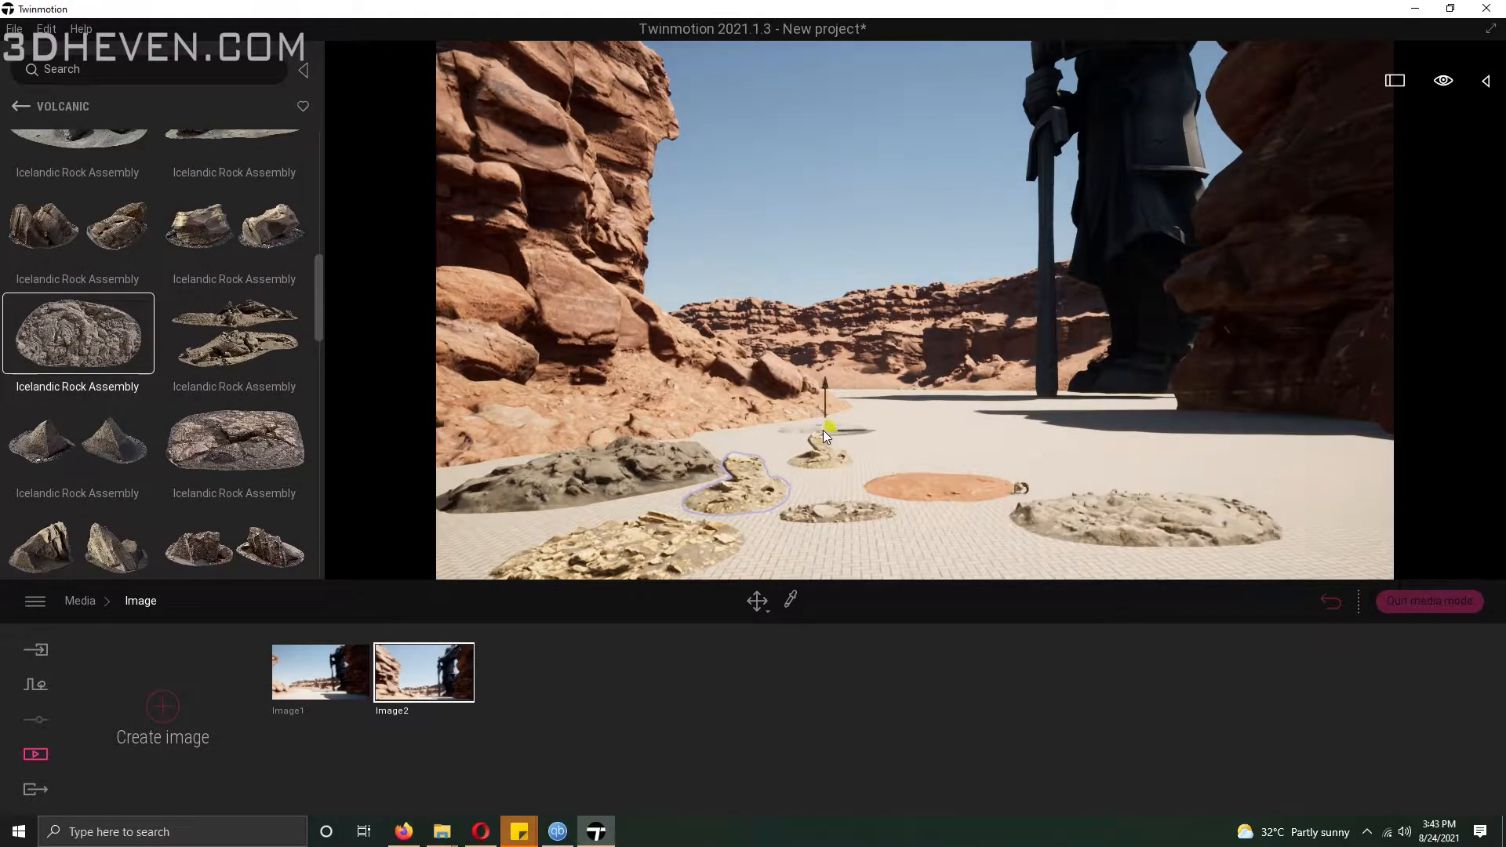
Enlarge the pale volcanic rock slab and move it clear of the smaller ground pieces
left_click(766, 512)
left_click_drag(1012, 502, 1330, 470)
left_click(1098, 462)
right_click_drag(1076, 451, 902, 487)
left_click(759, 602)
left_click(767, 512)
left_click_drag(881, 165, 948, 7)
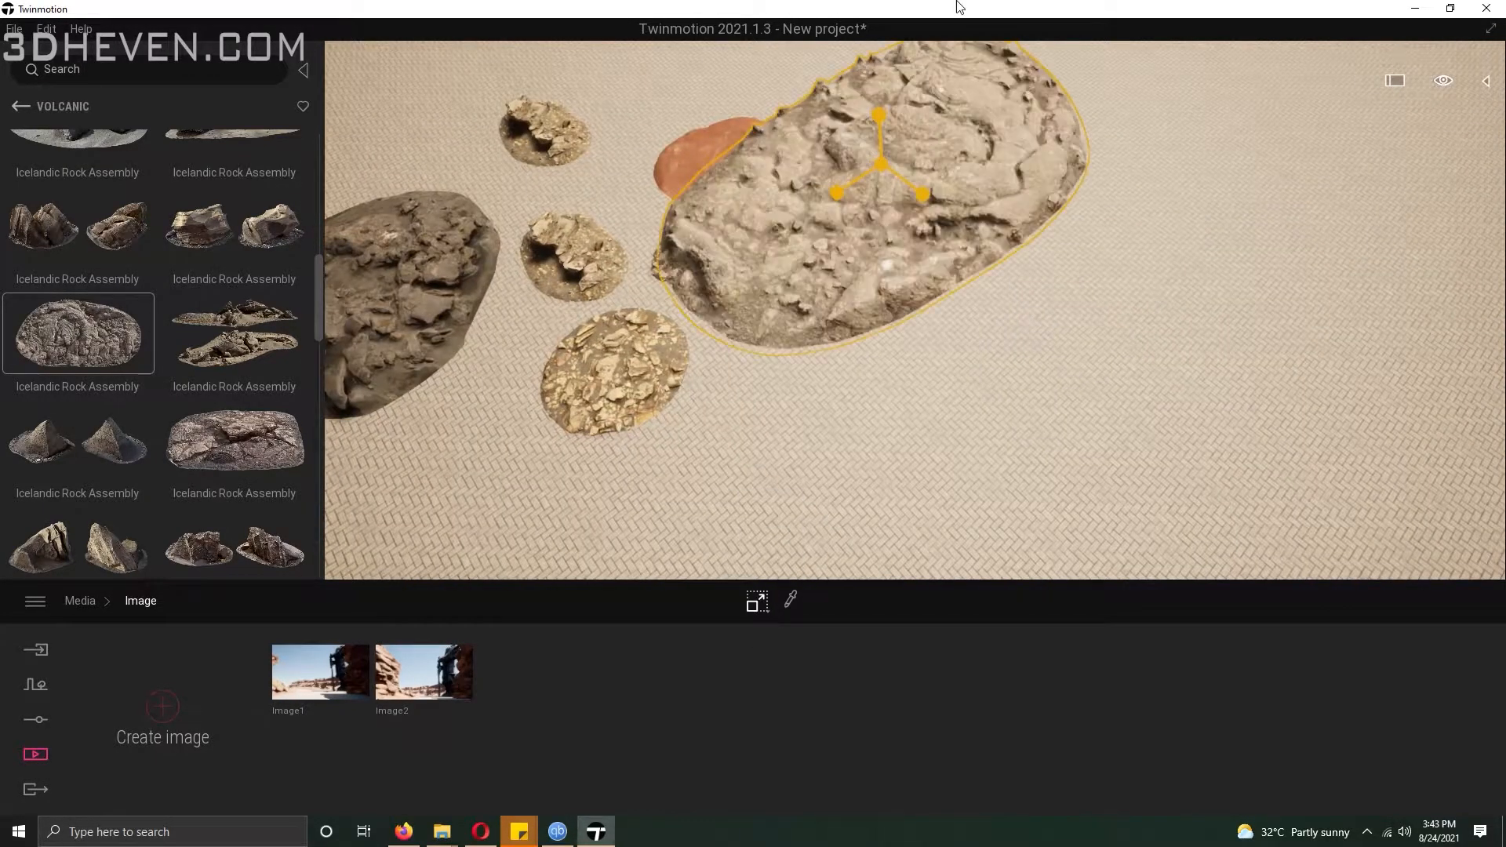
left_click(758, 602)
left_click(763, 571)
left_click_drag(881, 164, 1180, 224)
Enlarge the golden Icelandic rock assembly and move it to the open ground beyond the pale slab
left_click(622, 367)
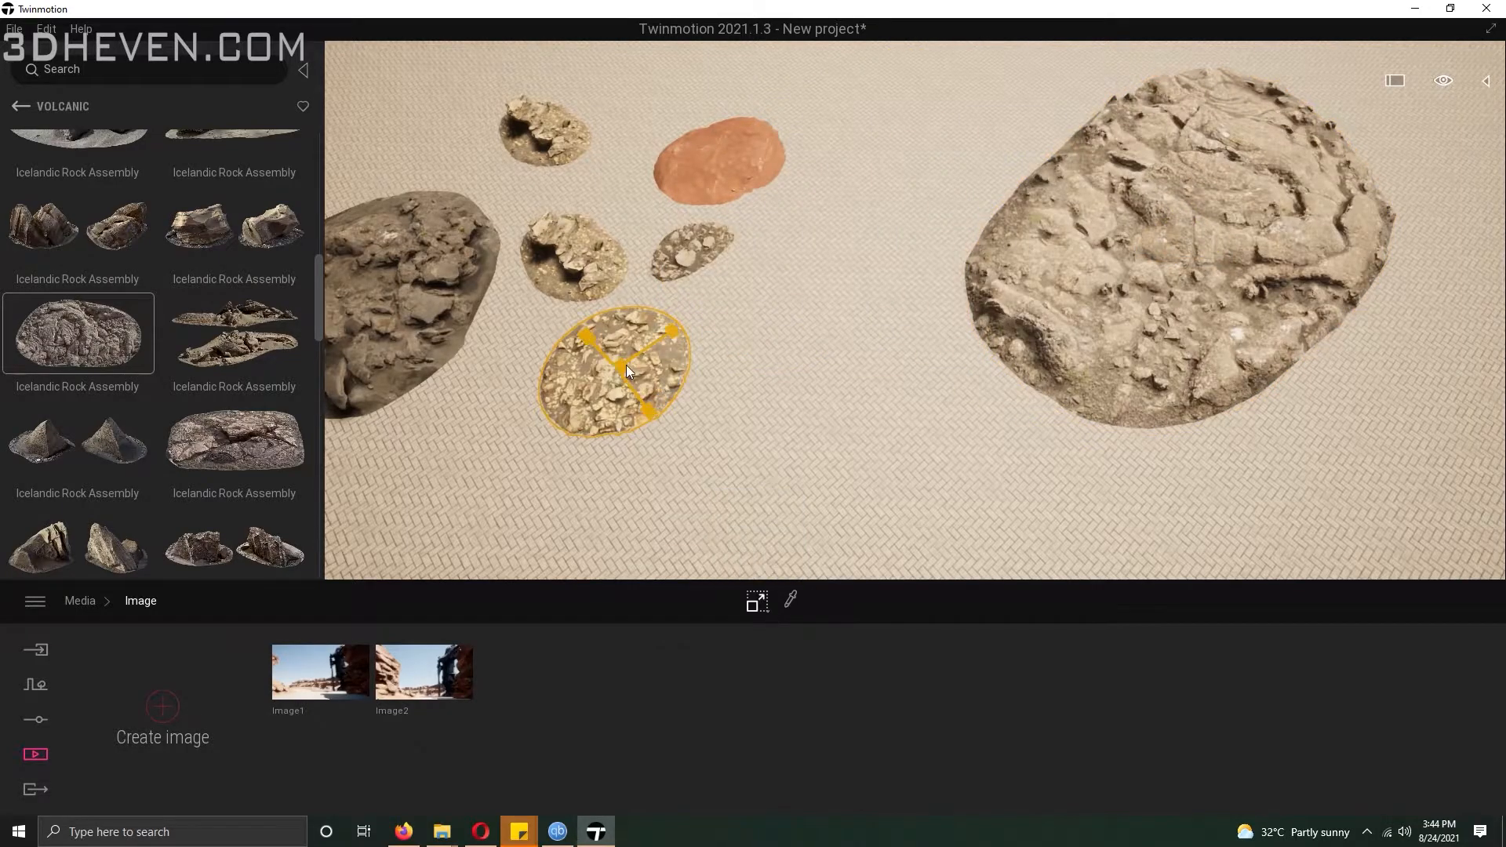
left_click_drag(625, 367, 671, 70)
scroll(670, 157, "down", 5)
left_click(757, 602)
left_click(762, 571)
left_click_drag(818, 314, 1283, 303)
Enlarge the small stony assembly and the red sandstone ground piece, and spread them out over the open ground
left_click(837, 269)
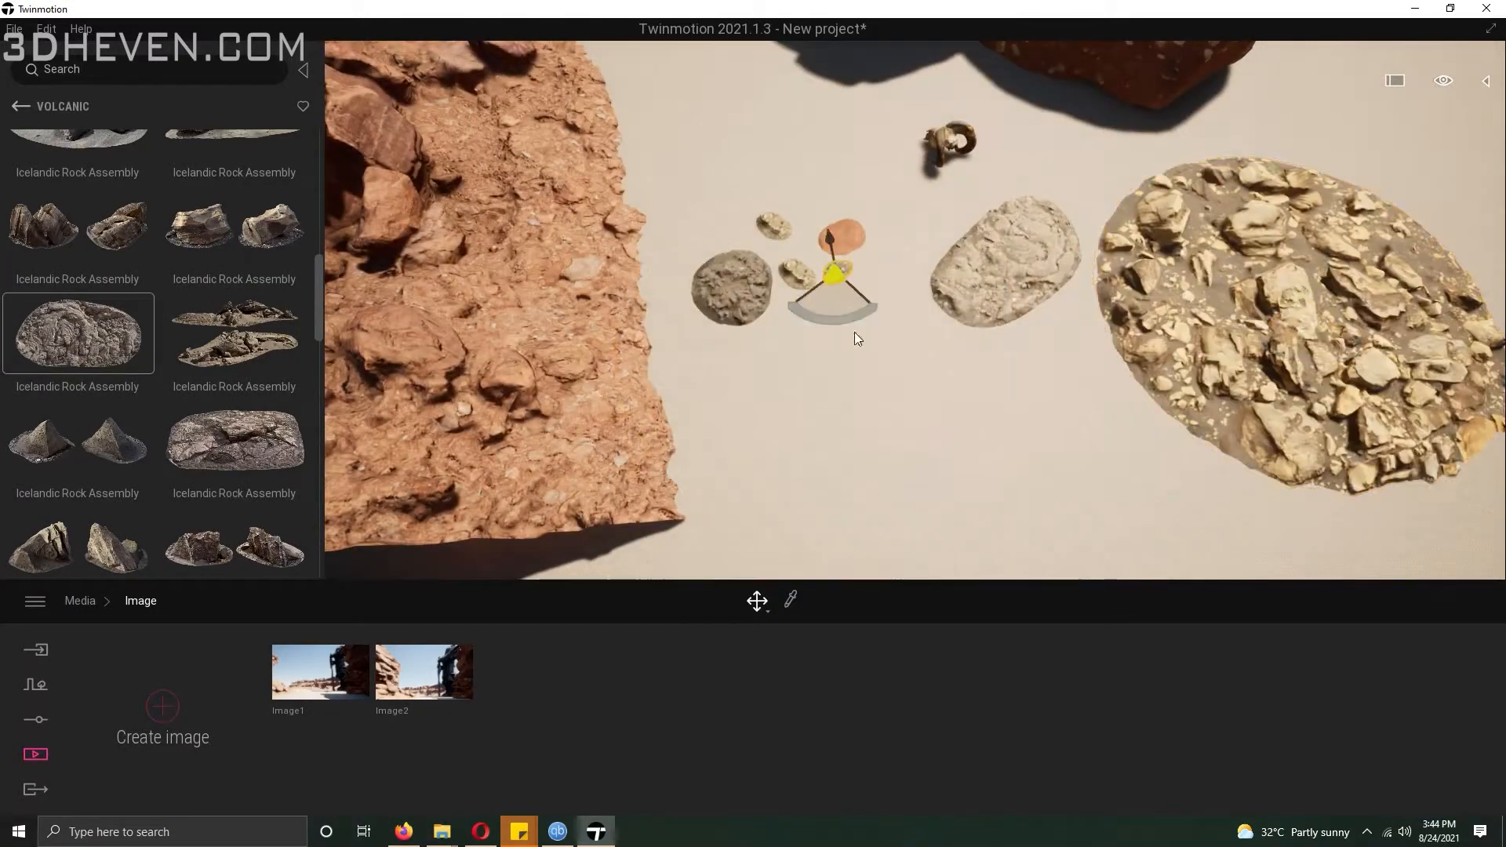
left_click_drag(821, 342, 1079, 565)
left_click(822, 251)
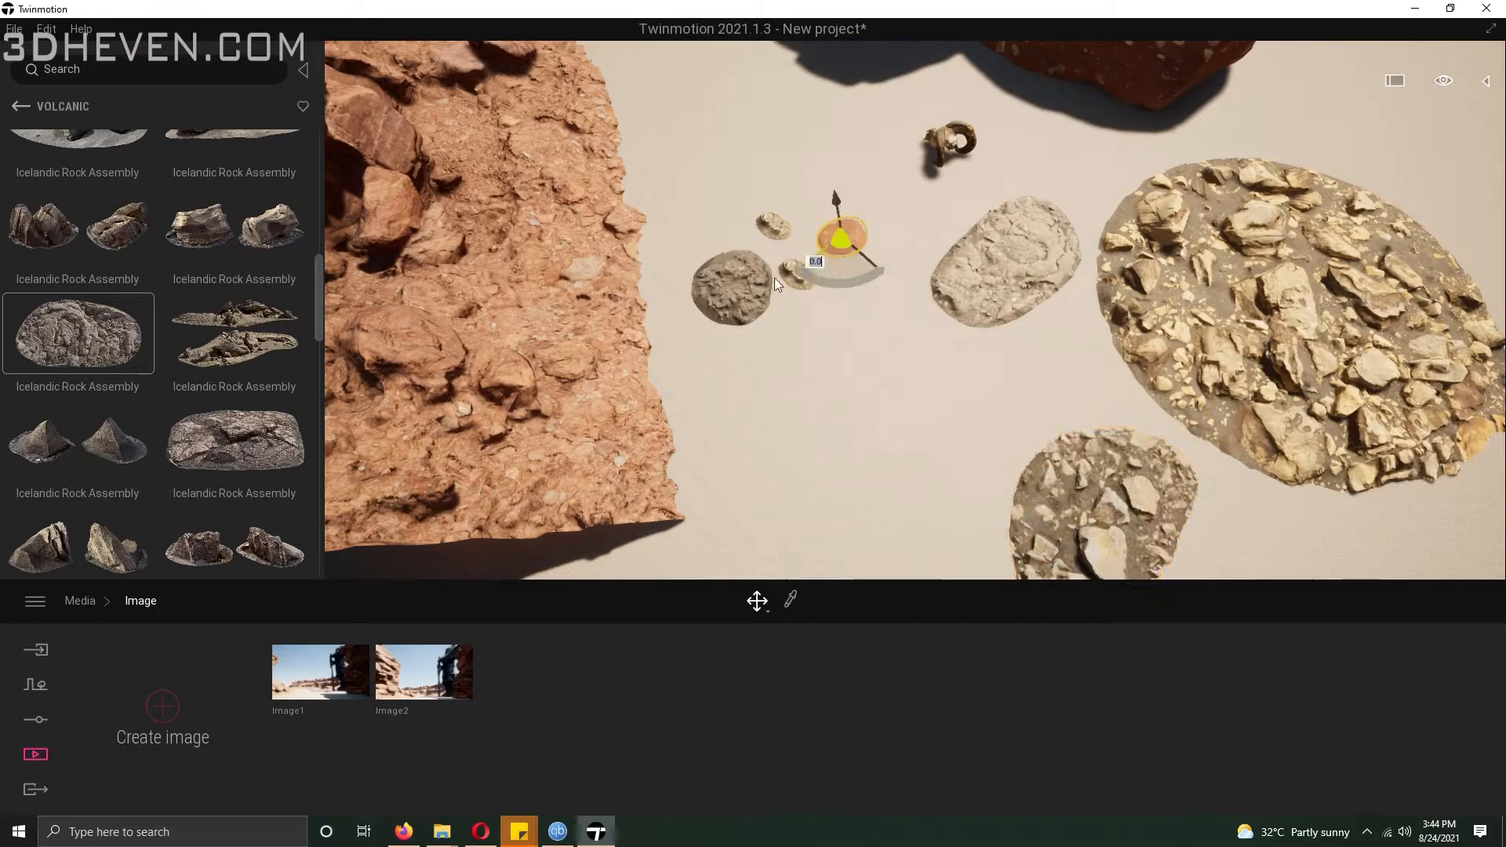
left_click_drag(841, 240, 880, 6)
left_click(776, 559)
left_click_drag(844, 243, 784, 532)
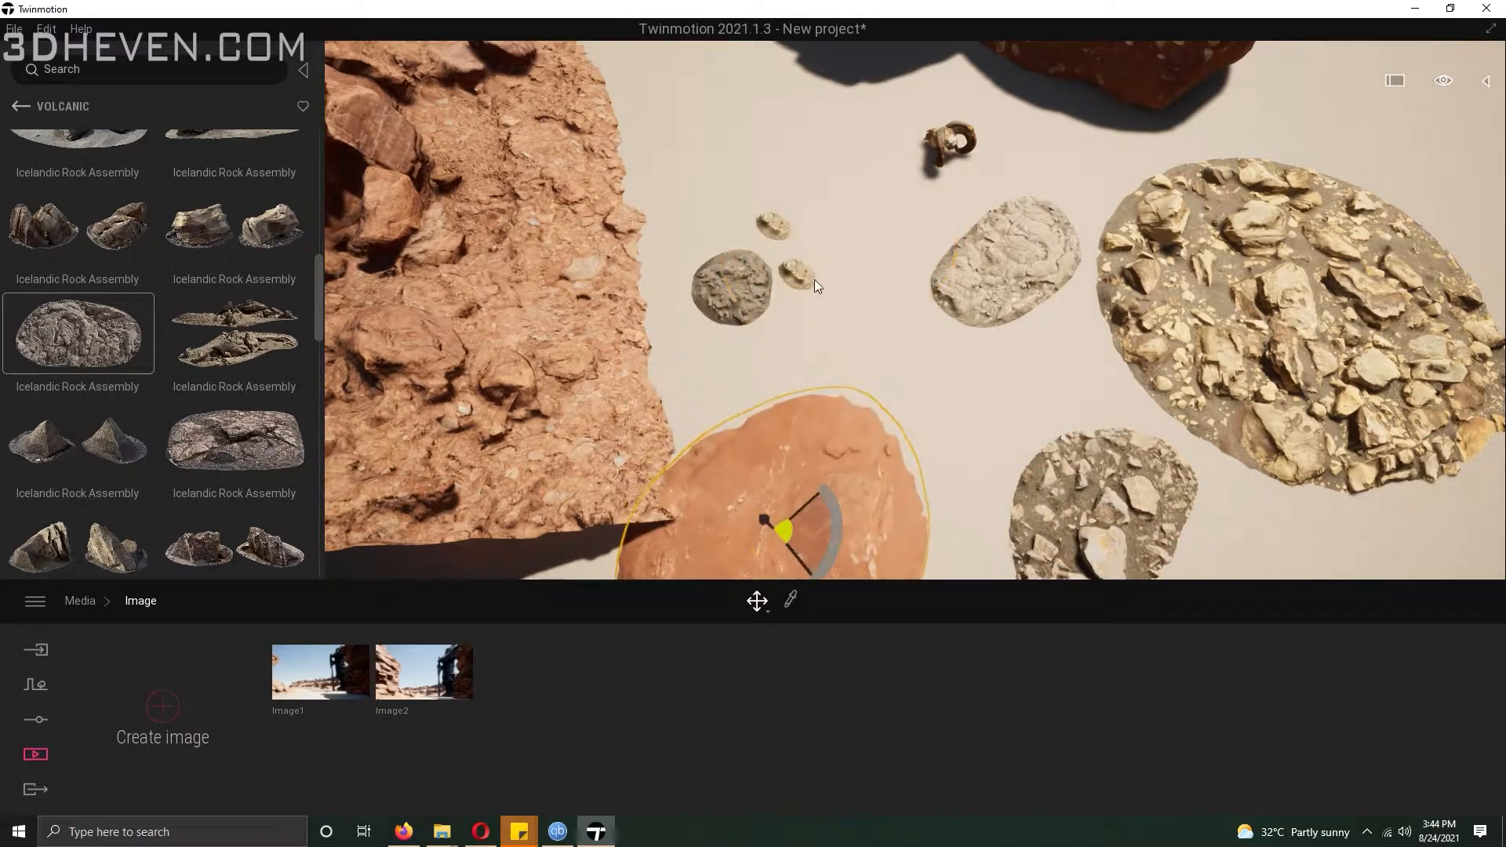
Enlarge the jagged Icelandic rock assembly and place it at the foot of the boulder beside the spire
left_click_drag(793, 279, 1088, 132)
left_click(764, 606)
left_click(776, 559)
left_click(731, 288)
left_click_drag(733, 289, 1143, 363)
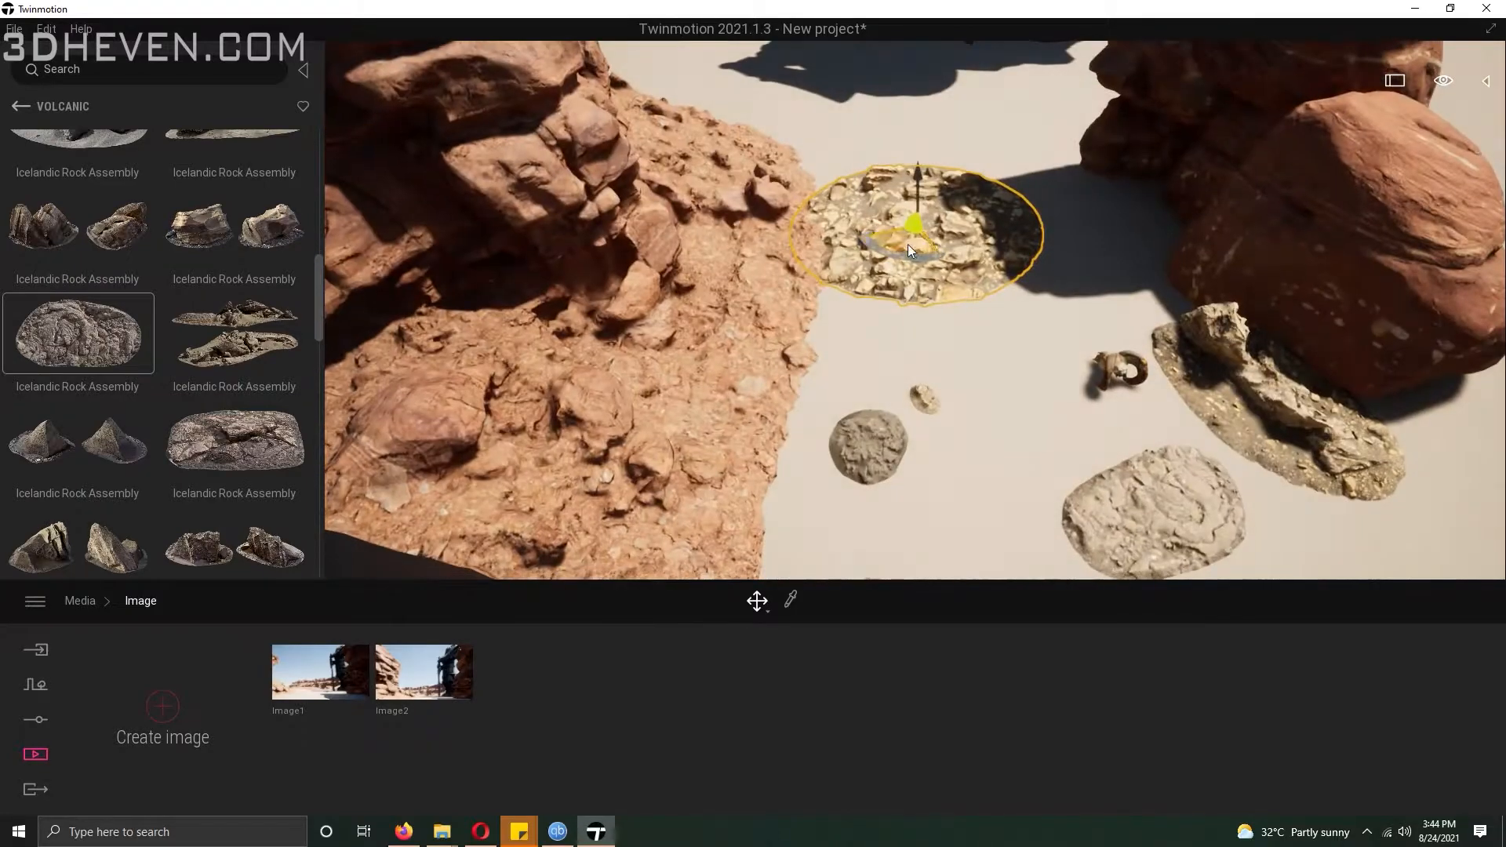
Cover the ground between the rock formations and the statue with instanced copies of the golden rock assembly
left_click_drag(907, 243, 1070, 192)
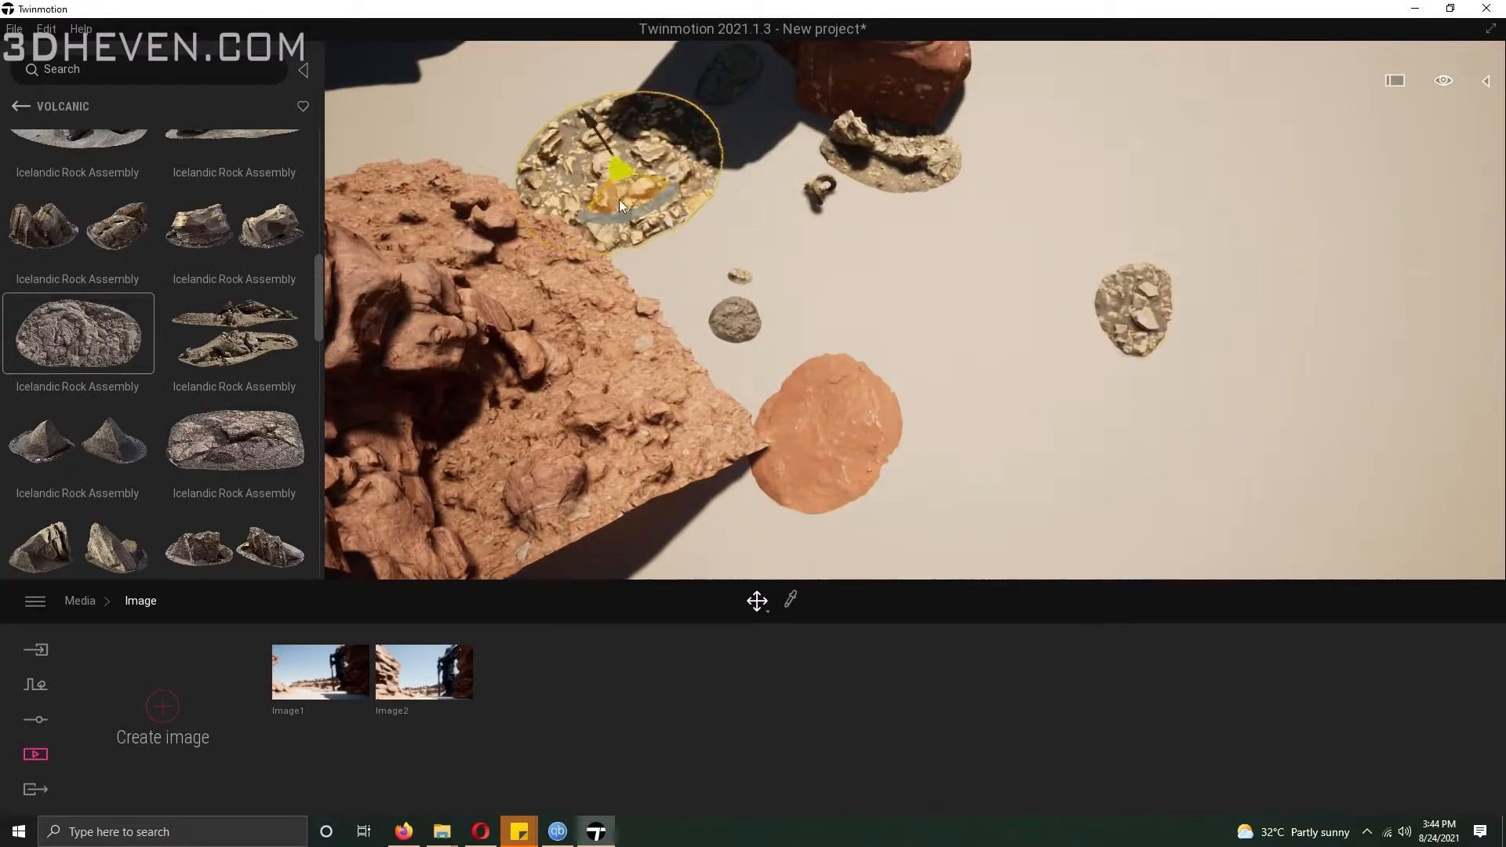
left_click_drag(619, 200, 855, 338)
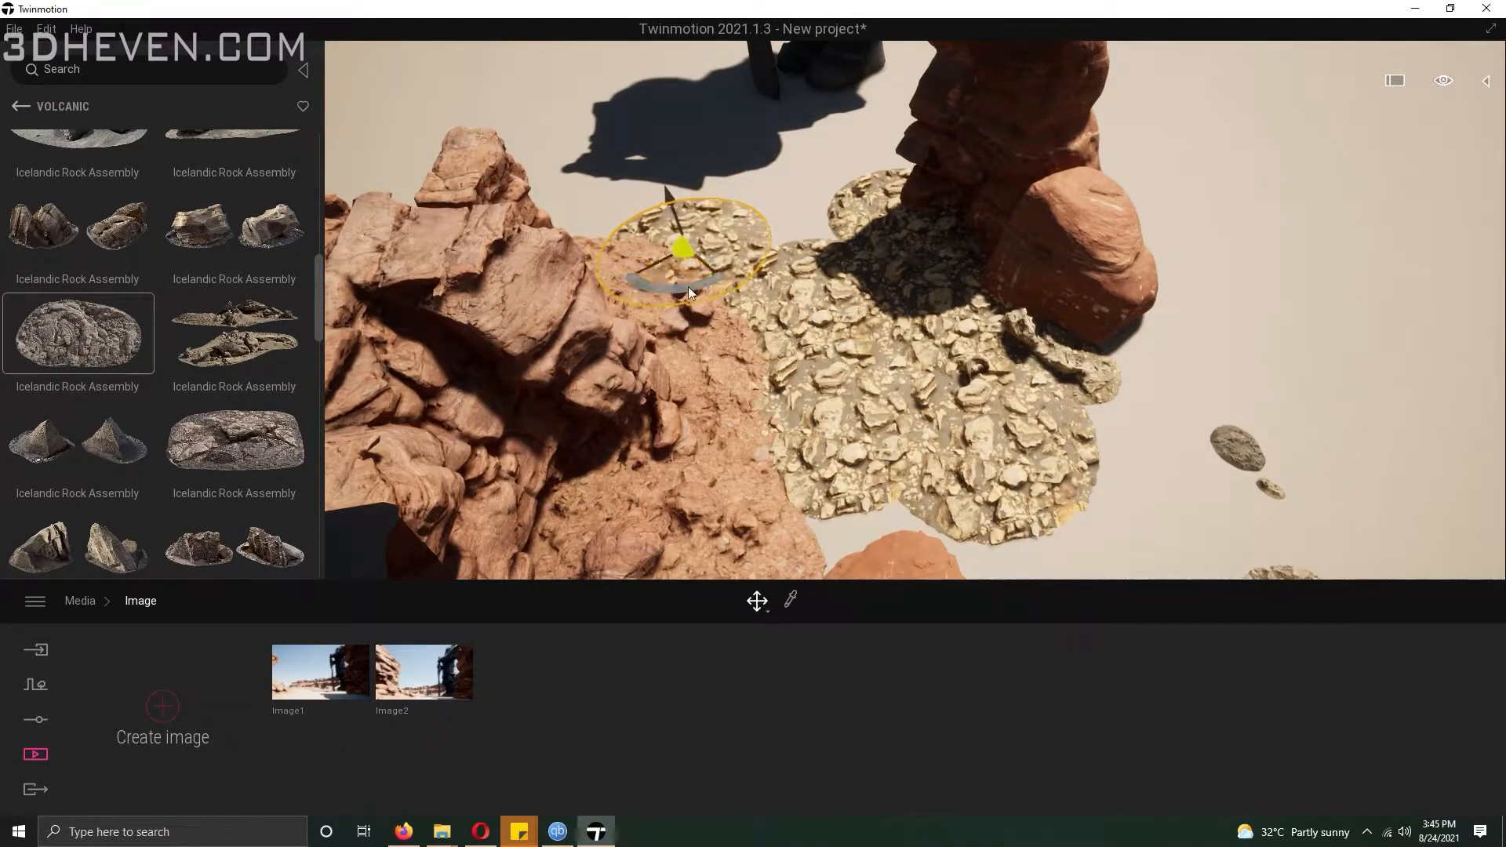
left_click_drag(894, 196, 782, 183, "alt")
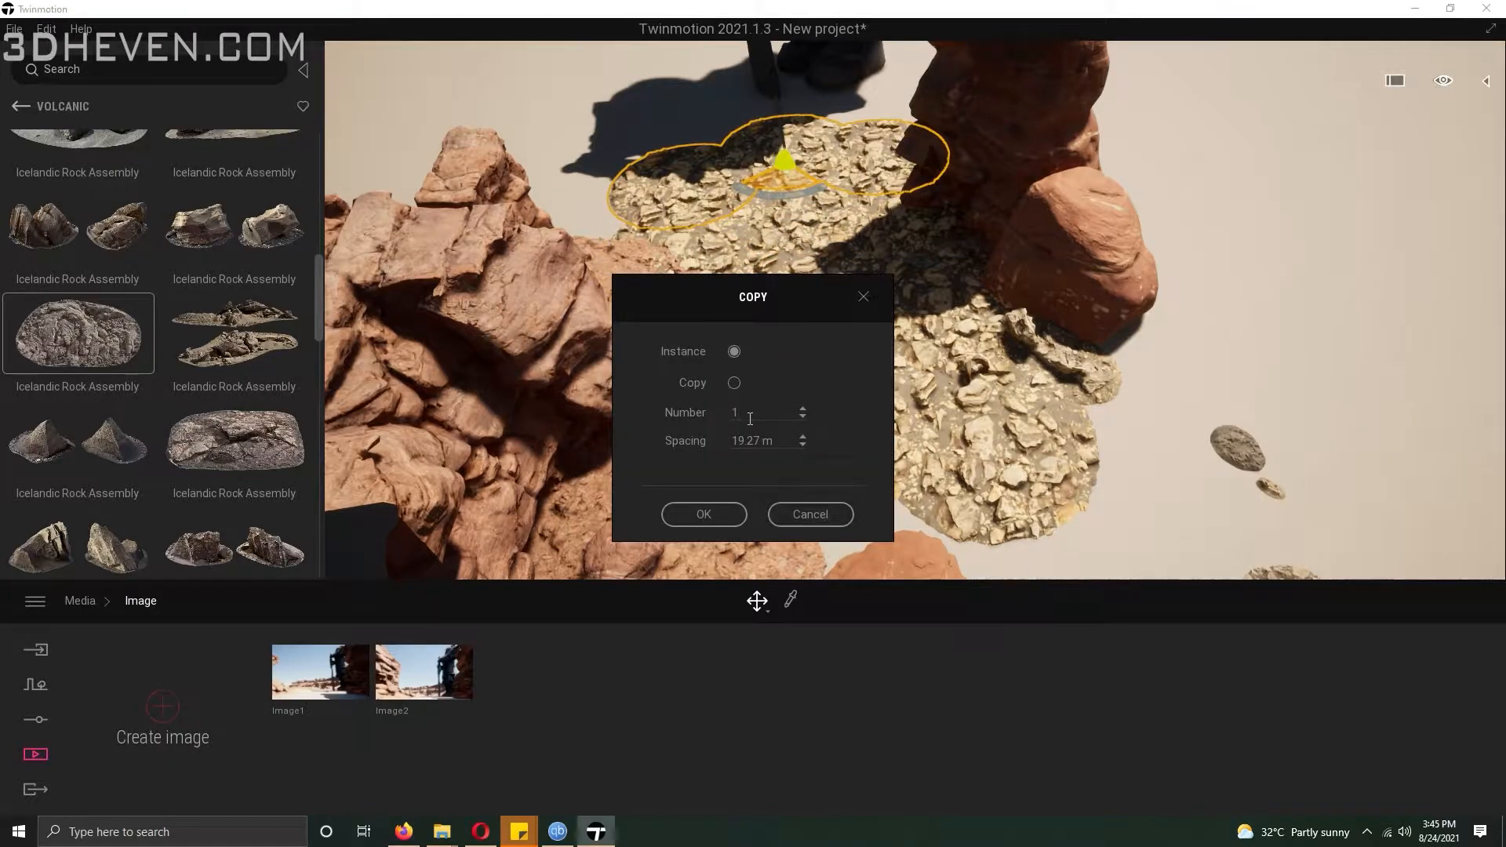
key("Escape")
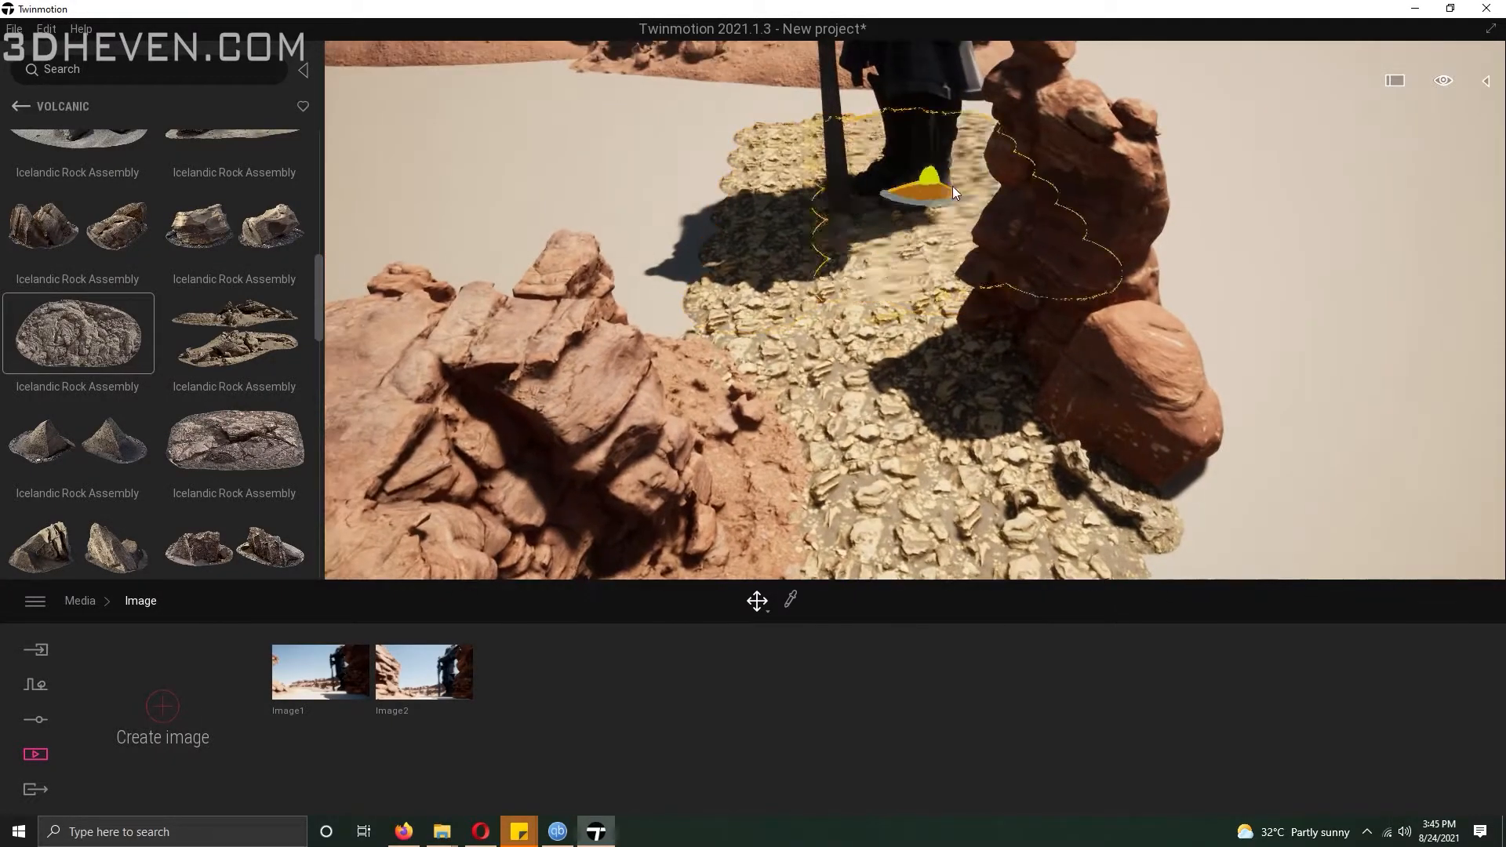
left_click_drag(907, 192, 1072, 188, "alt")
left_click(734, 517)
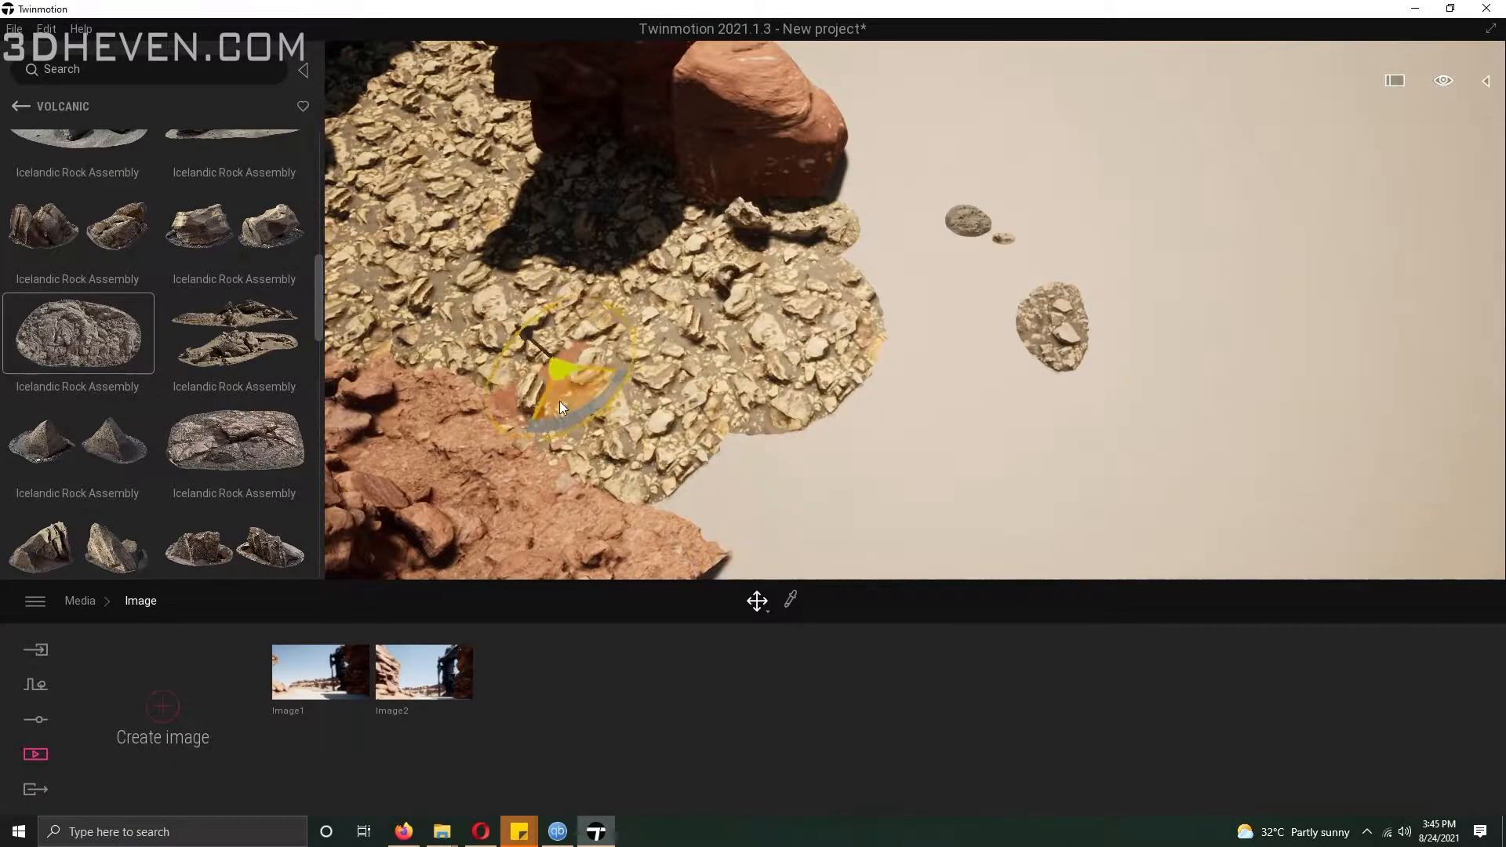
Enlarge the red sandstone ground piece between the formations and sink it slightly so the rubble pokes through
key("space")
left_click_drag(651, 433, 566, 304)
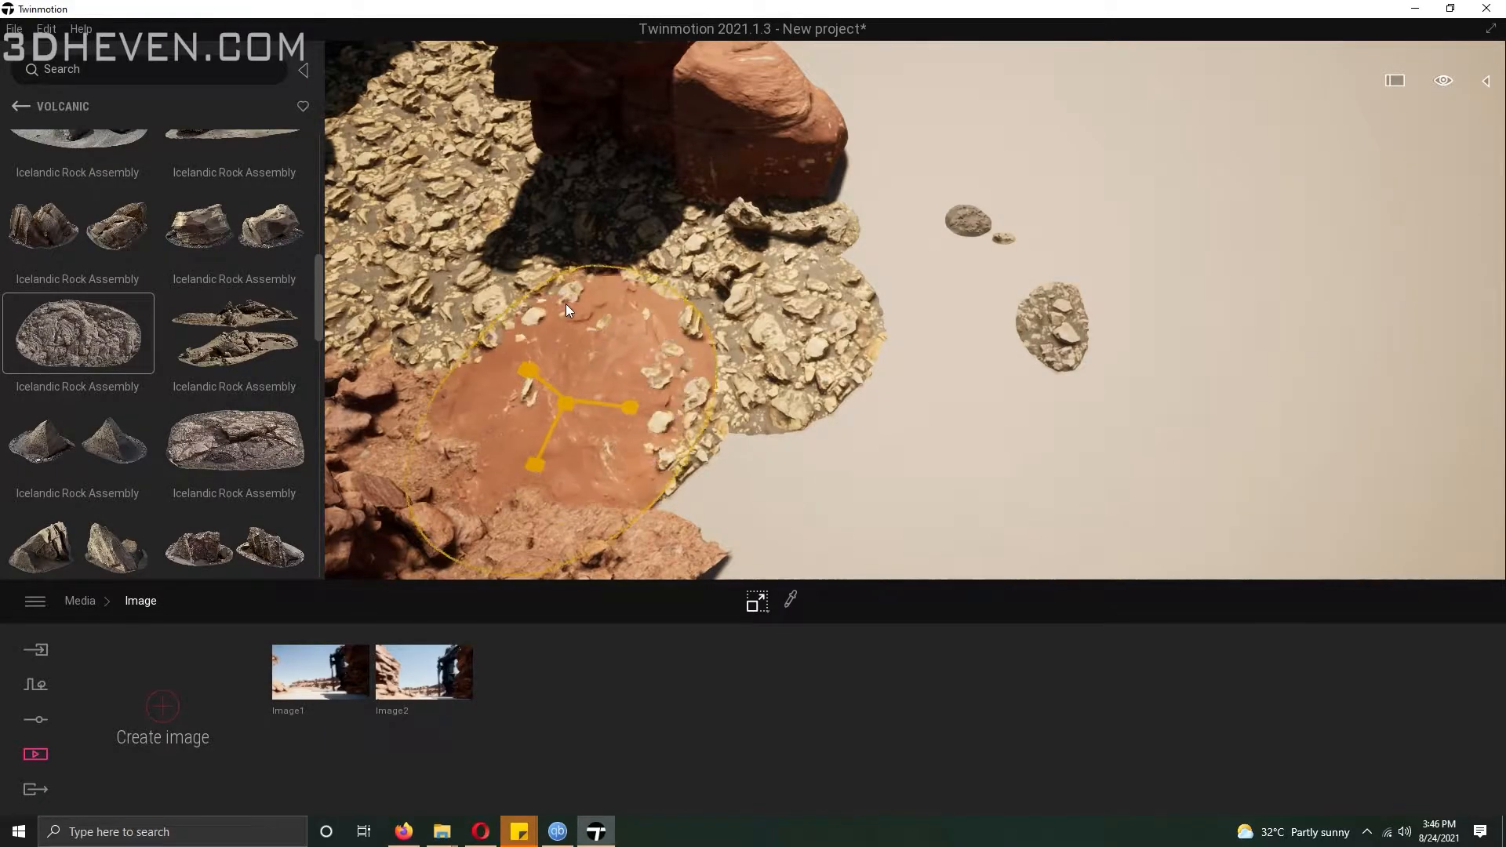
left_click(757, 601)
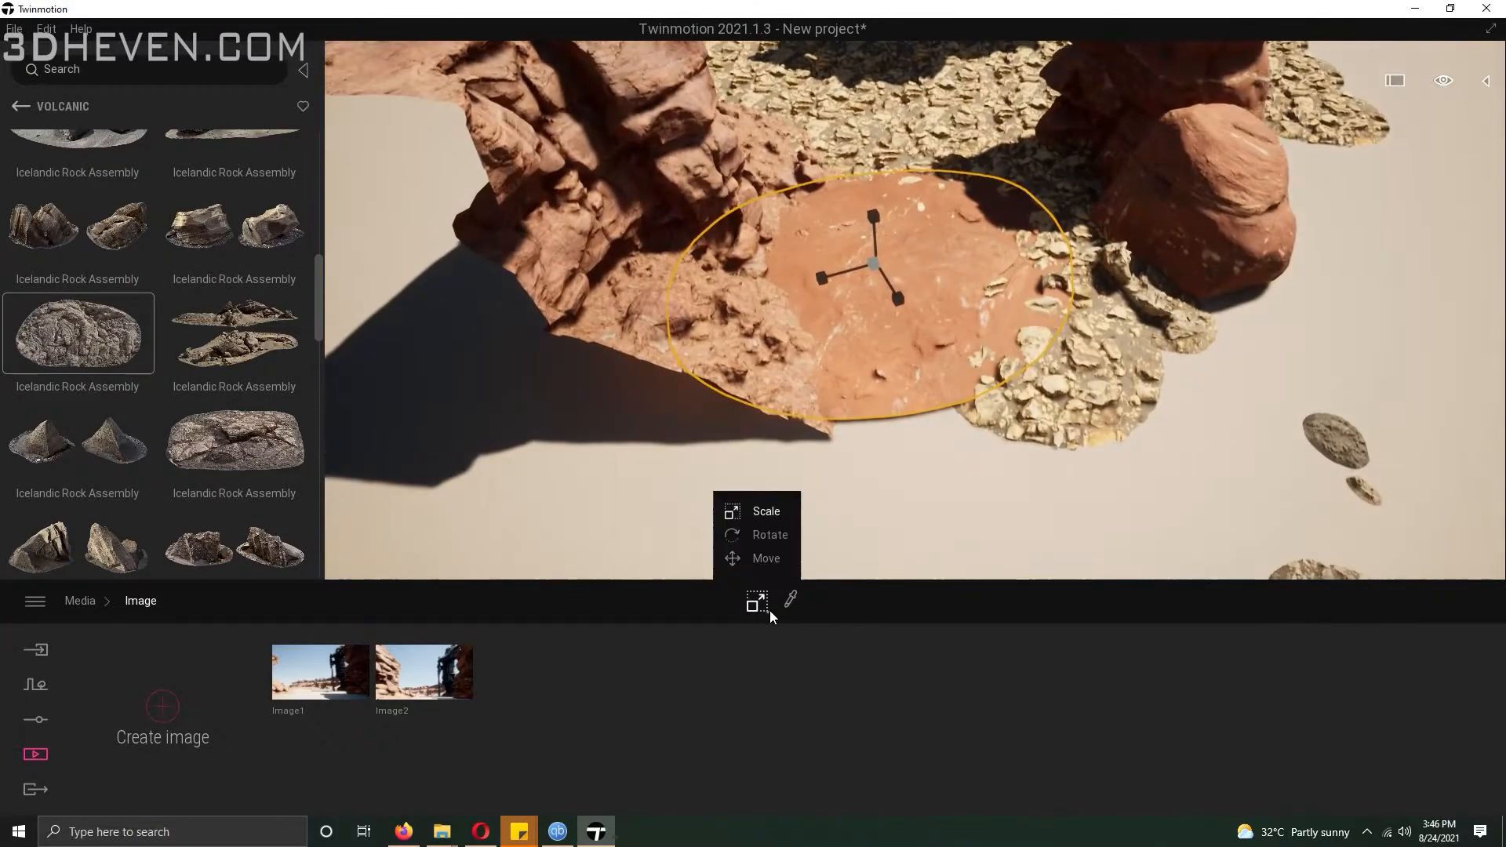
left_click(761, 553)
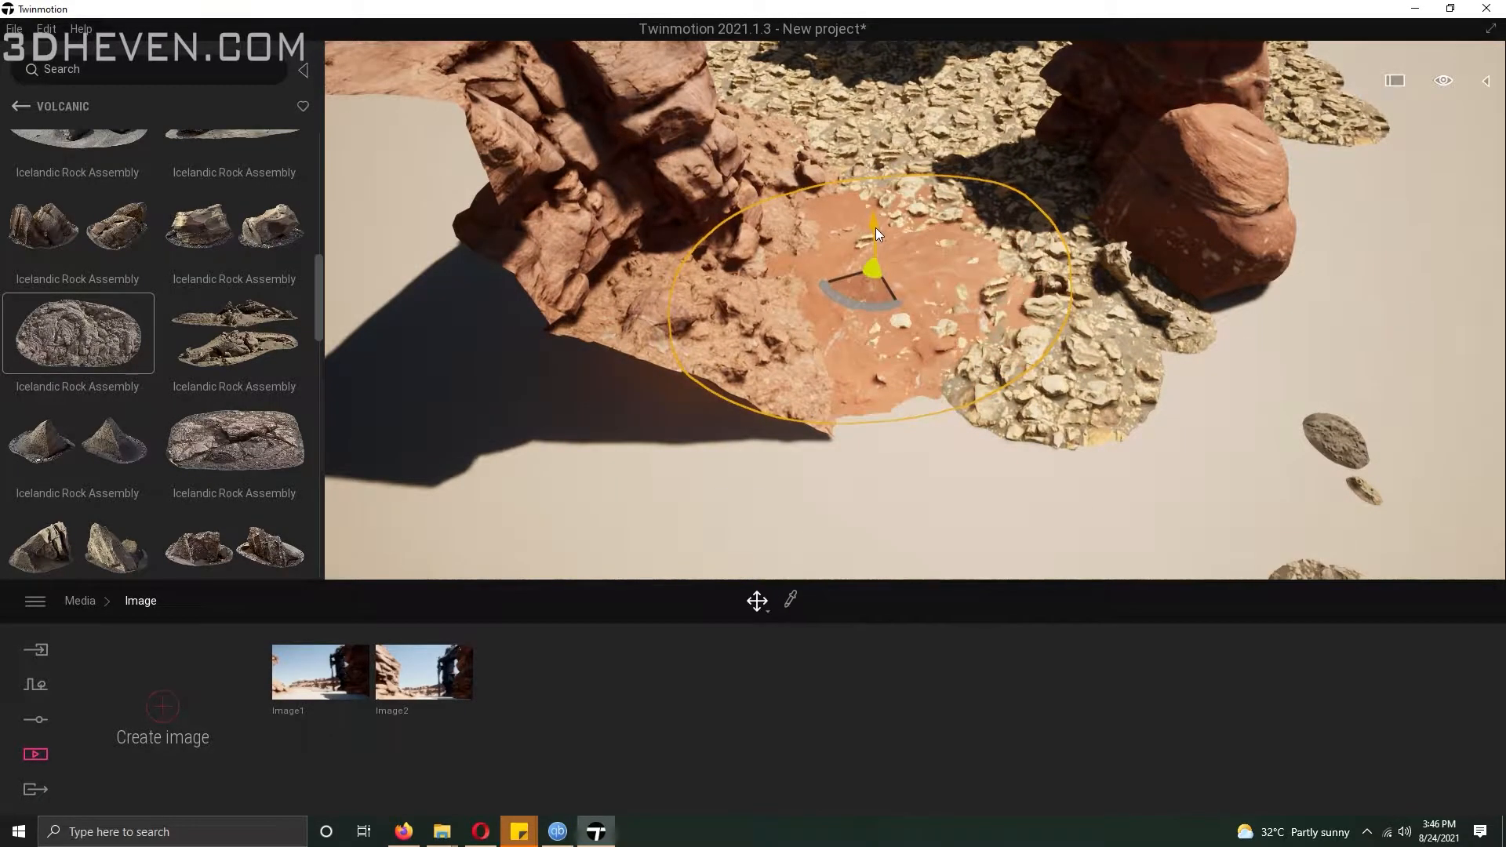
Extend the red sandstone ground toward the statue with instanced copies of the patch
left_click_drag(929, 275, 976, 163)
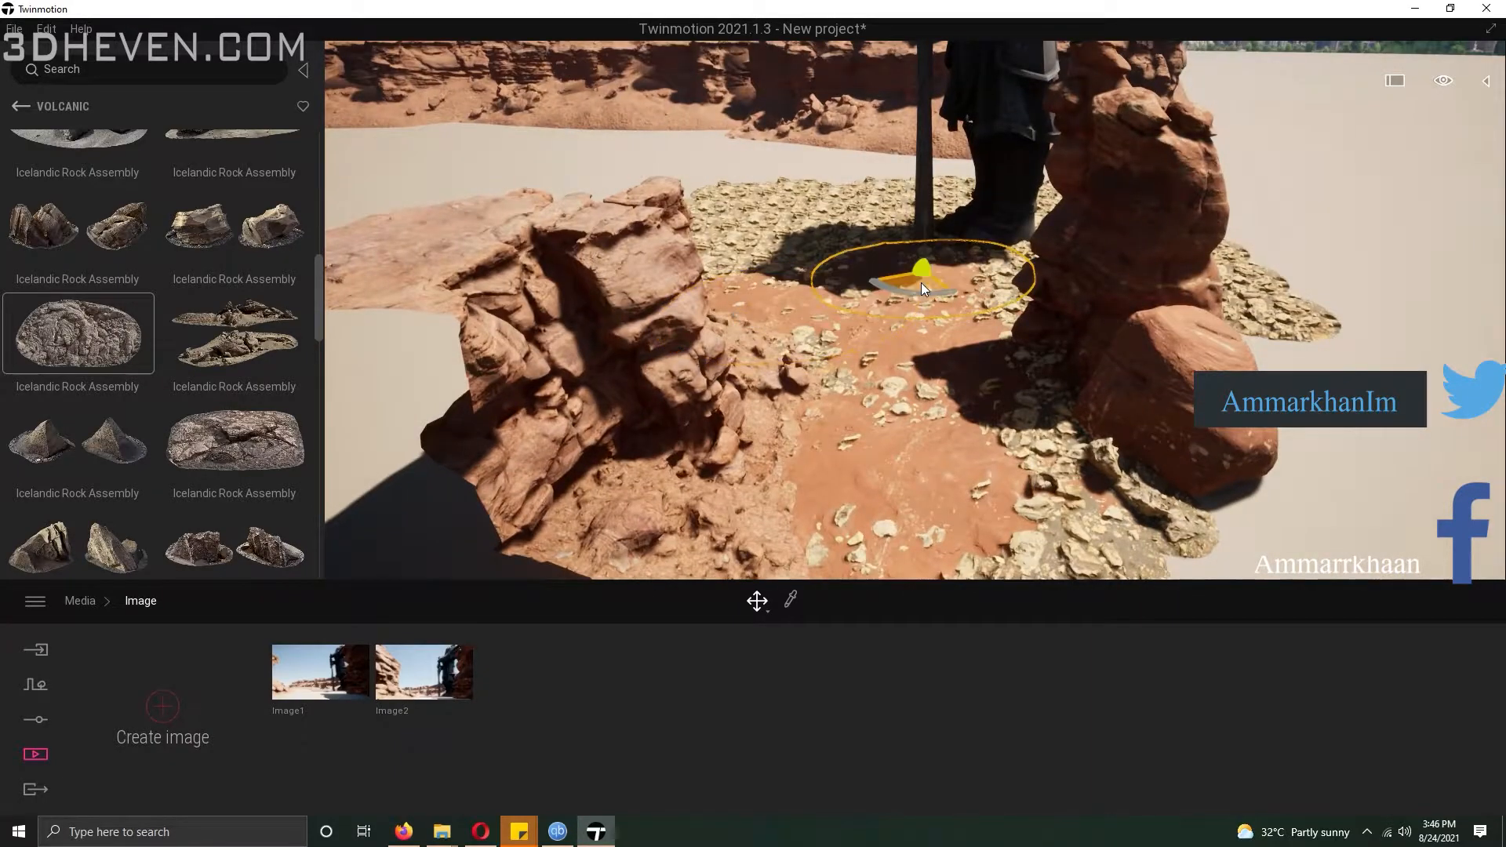
left_click_drag(921, 283, 921, 278, "alt")
left_click(702, 514)
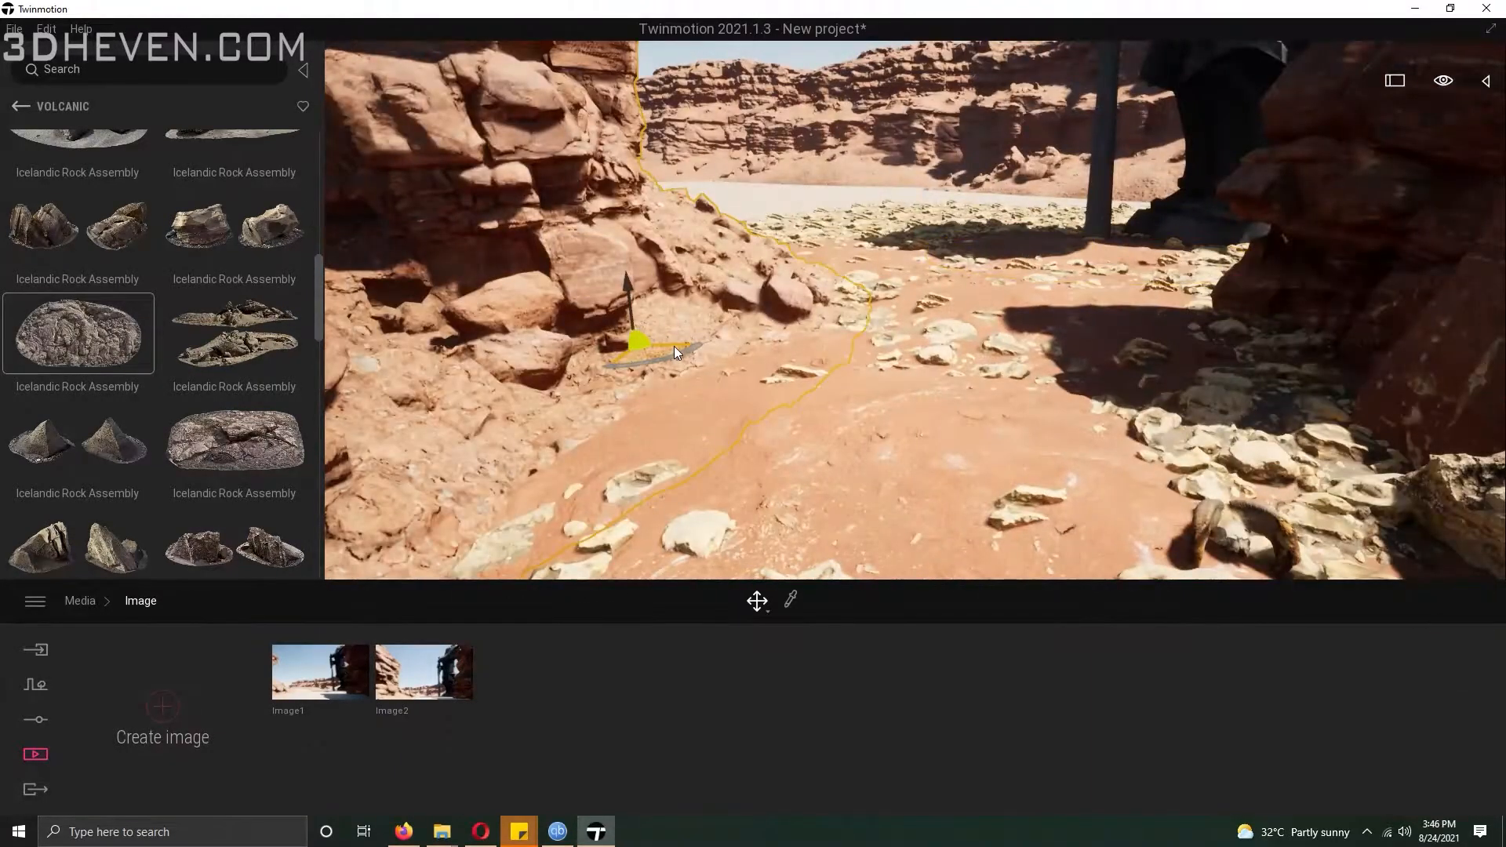
Nudge the selected rock piece at the foot of the near cliff toward the open sandstone ground
left_click_drag(674, 346, 719, 345)
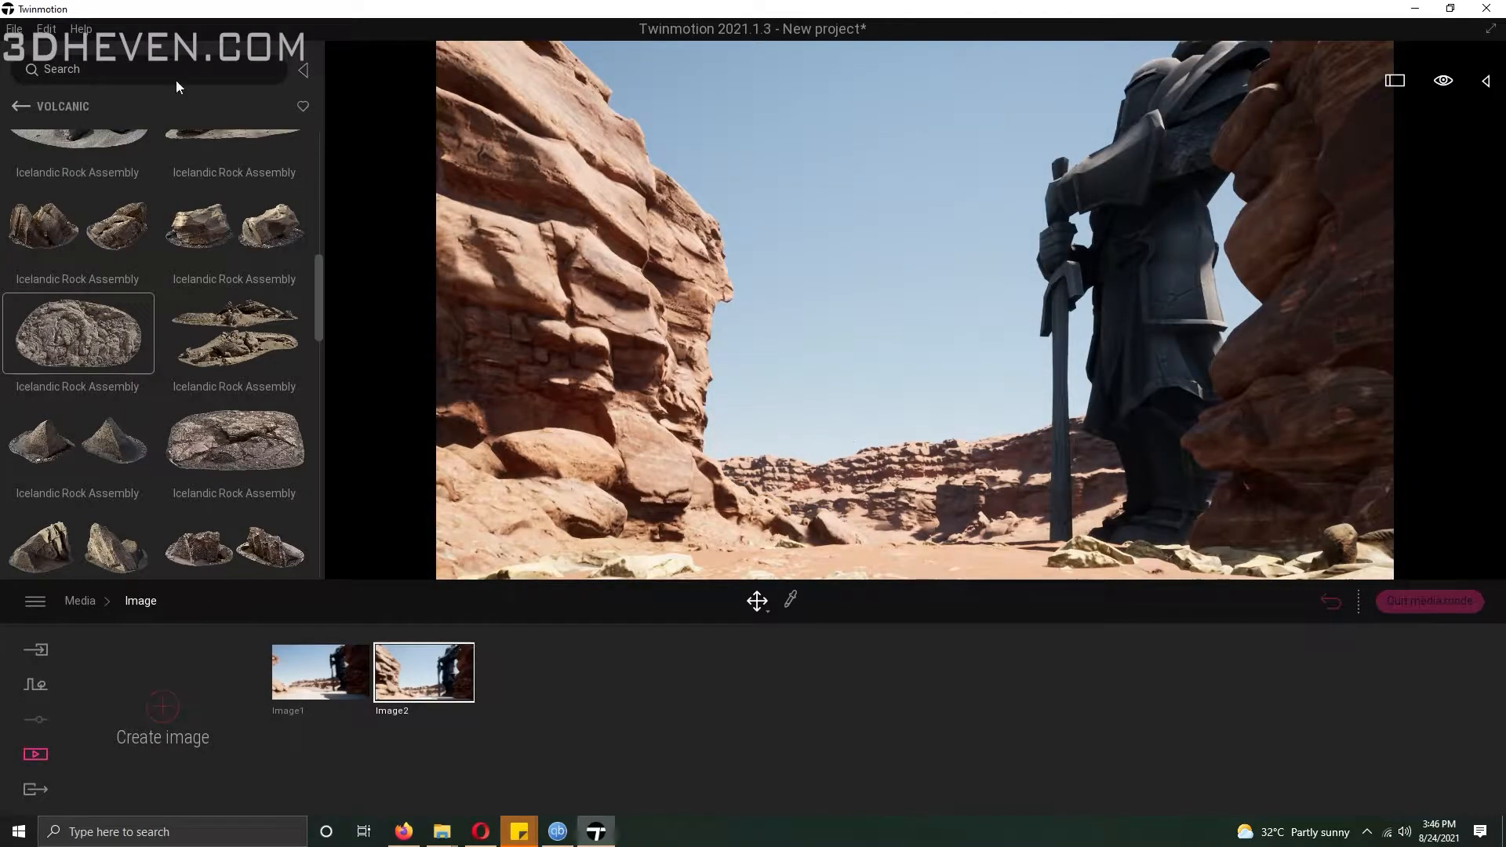
Browse the grass and flowers and the miscellaneous vegetation assets for something to add to the canyon
left_click(15, 114)
left_click(22, 110)
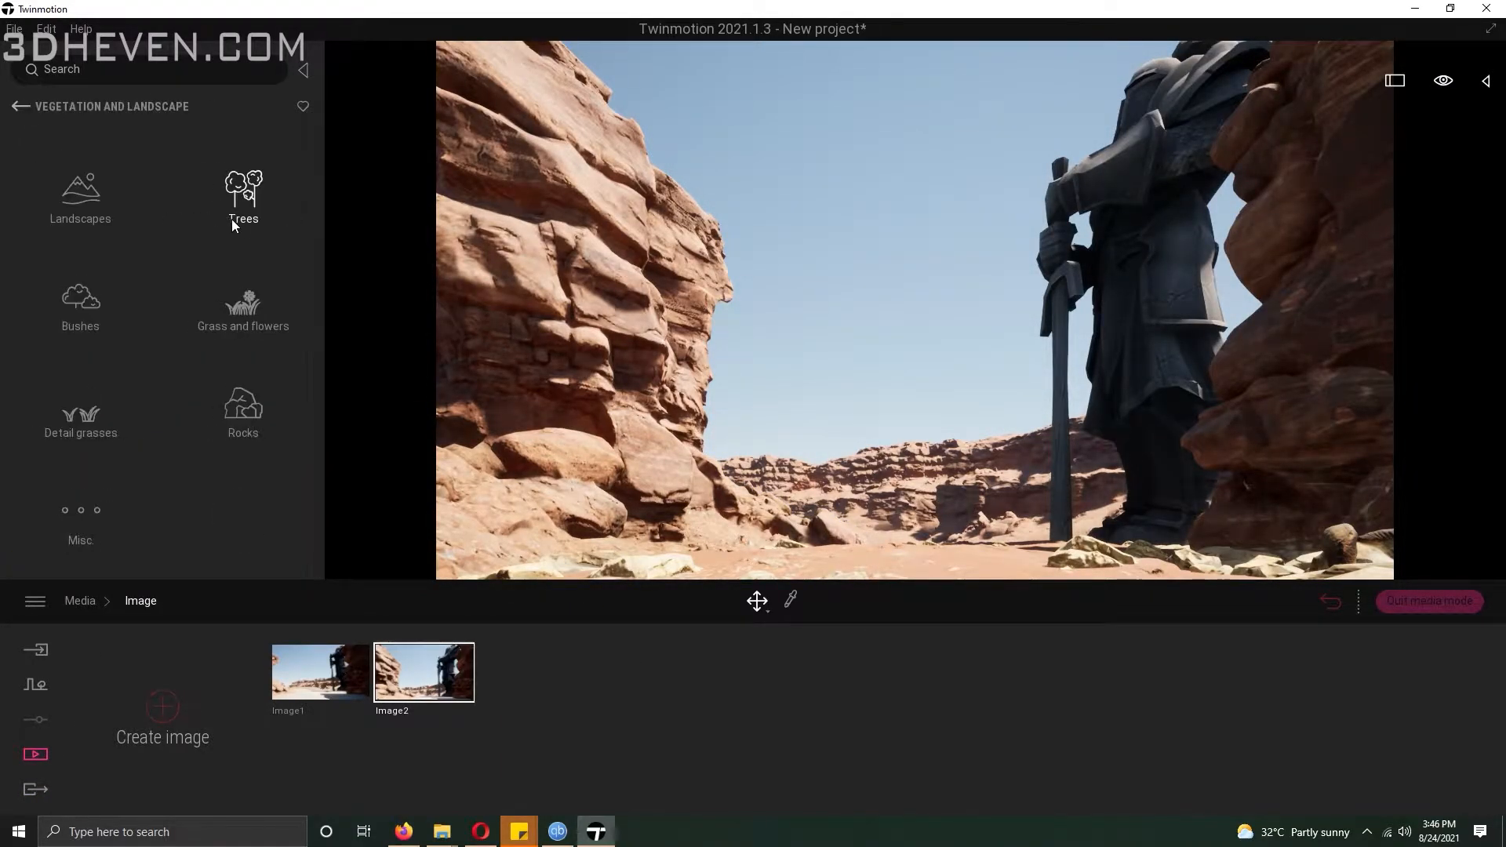
left_click(243, 302)
left_click_drag(319, 216, 330, 388)
left_click(21, 108)
left_click(81, 512)
left_click_drag(321, 256, 312, 195)
left_click(17, 110)
left_click(17, 110)
Place the Edwina posed human on the red ground in front of the statue and select the figure in the scene graph
left_click(229, 411)
left_click(78, 302)
left_click_drag(317, 154, 301, 401)
left_click_drag(326, 345, 590, 169)
left_click_drag(643, 396, 663, 284)
right_click_drag(1036, 471, 950, 301)
left_click(1486, 80)
left_click(1282, 182)
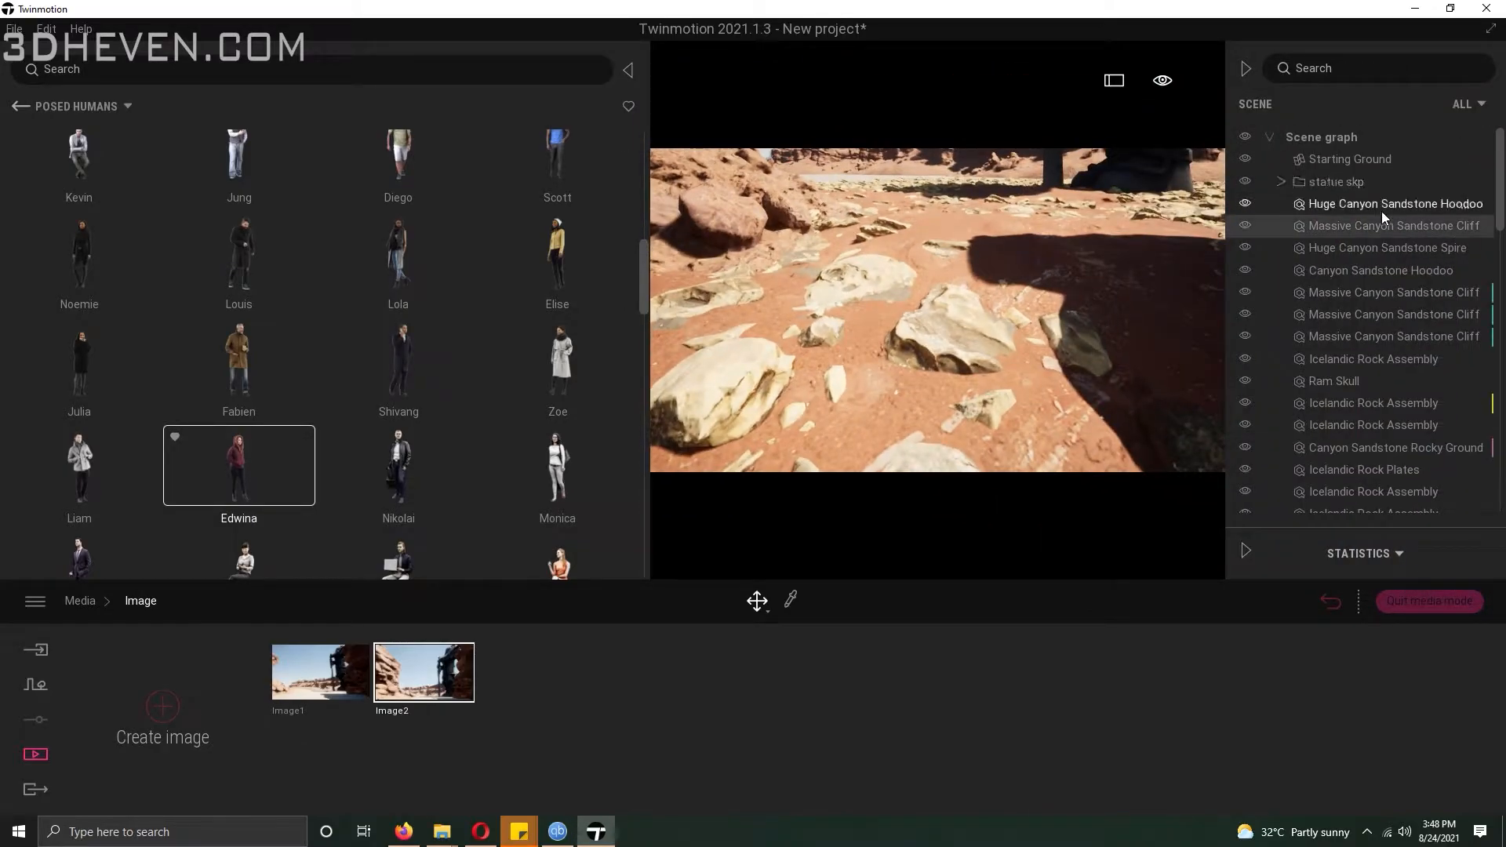
scroll(1298, 198, "down", 10)
left_click_drag(958, 440, 958, 441)
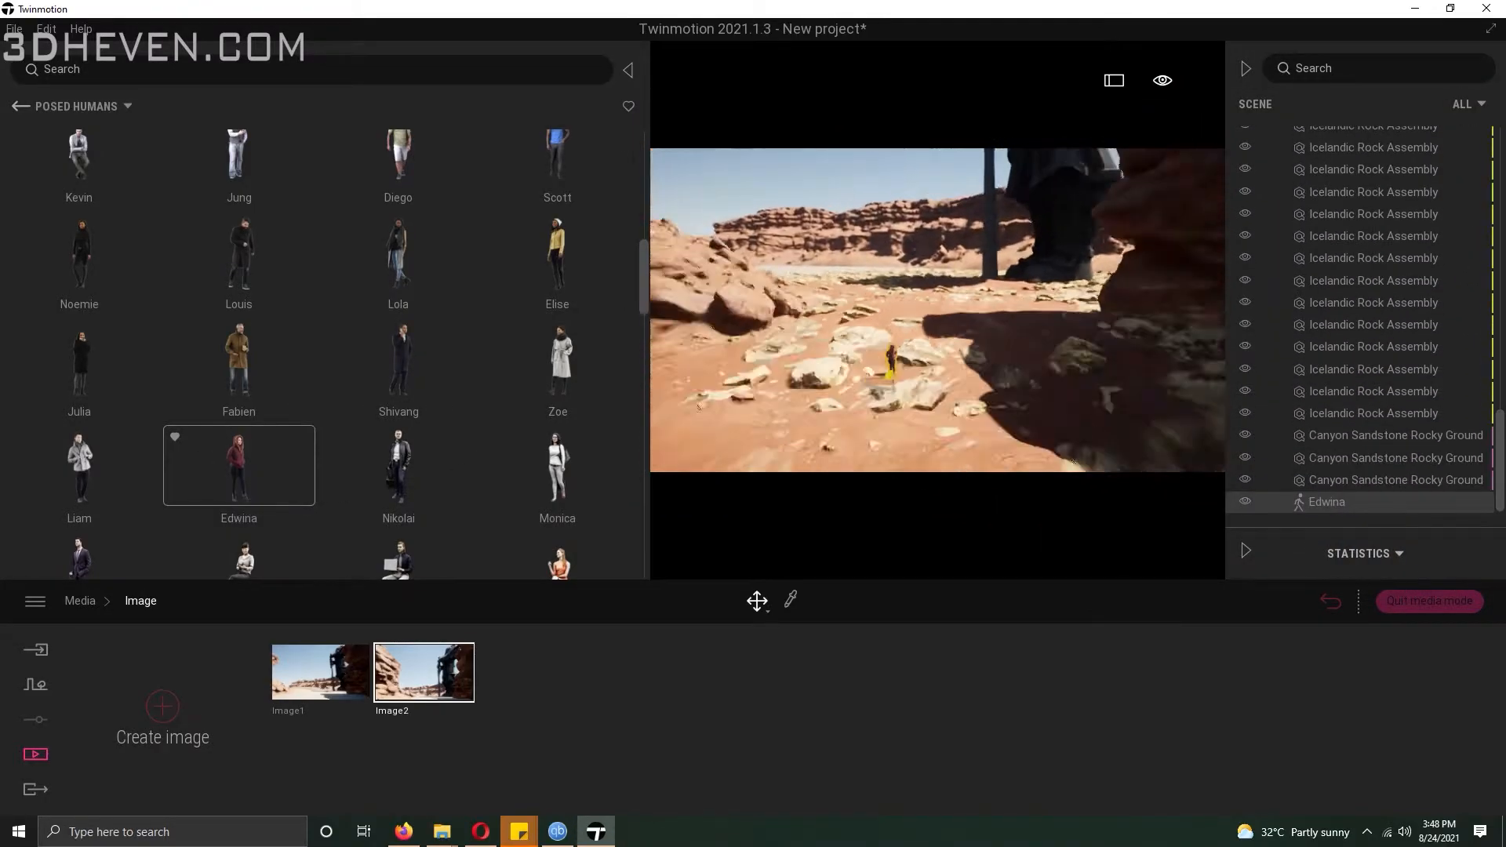
Select the statue and resize it relative to the human figure and the surrounding cliffs
left_click(757, 601)
left_click(753, 509)
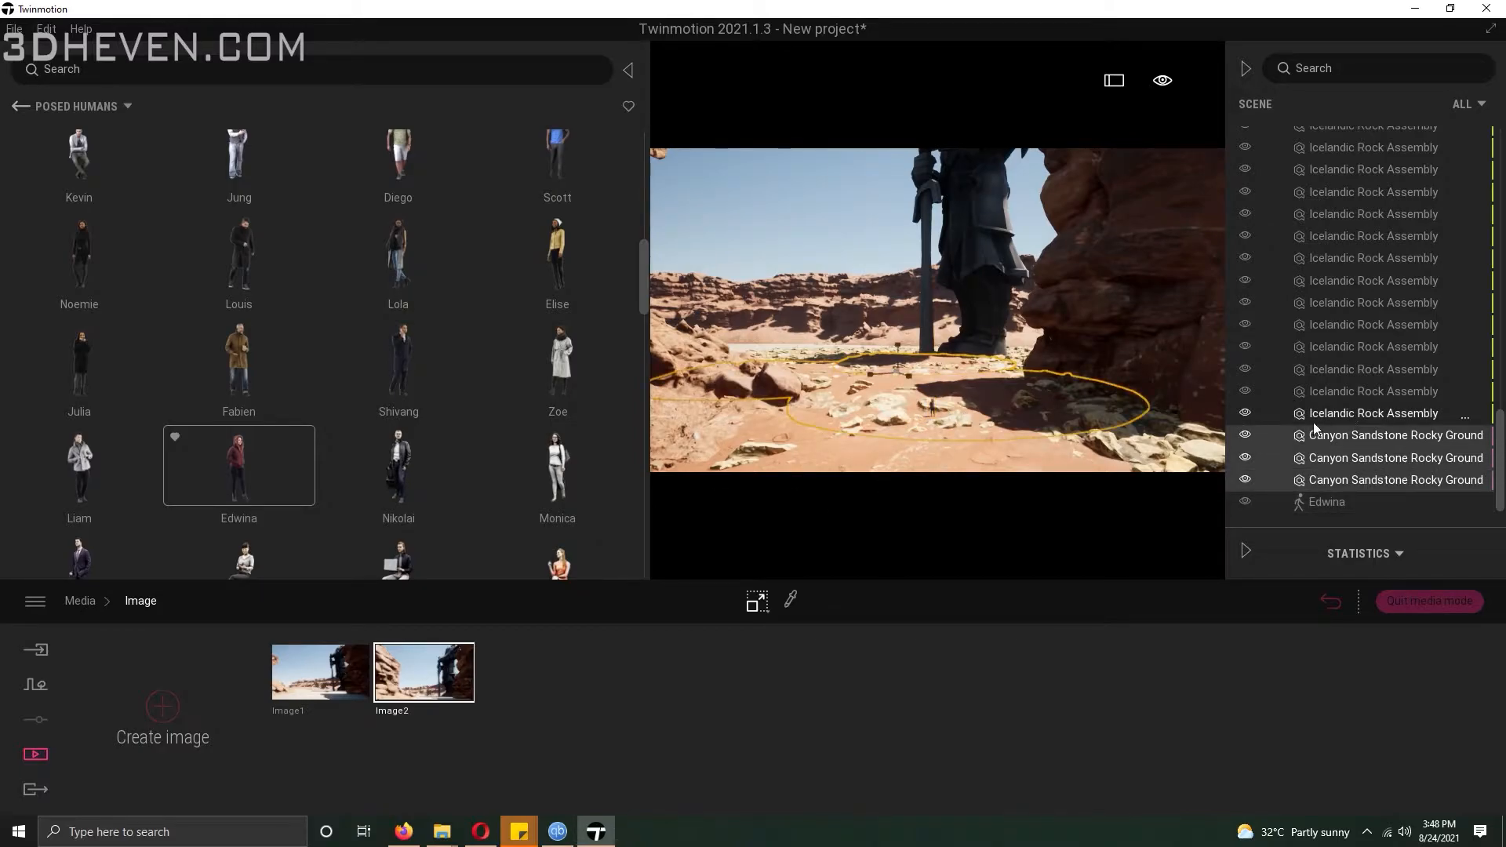
left_click(986, 253)
left_click(629, 69)
scroll(722, 341, "down", 5)
right_click_drag(722, 340, 721, 393)
left_click(757, 601)
double_click(1320, 180)
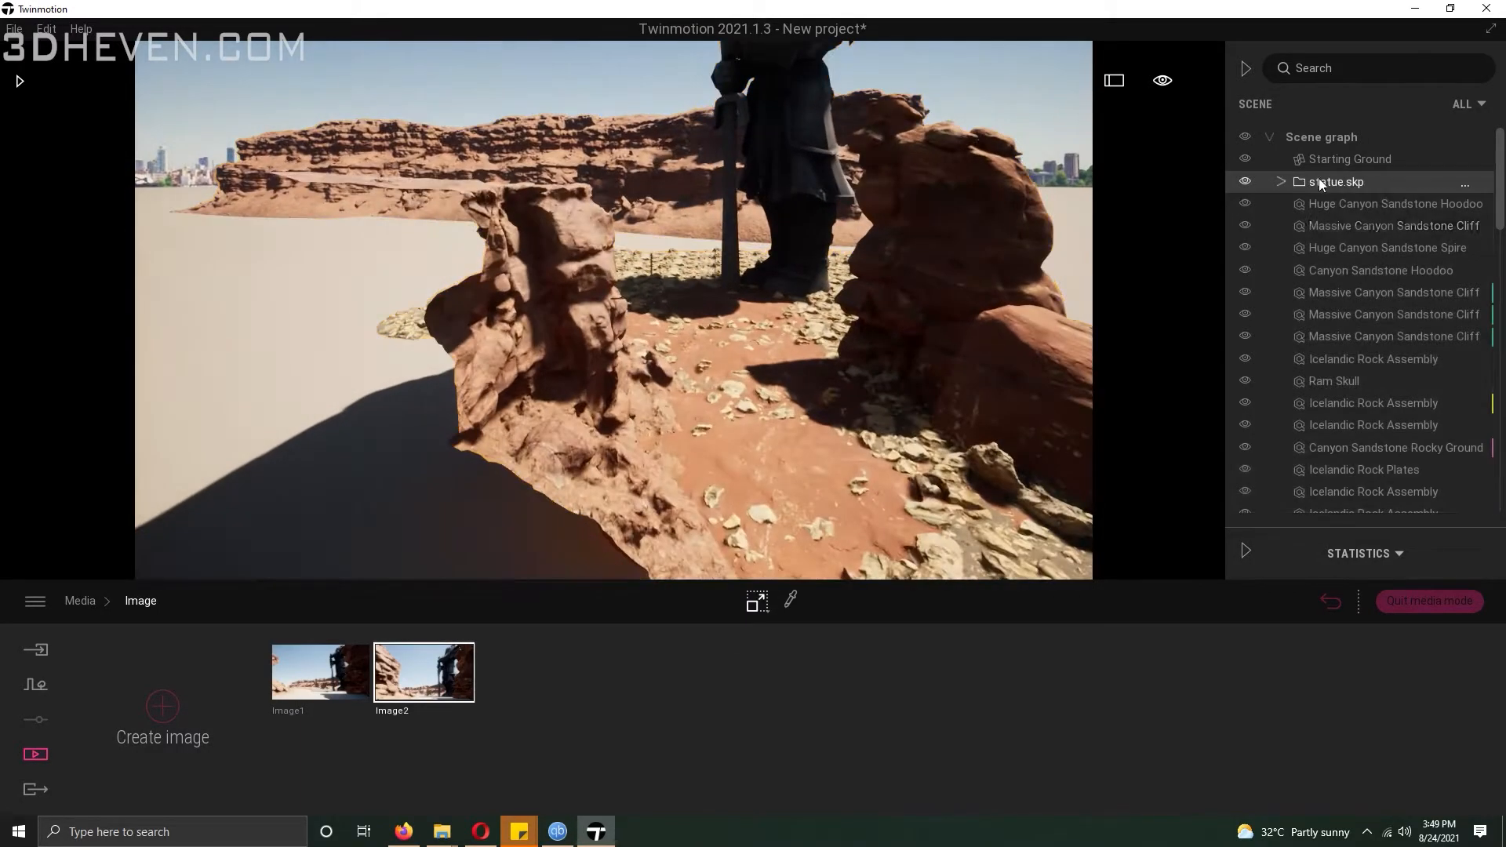
left_click(800, 298)
left_click_drag(652, 299, 627, 407)
Select every cliff, rock and ground piece from the huge hoodoo to the last rocky ground and resize them together
left_click(1339, 227)
scroll(1341, 231, "down", 15)
left_click(1395, 479, "shift")
left_click_drag(715, 293, 724, 463)
Frame the whole statue between the two rock formations from a low viewpoint and save it as a new image
key("w")
right_click_drag(723, 463, 742, 373)
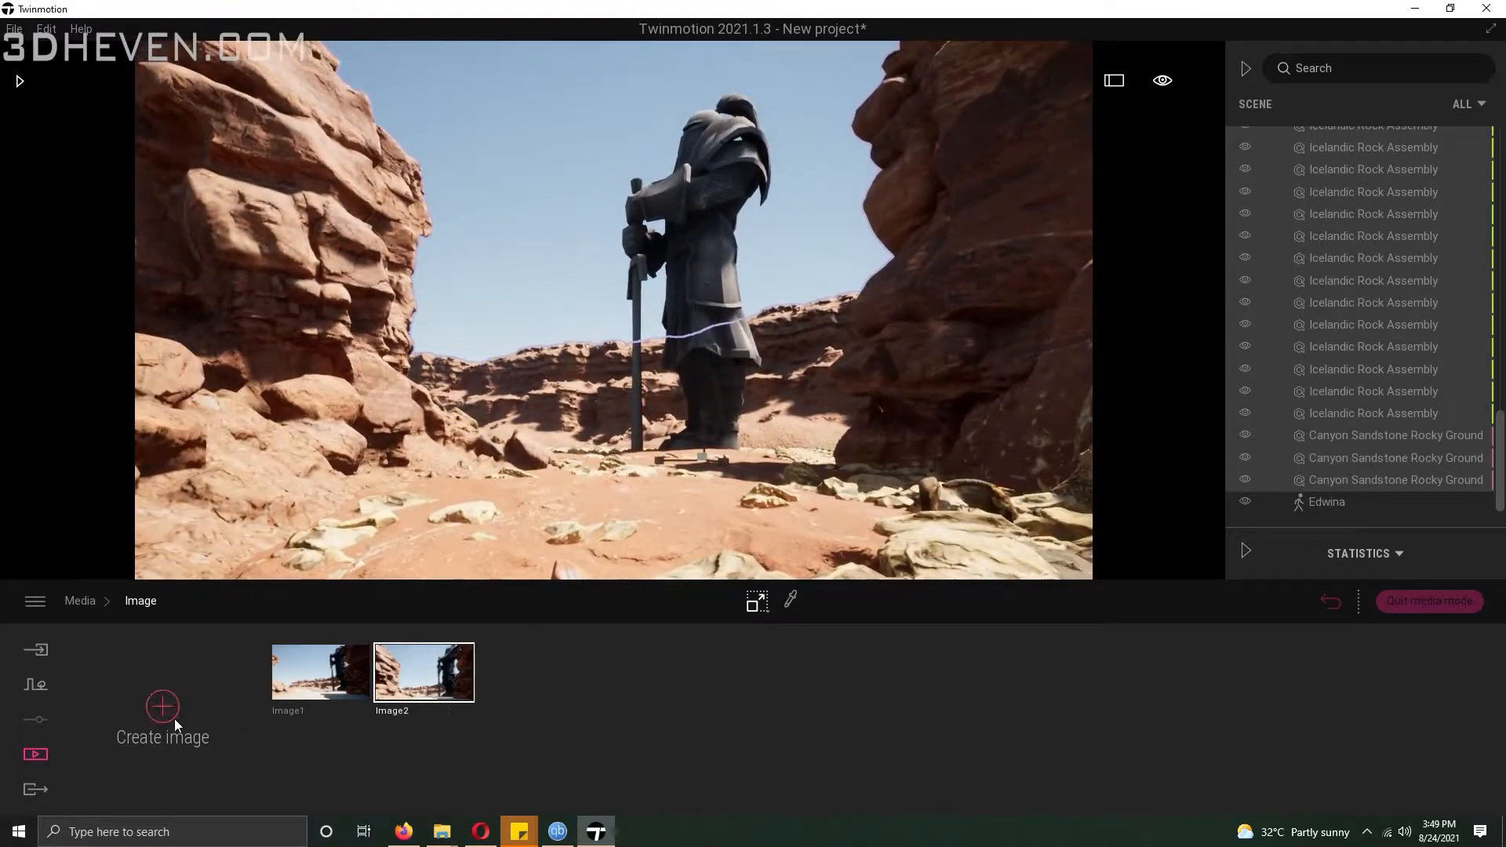
left_click(166, 710)
Move the statue closer to the rock formation beside it and check its placement in the Image3 view
right_click_drag(753, 440, 791, 576)
right_click_drag(766, 146, 749, 94)
key("w")
left_click(726, 173)
left_click_drag(489, 308, 490, 520)
left_click(530, 673)
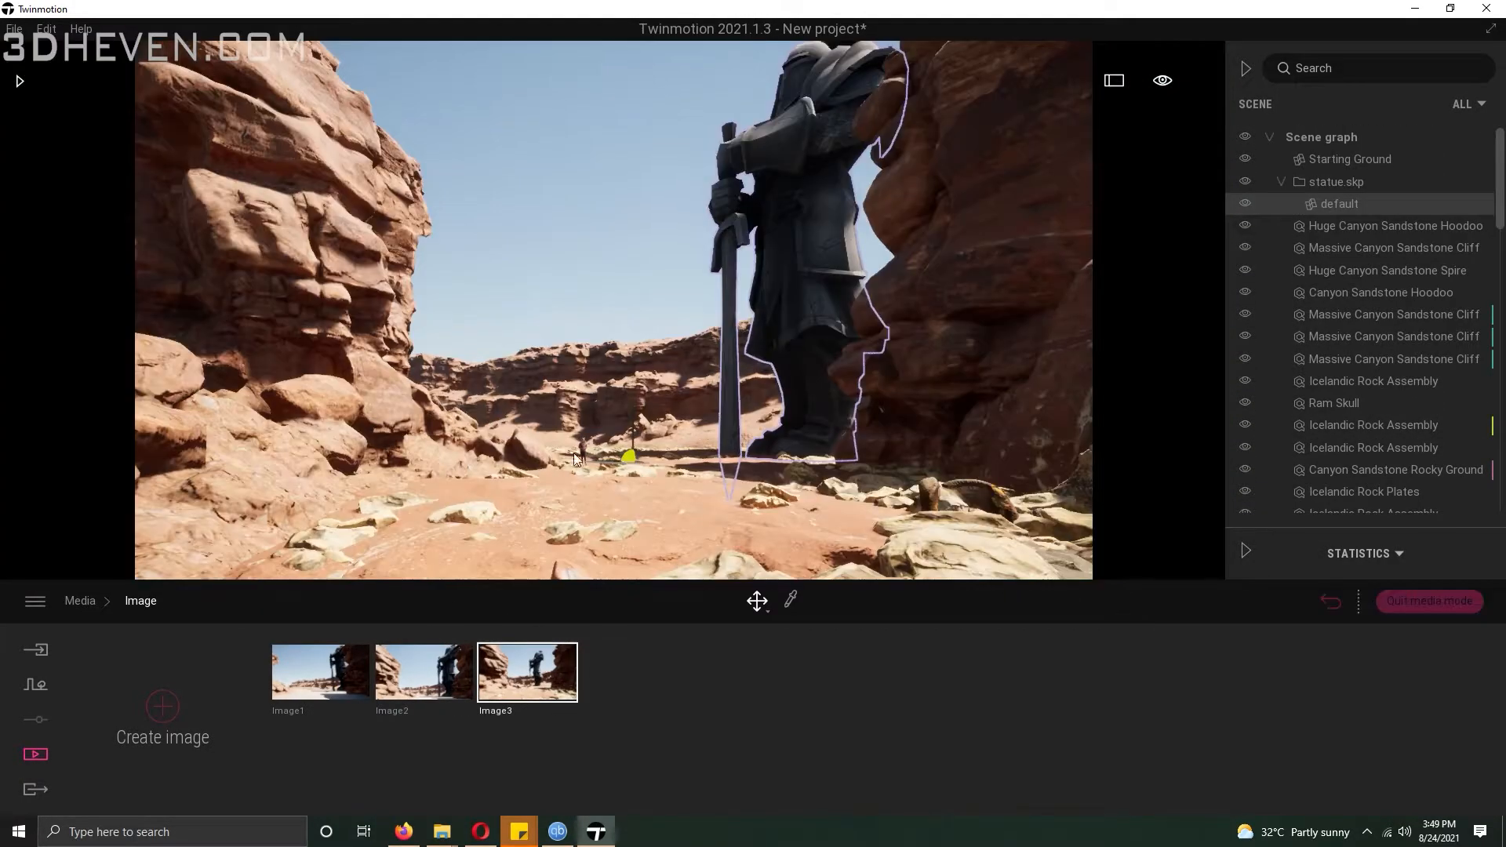
Rotate the Edwina figure so that the figure faces into the canyon, away from the camera
left_click(573, 458)
key("e")
mouse_move(619, 483)
left_mouse_down()
mouse_move(572, 503)
mouse_move(601, 484)
left_mouse_up()
right_click_drag(601, 483, 594, 464)
right_click_drag(760, 538, 777, 541)
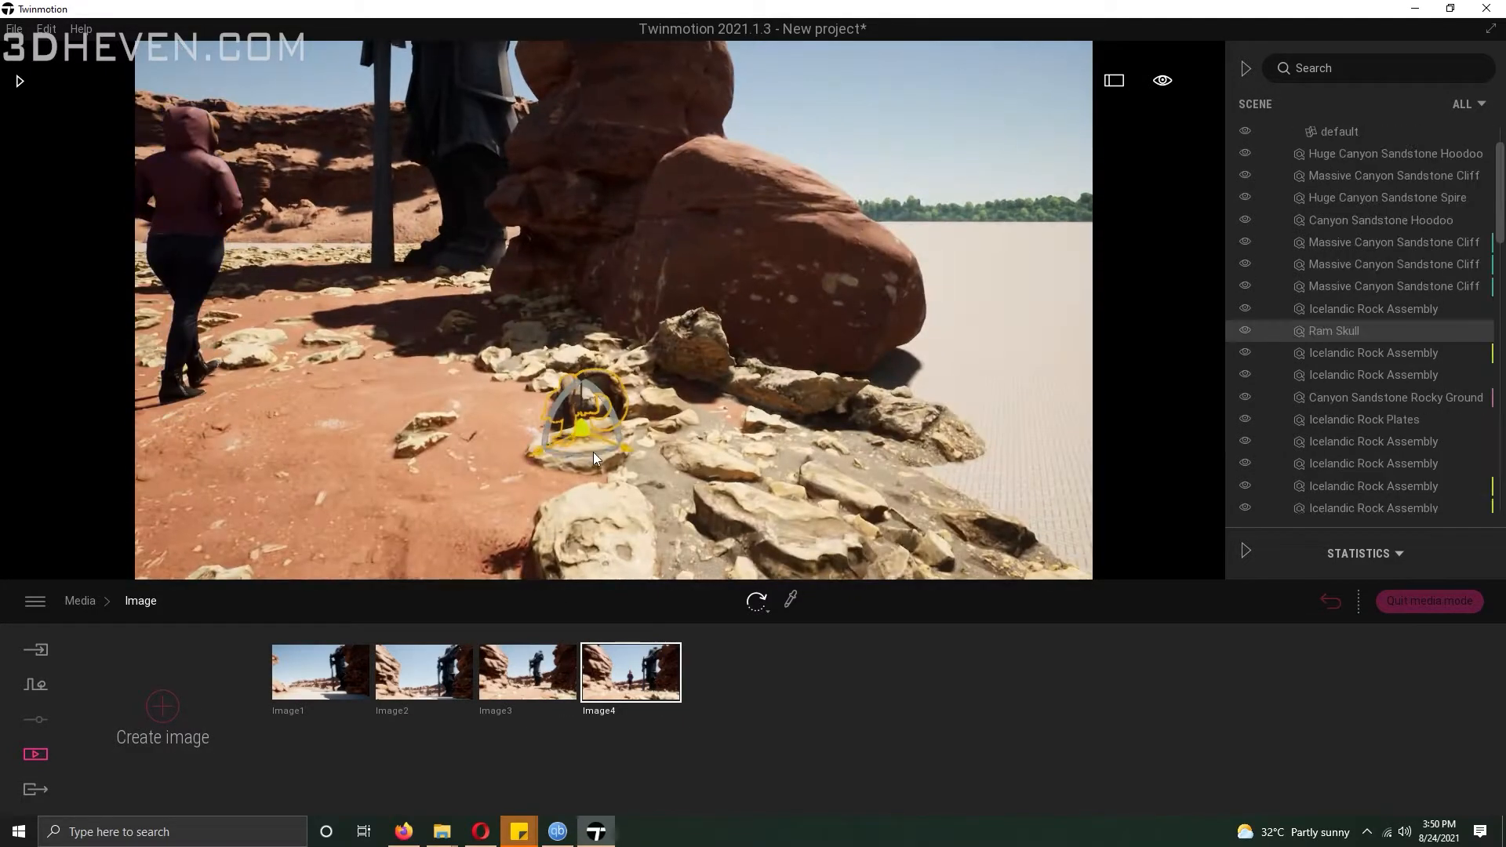
Enlarge the ram skull and set it upright on the golden rocks near the boulder
left_click_drag(582, 369, 555, 401)
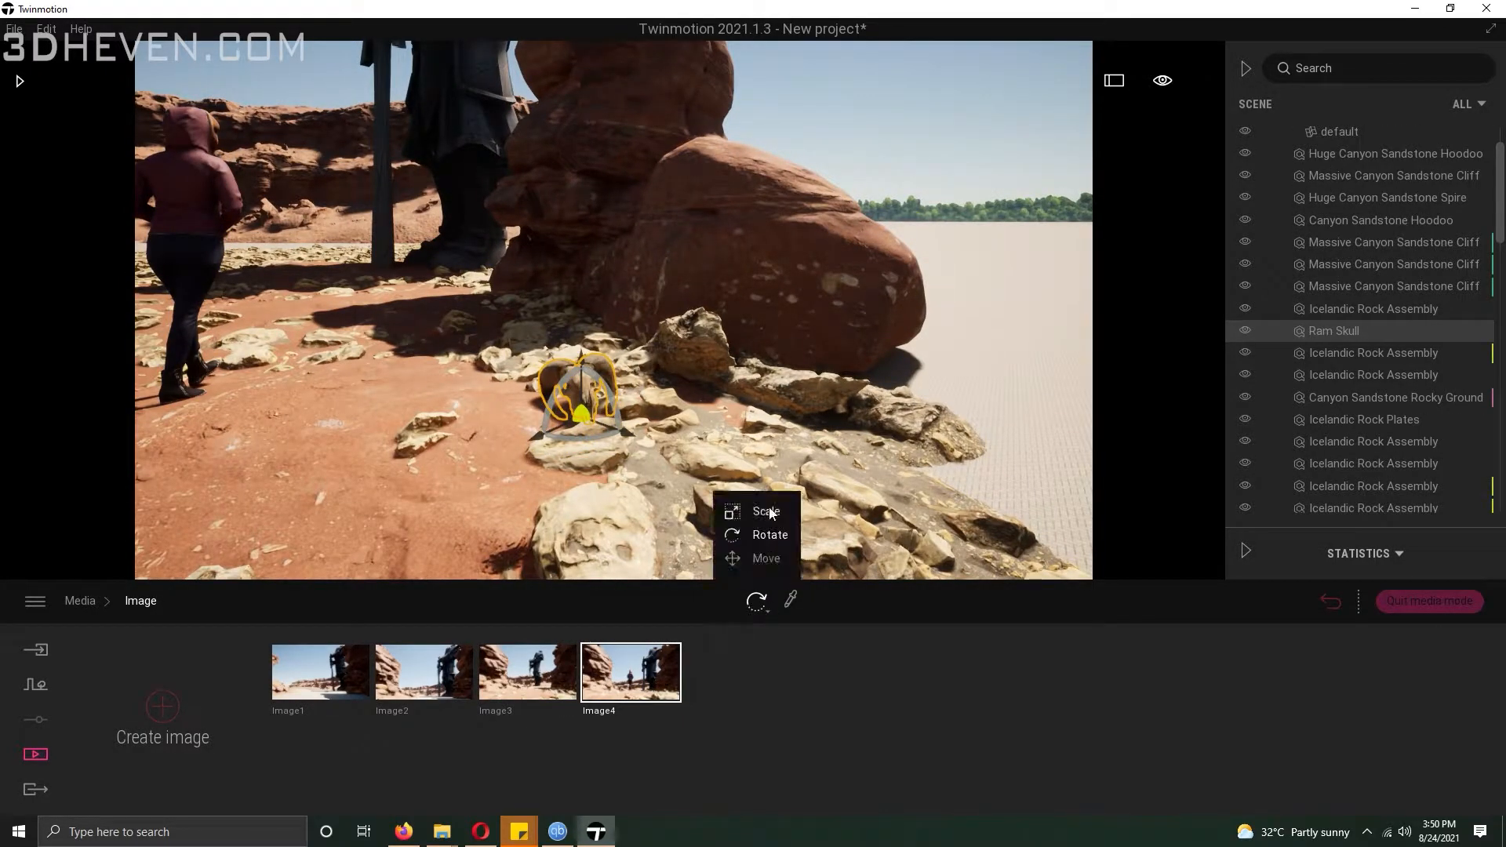
left_click_drag(590, 344, 600, 320)
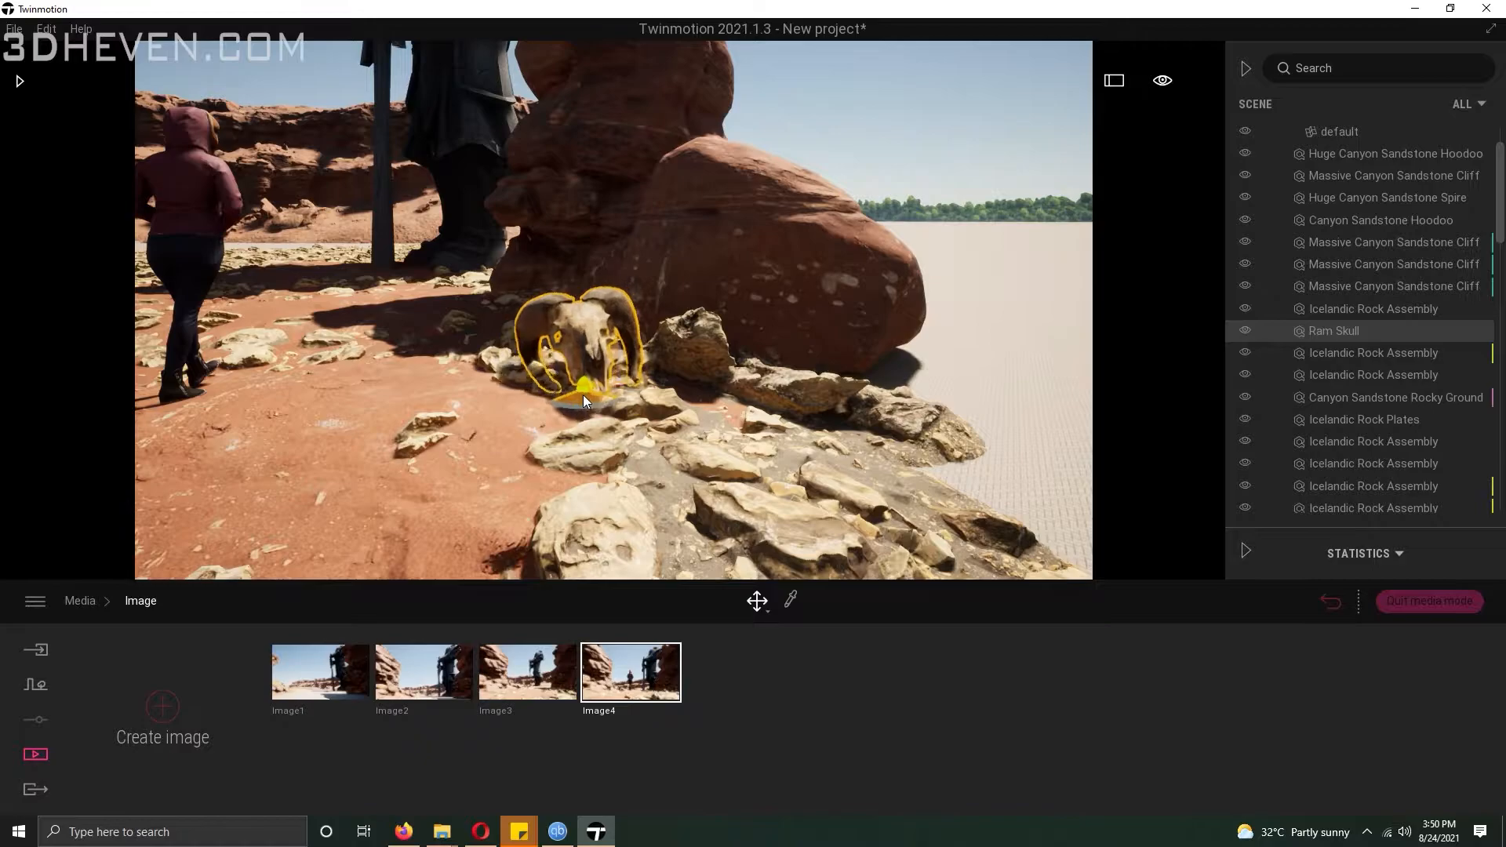
Open Image4's camera visual effects and apply a more saturated color gradient to the image
double_click(631, 672)
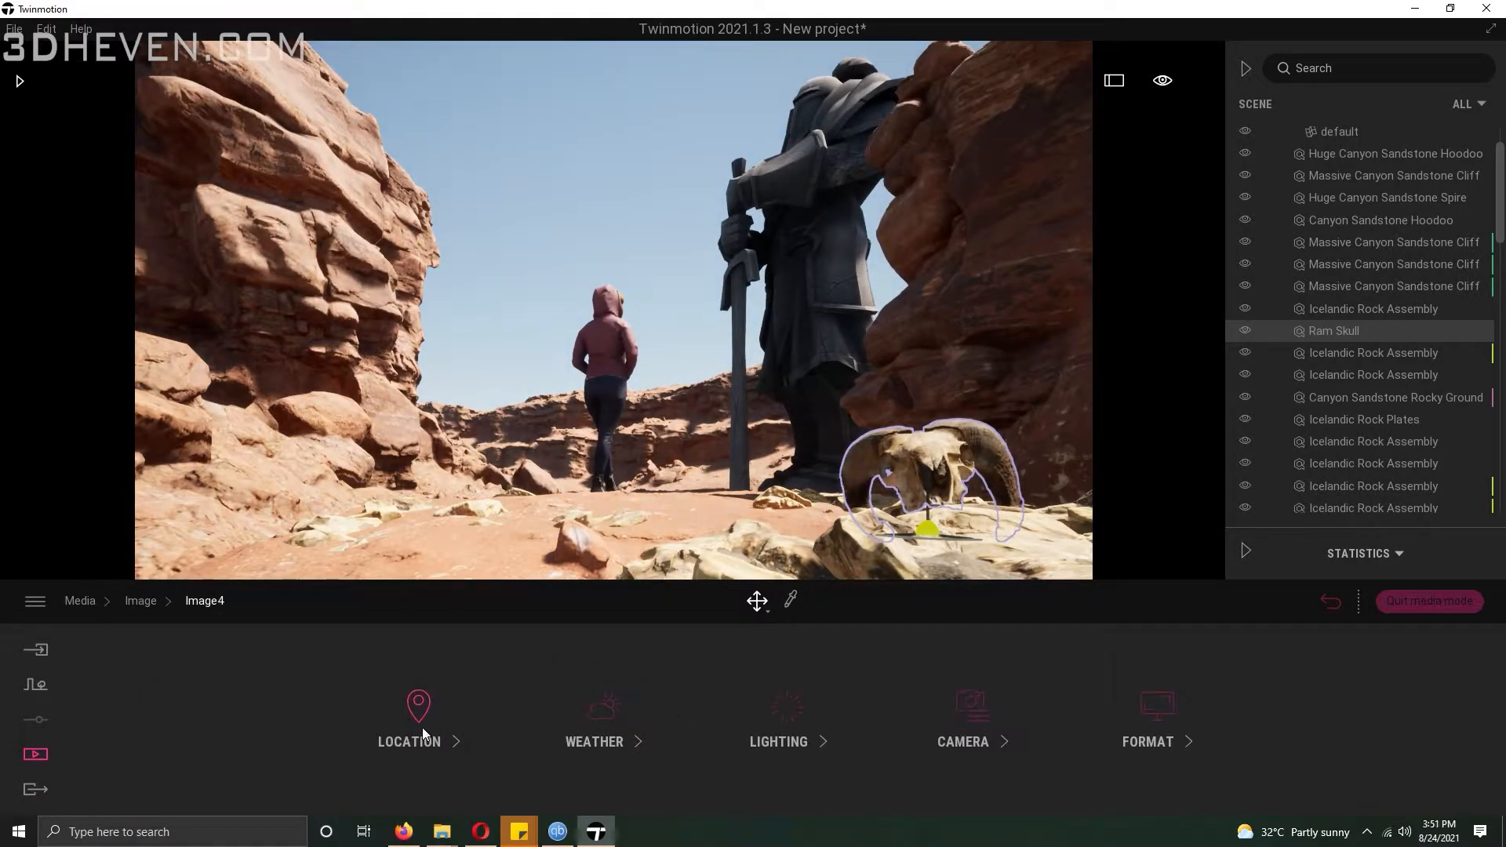
left_click(971, 722)
left_click(1144, 733)
left_click(1074, 729)
left_click(618, 717)
left_click(656, 606)
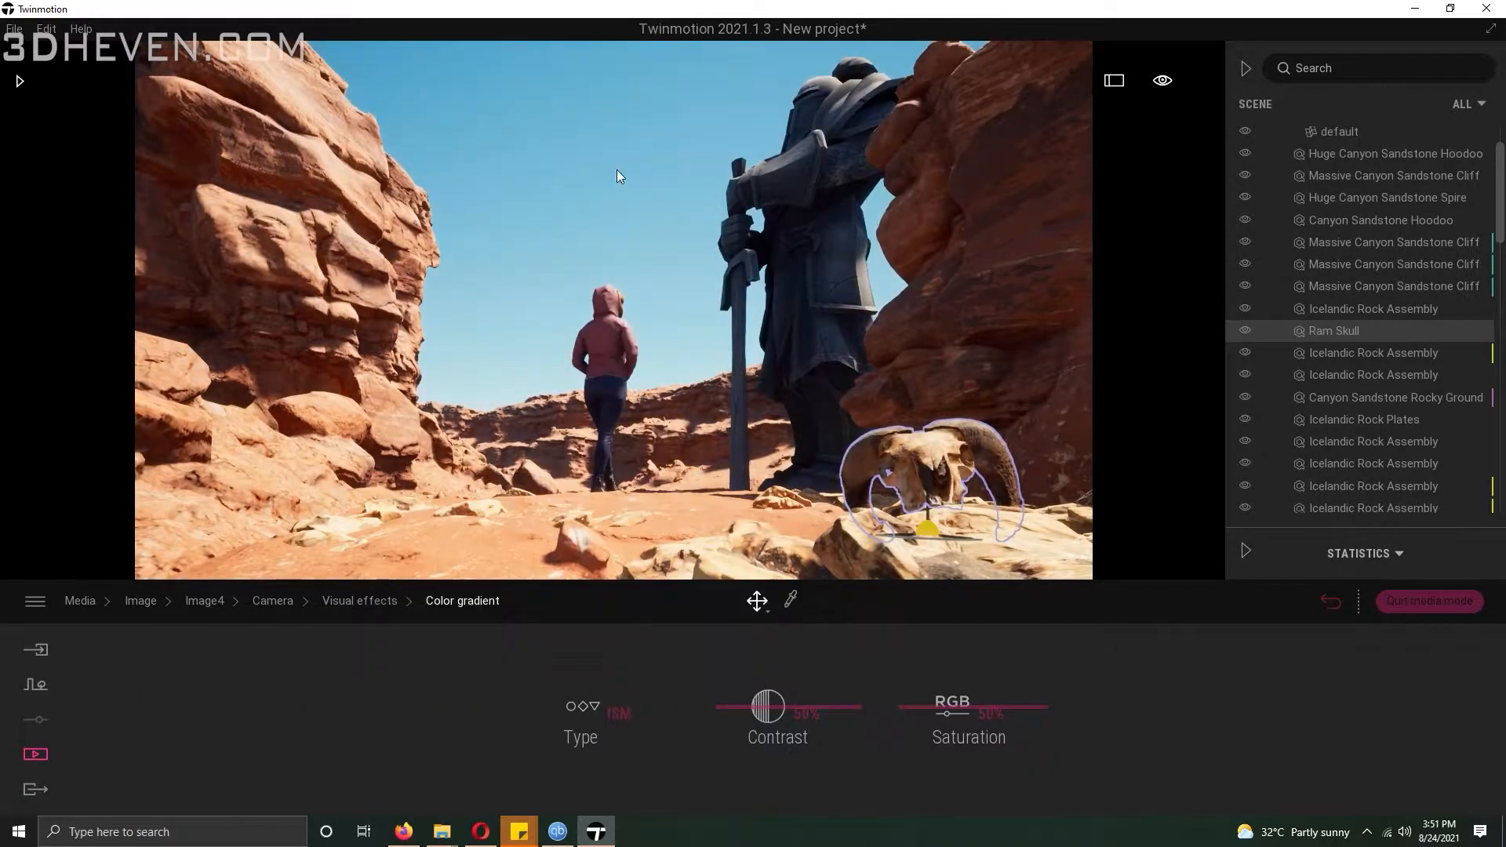
Set Image4's time of day to a dark night hour and its weather smog to 56%
left_click(369, 602)
left_click(418, 706)
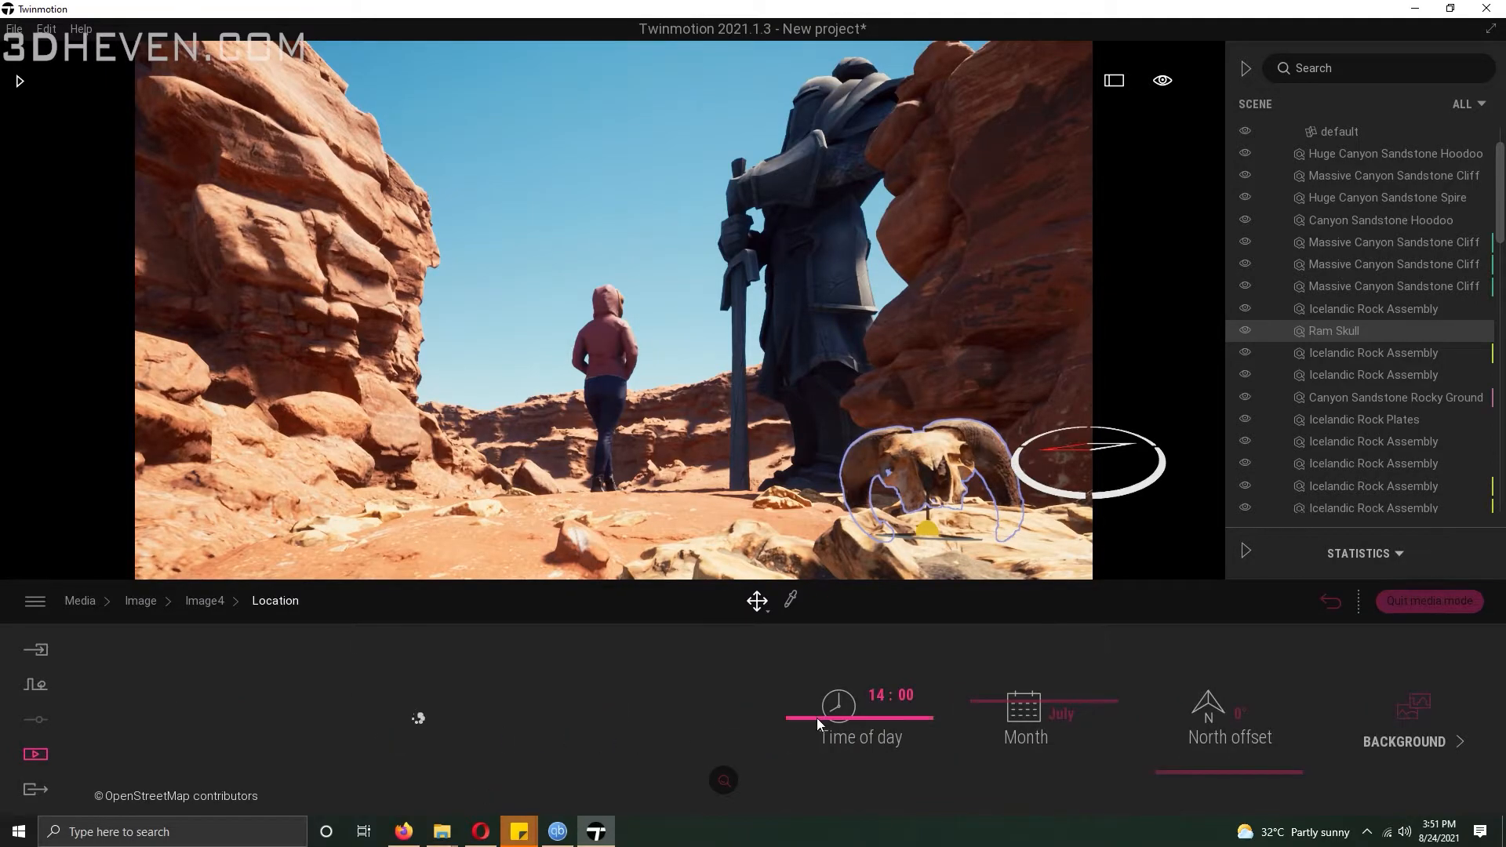
left_click_drag(817, 717, 843, 773)
left_click(204, 601)
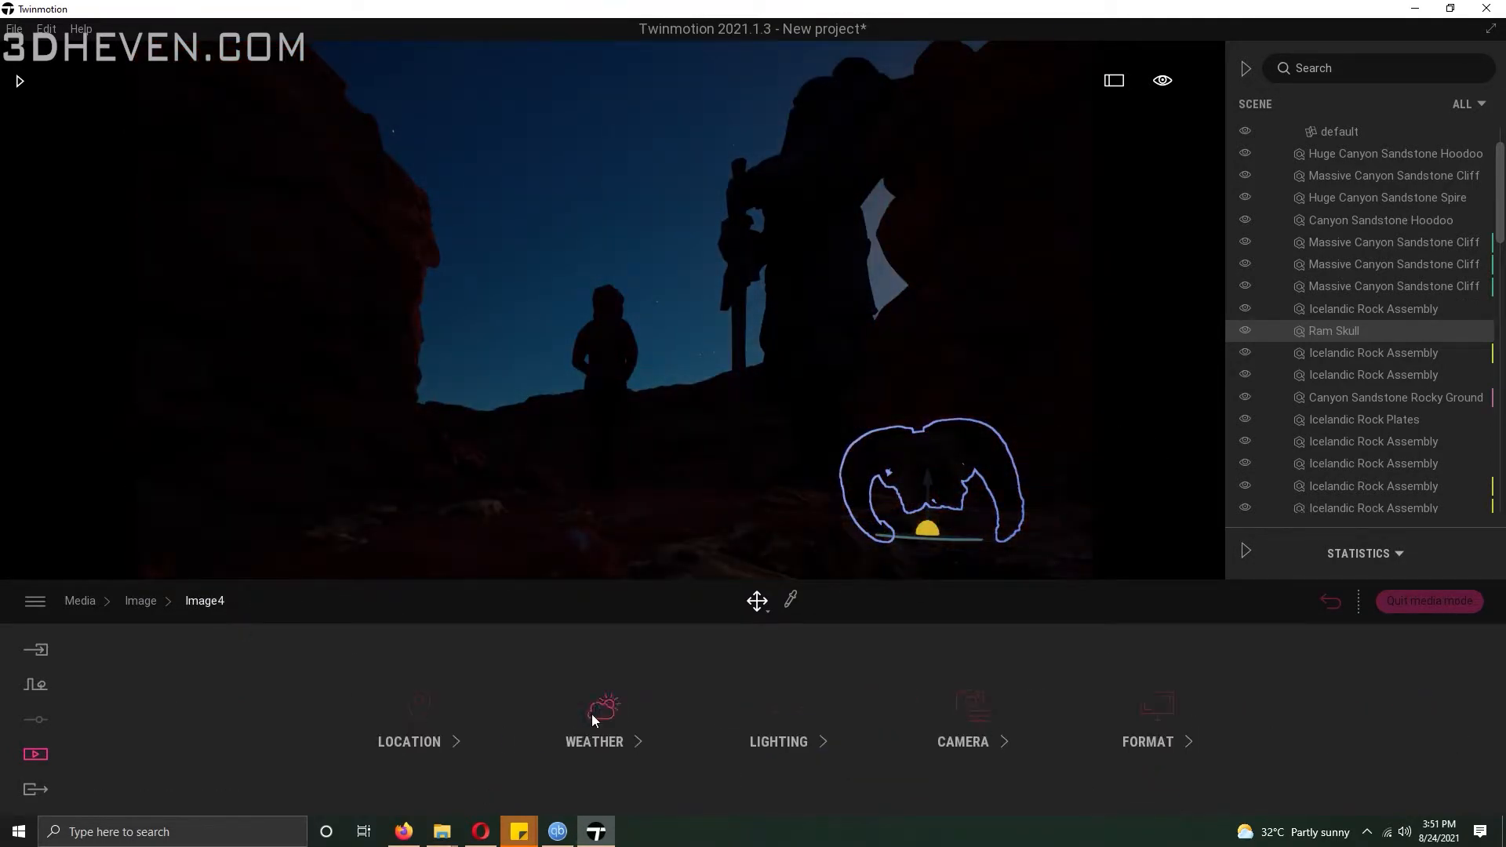
left_click(592, 715)
left_click(1443, 733)
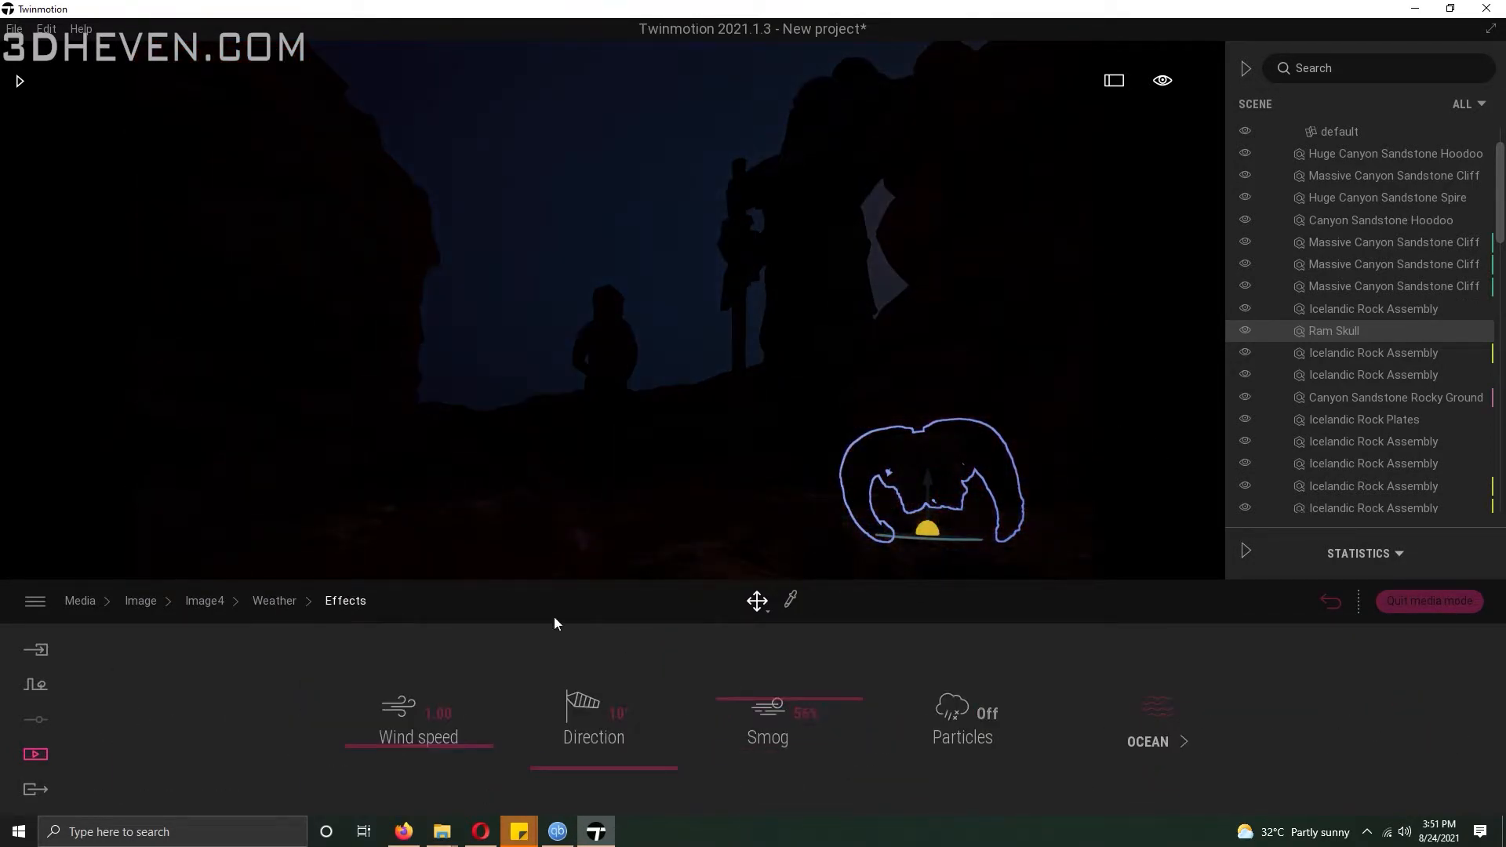
Scale down the Edwina figure so the statue towers over it
left_click(783, 370)
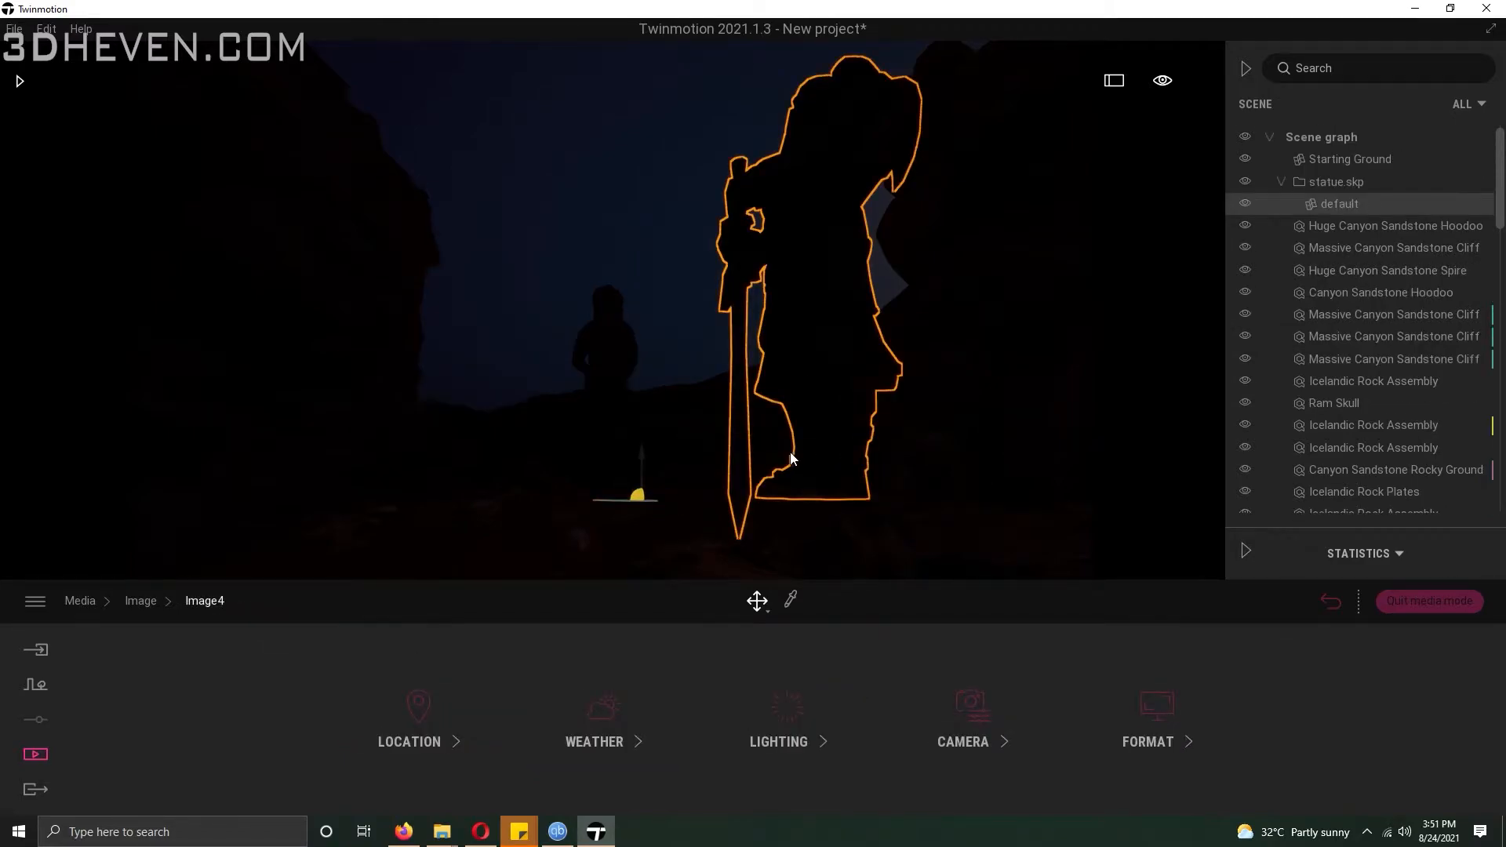
left_click(677, 501)
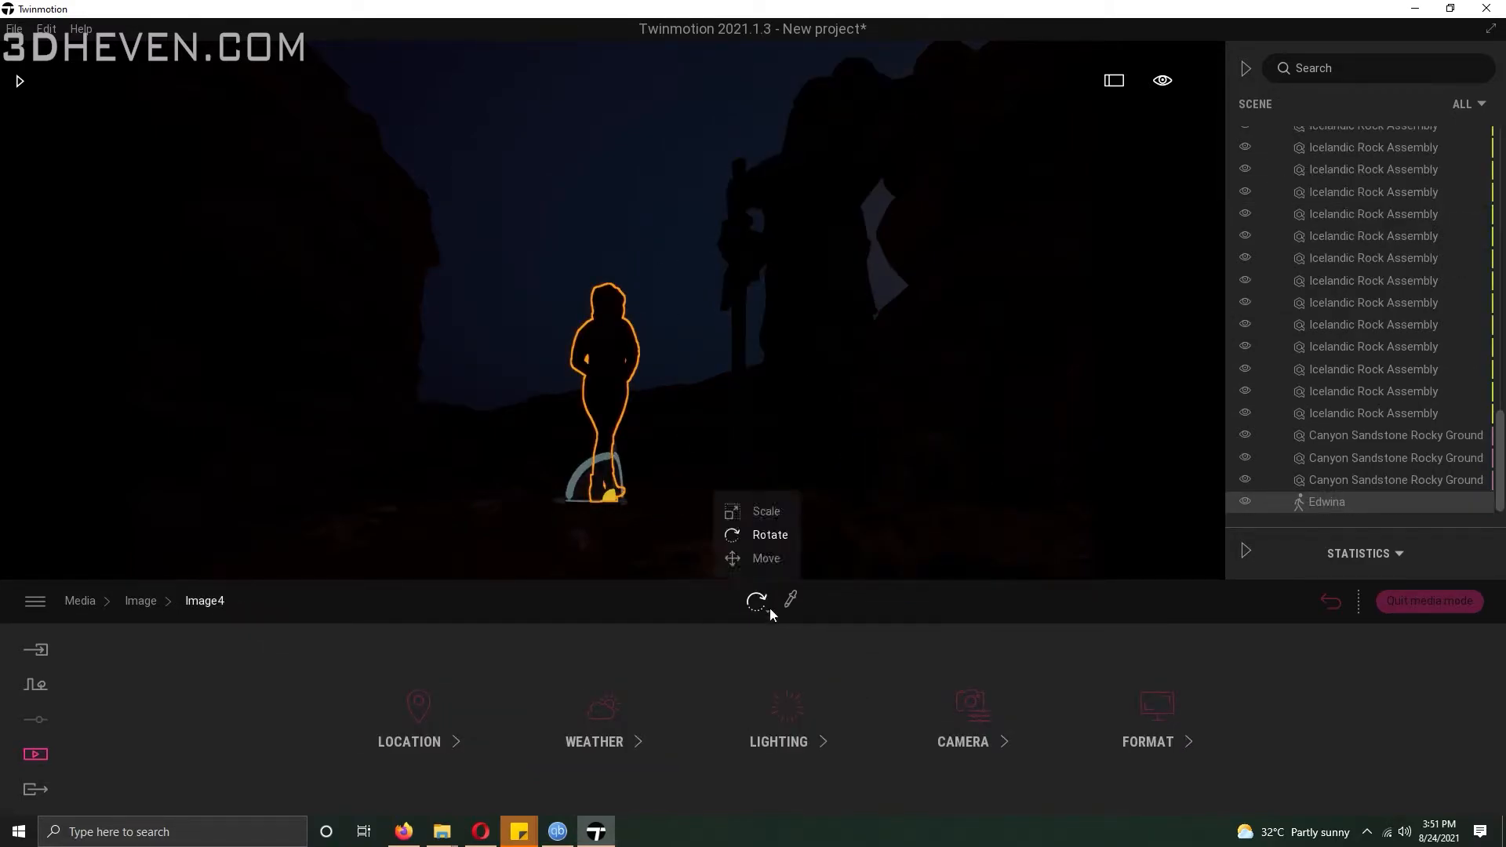
left_click_drag(620, 582, 616, 508)
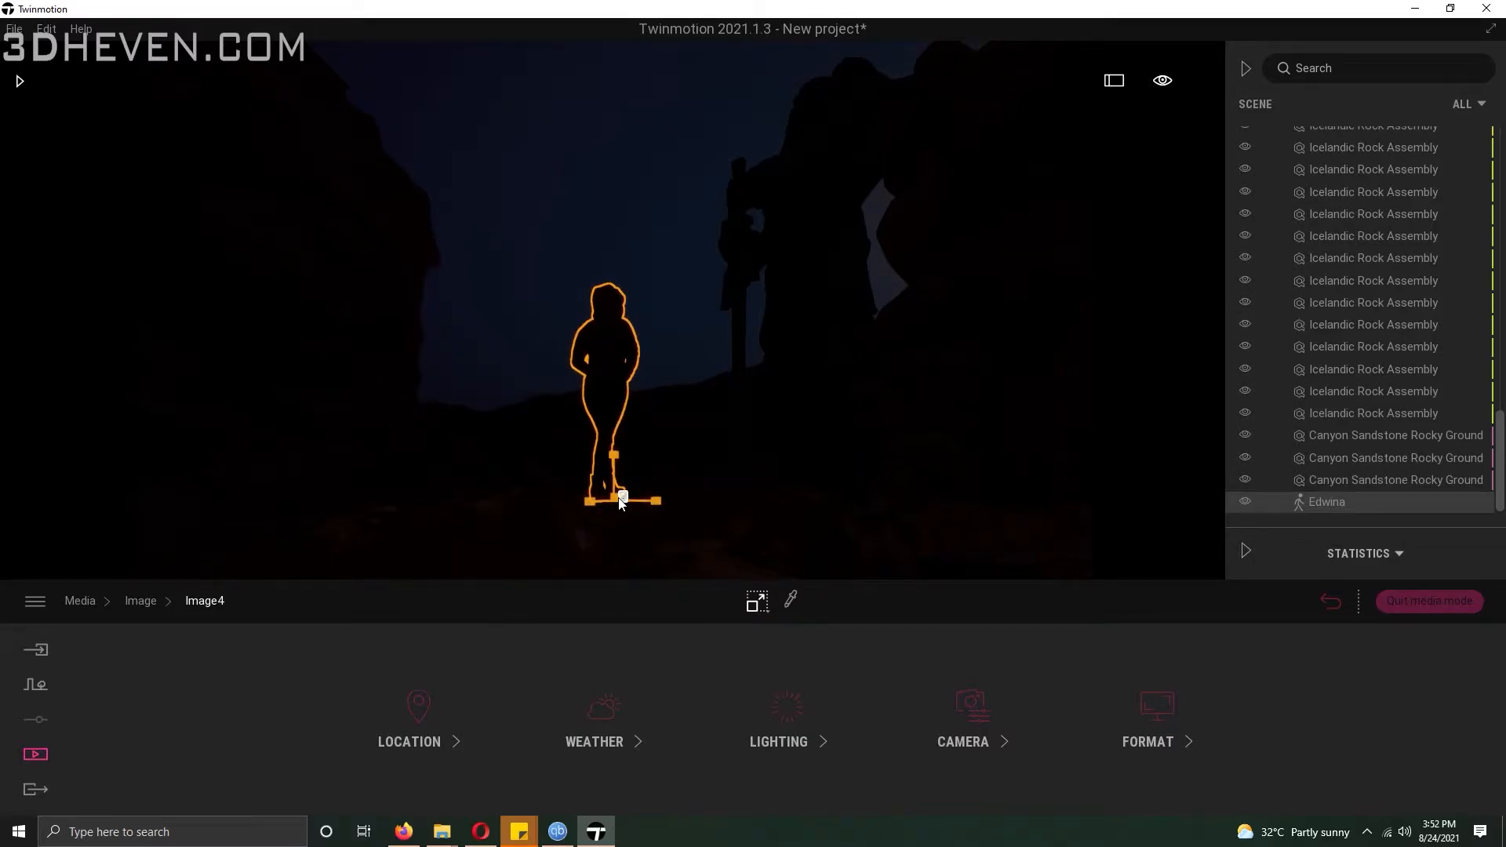
Exit media mode, add an IES 11 light at the statue, raise it above the statue's head and give it 100 m attenuation
left_click(1428, 609)
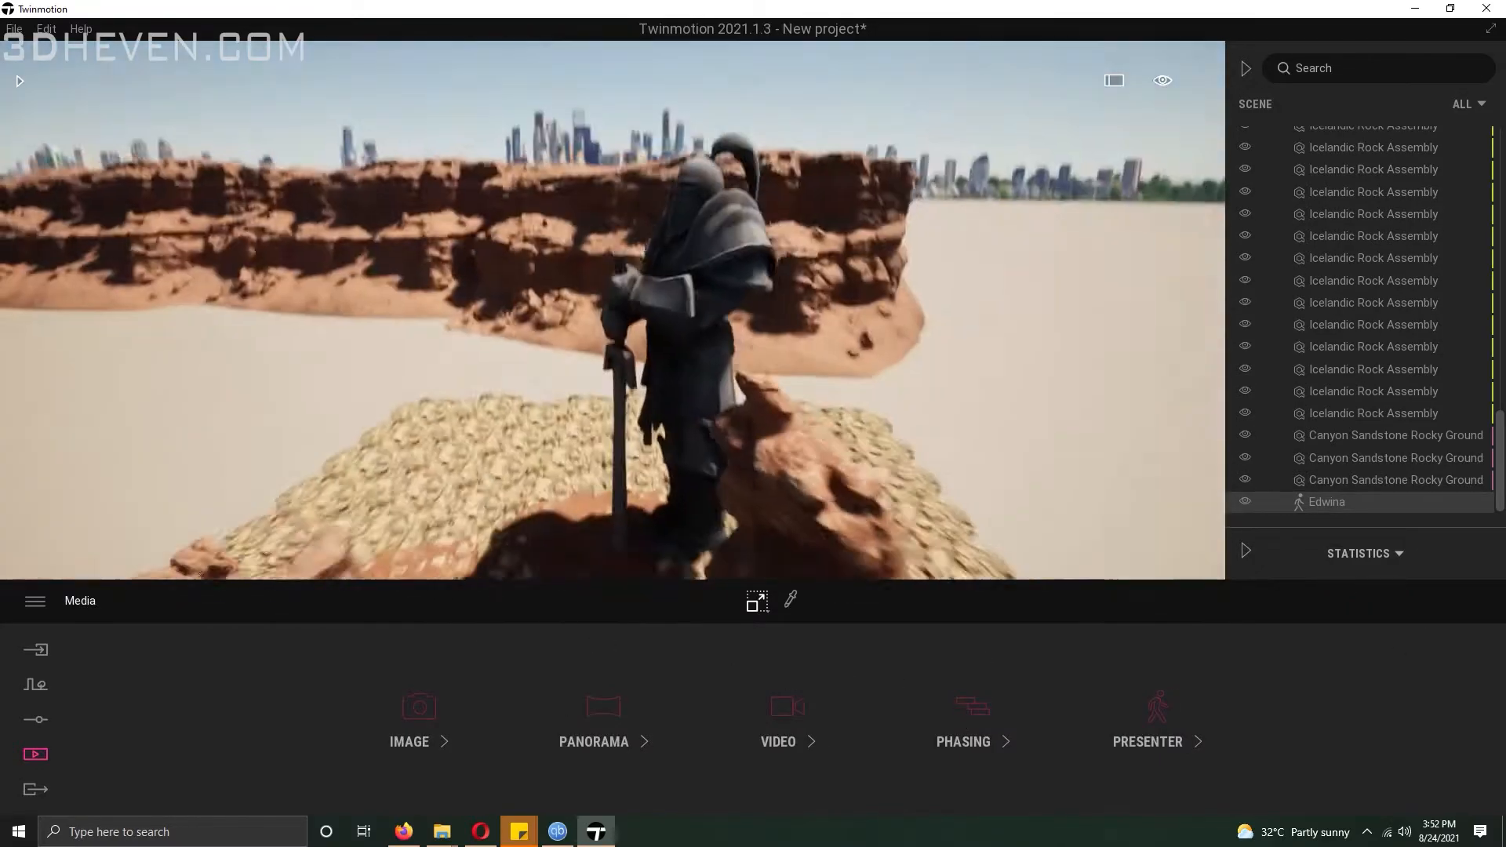
left_click(20, 81)
left_click(549, 205)
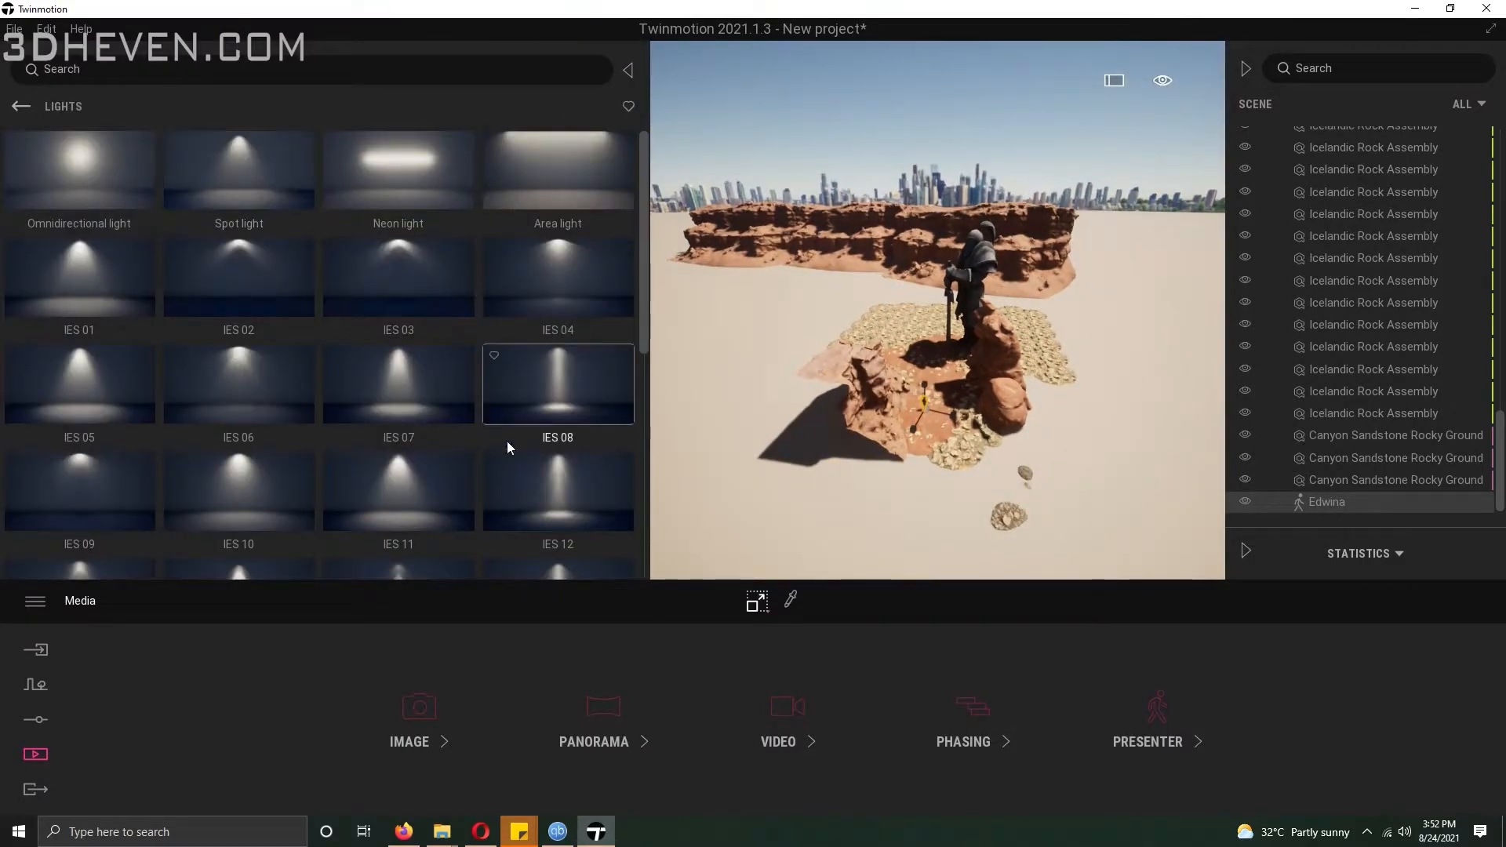
left_click_drag(858, 492, 883, 422)
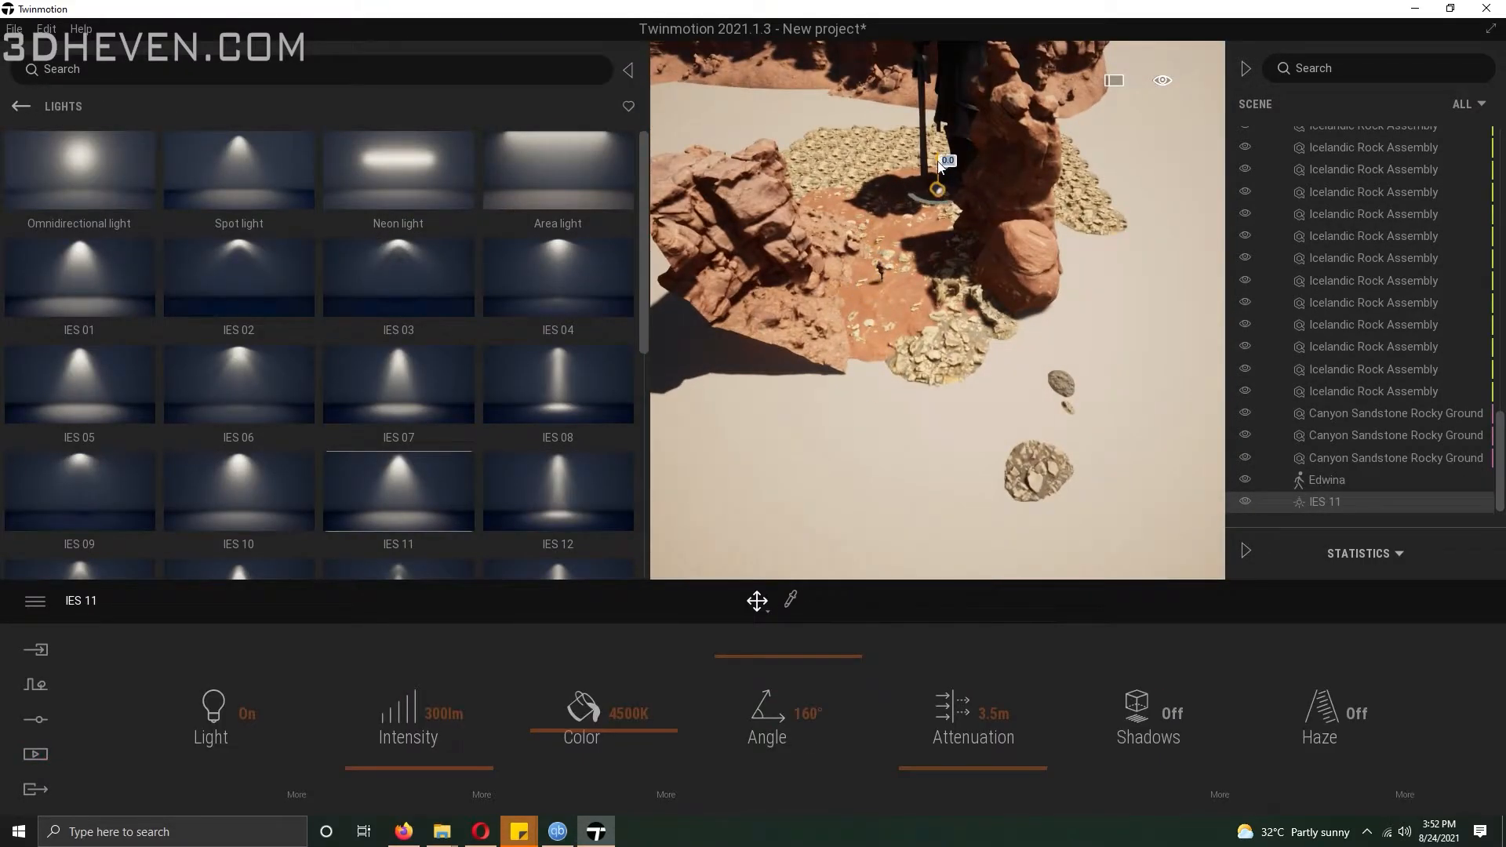
left_click_drag(938, 163, 937, 56)
right_click_drag(938, 57, 955, 222)
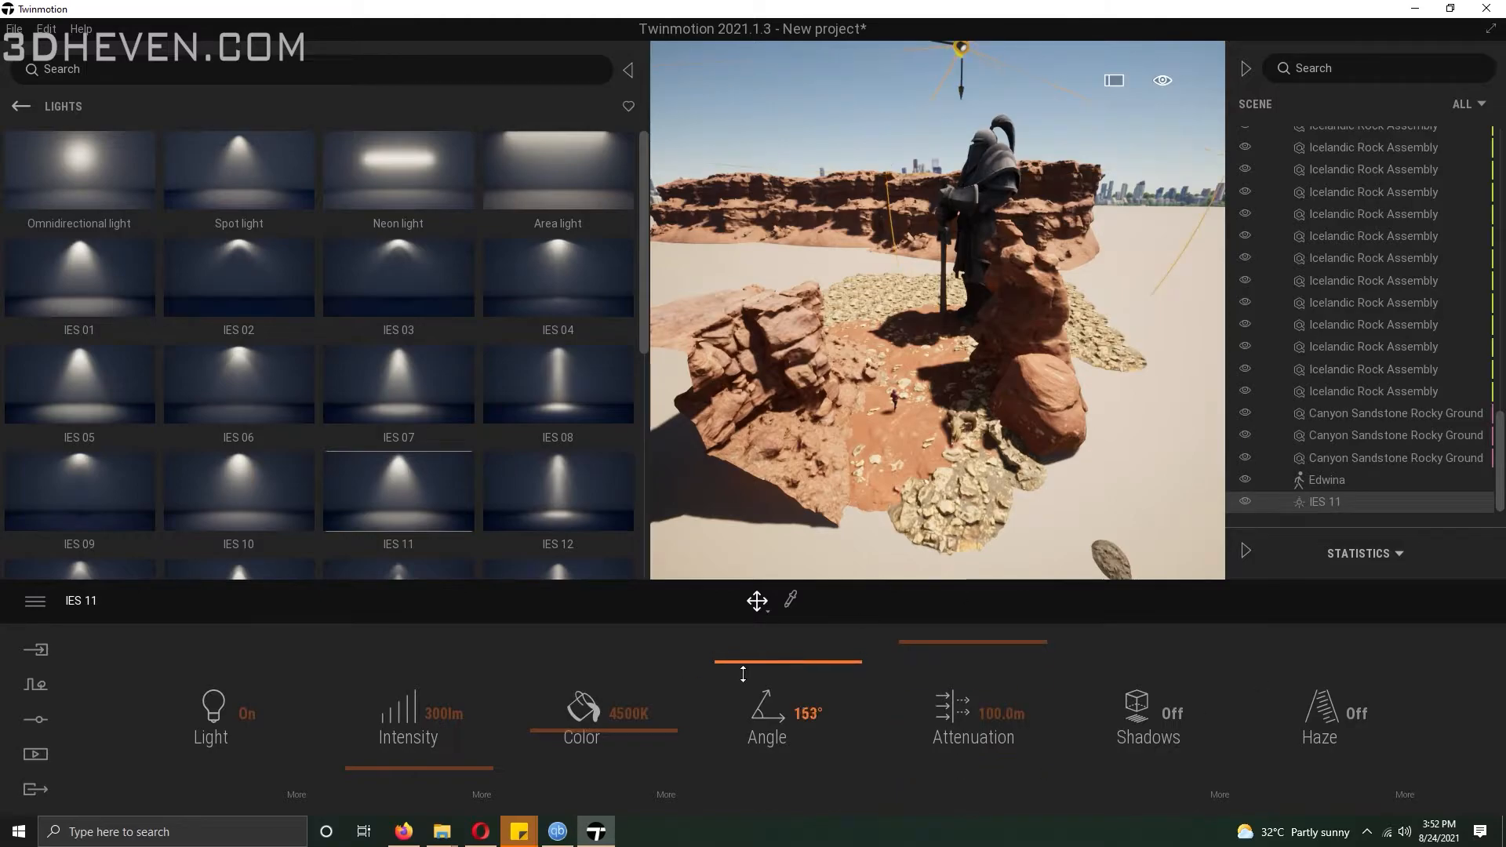
Return to the Image4 view, narrow the IES 11 light's angle to 86° and turn on its shadows
left_click(35, 754)
left_click(407, 737)
left_click(630, 672)
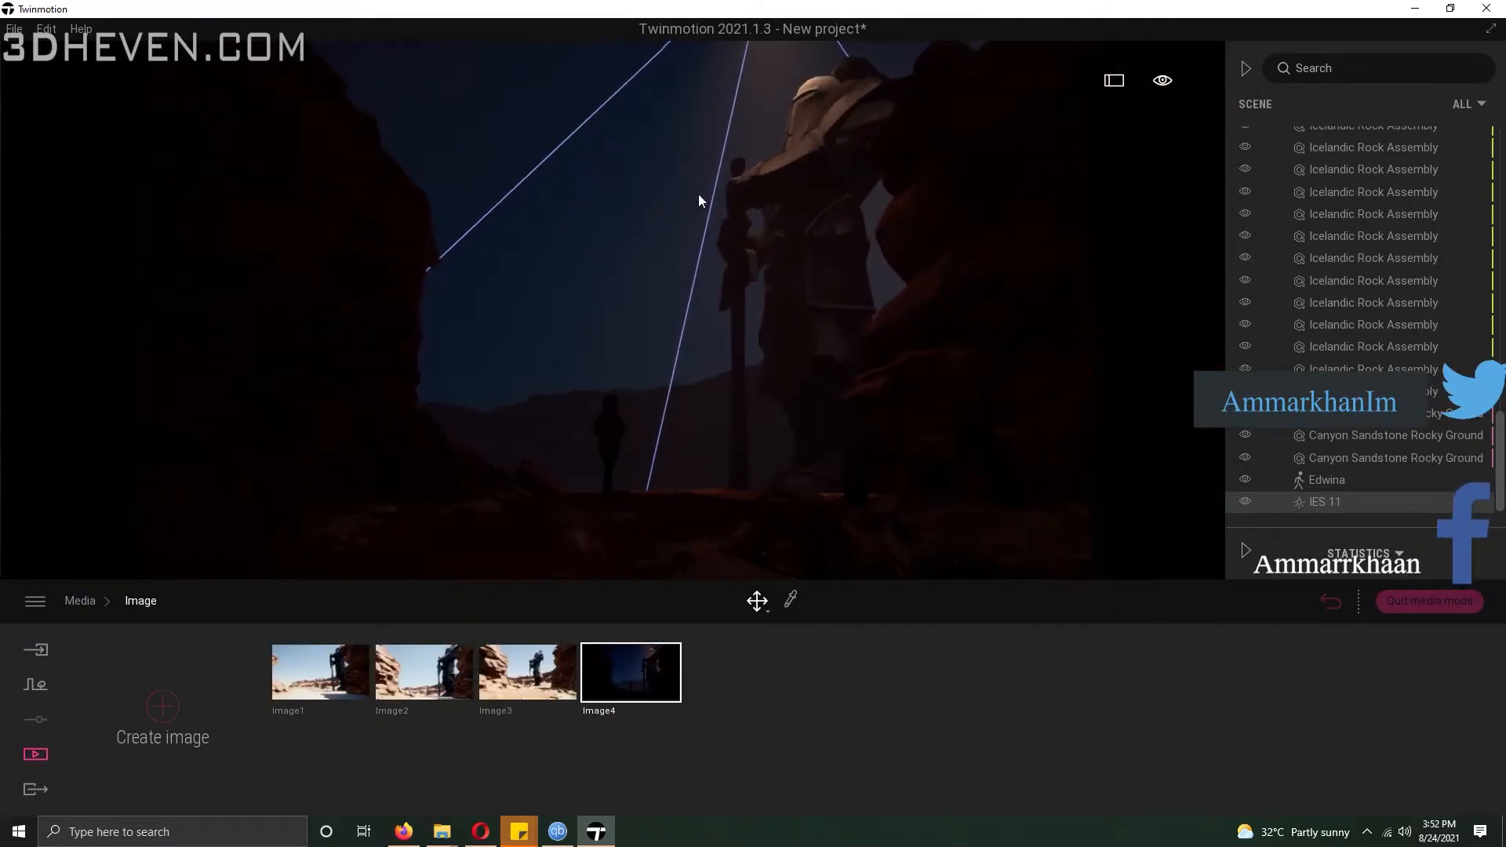
left_click(665, 712)
left_click(1325, 510)
left_click(1178, 717)
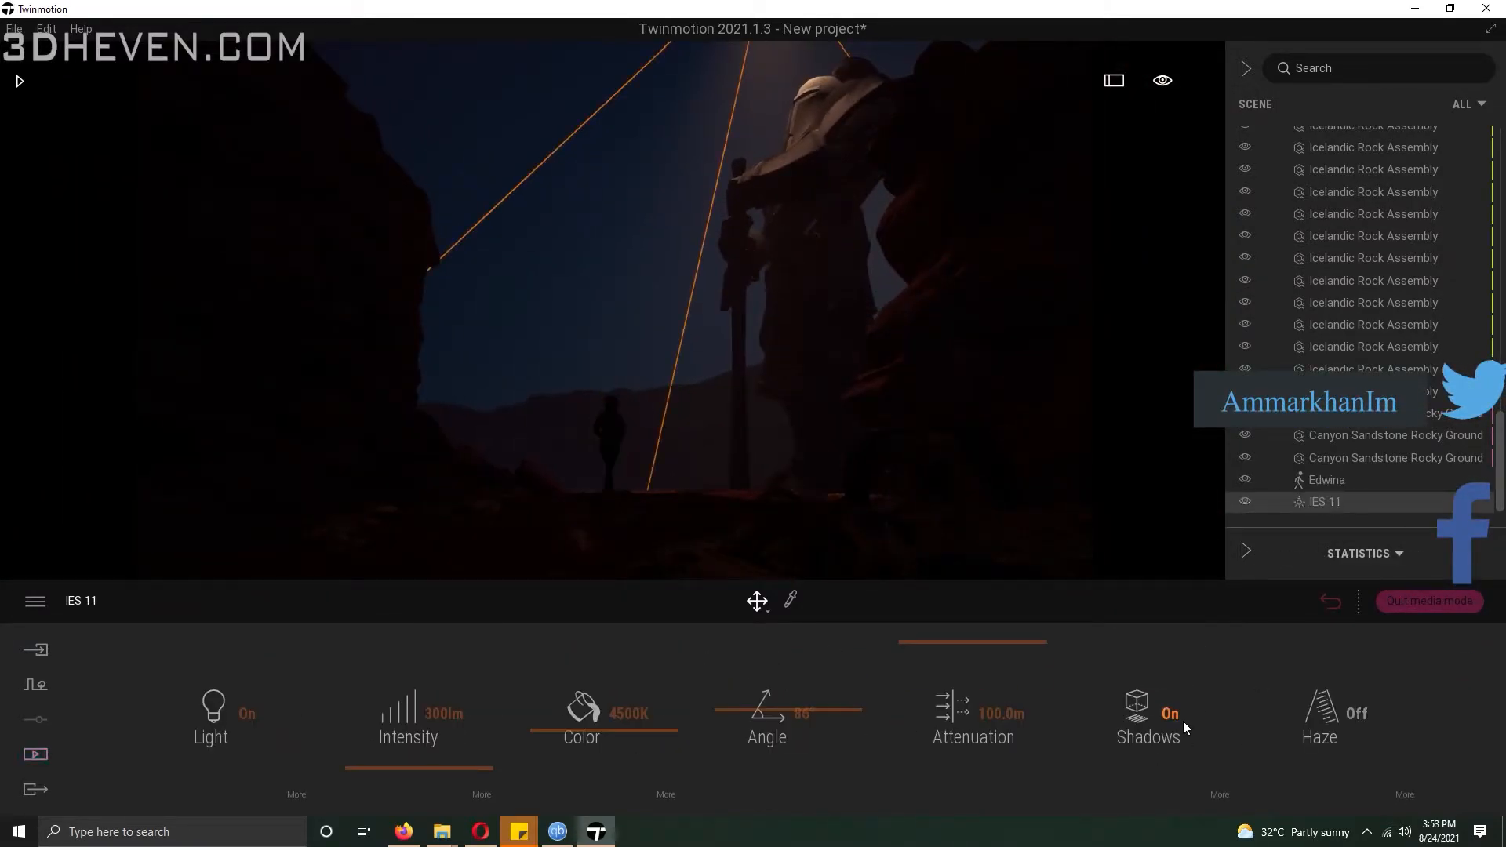
left_click(1209, 794)
left_click(763, 710)
Turn on the light's haze with 4.5% intensity, 3% speed and 14% tiling, and set the light intensity to 811 lm
left_click(86, 602)
left_click(1338, 714)
left_click(1393, 794)
left_click_drag(594, 770, 595, 769)
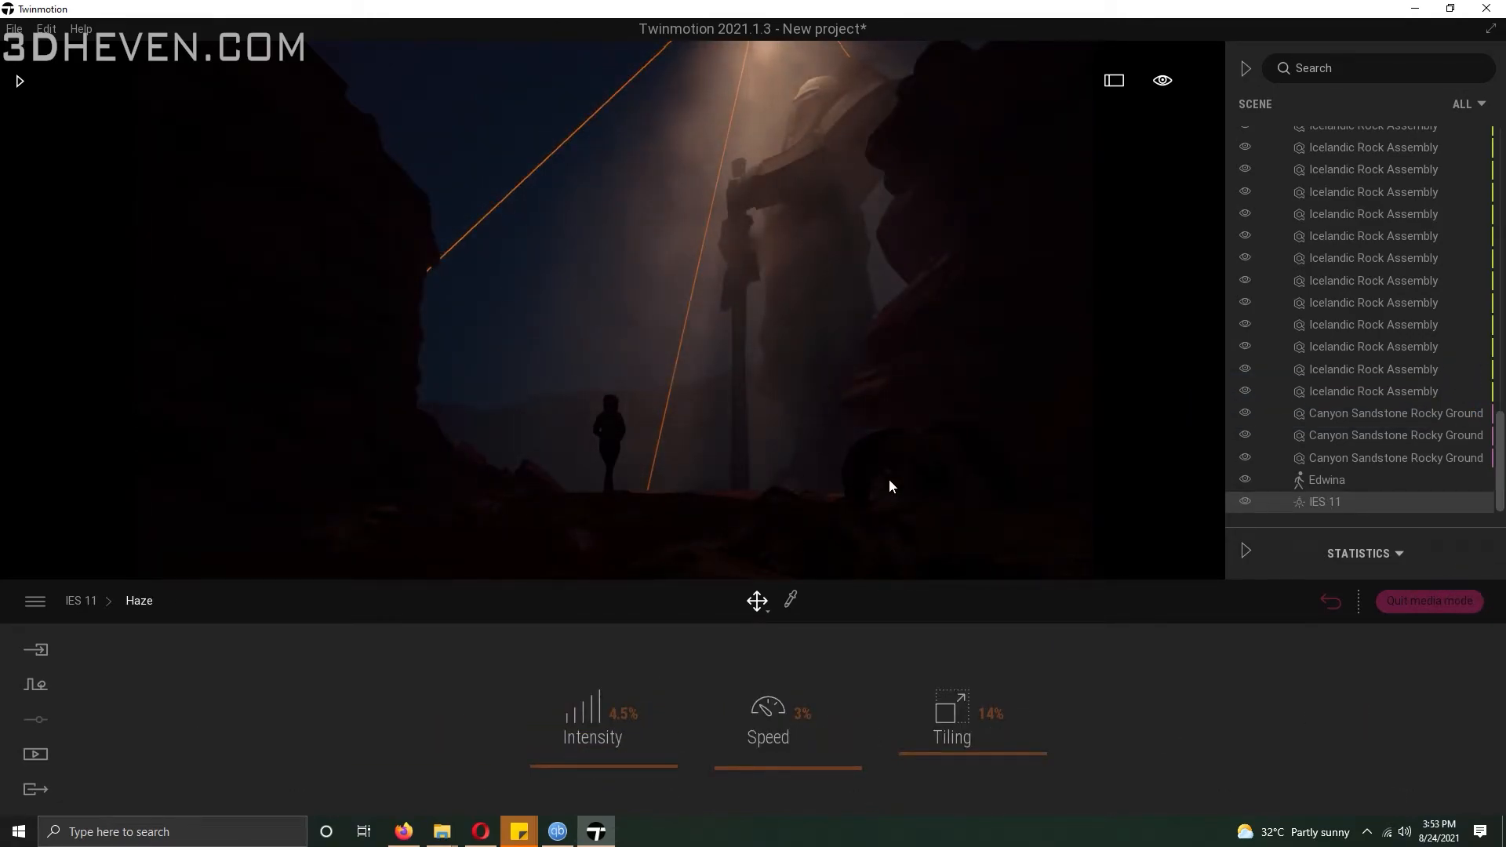
left_click(81, 601)
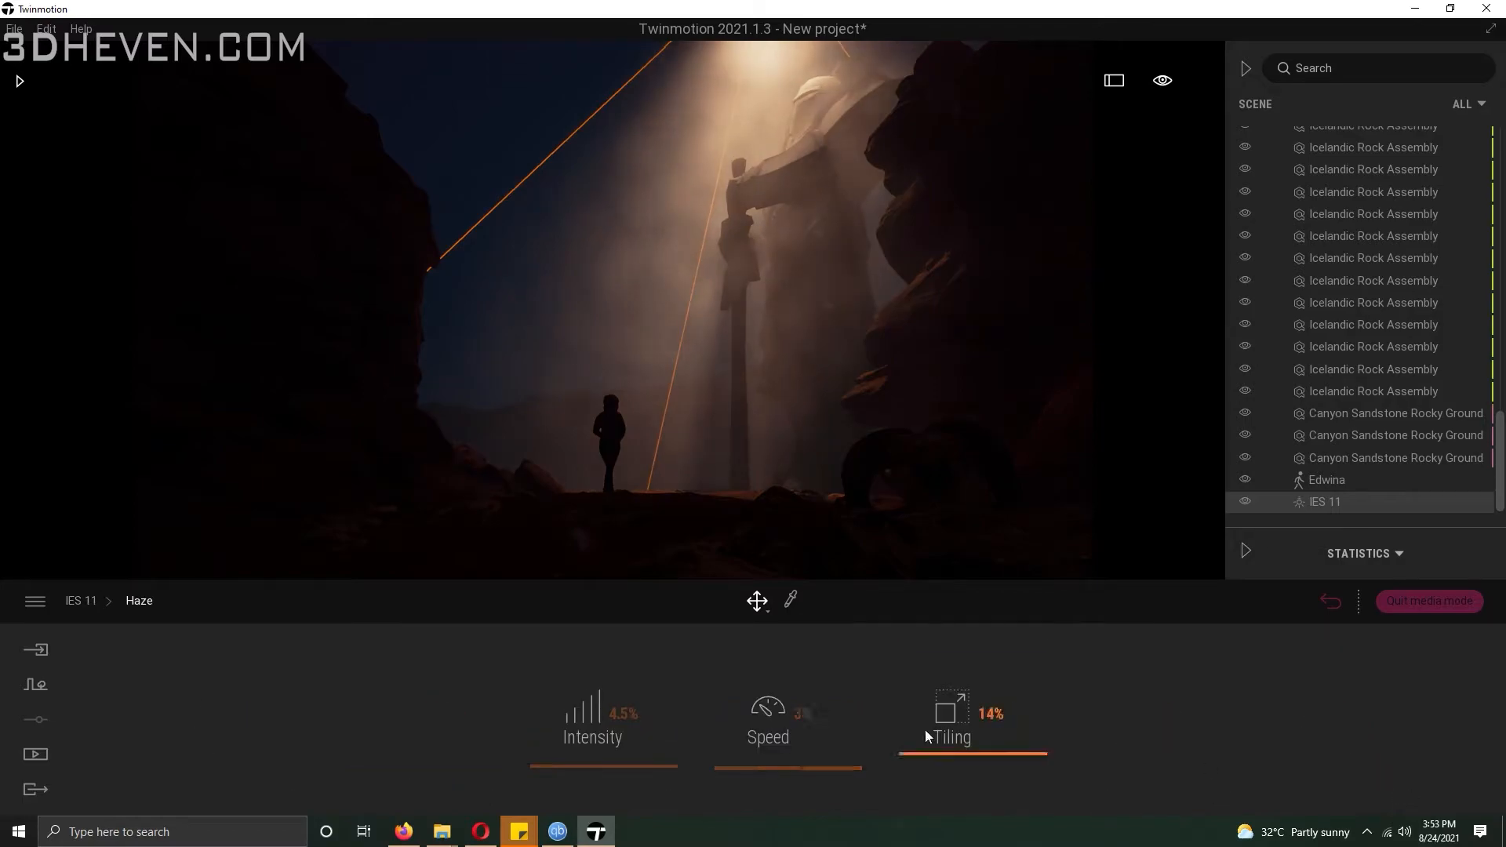
left_click_drag(632, 766, 632, 771)
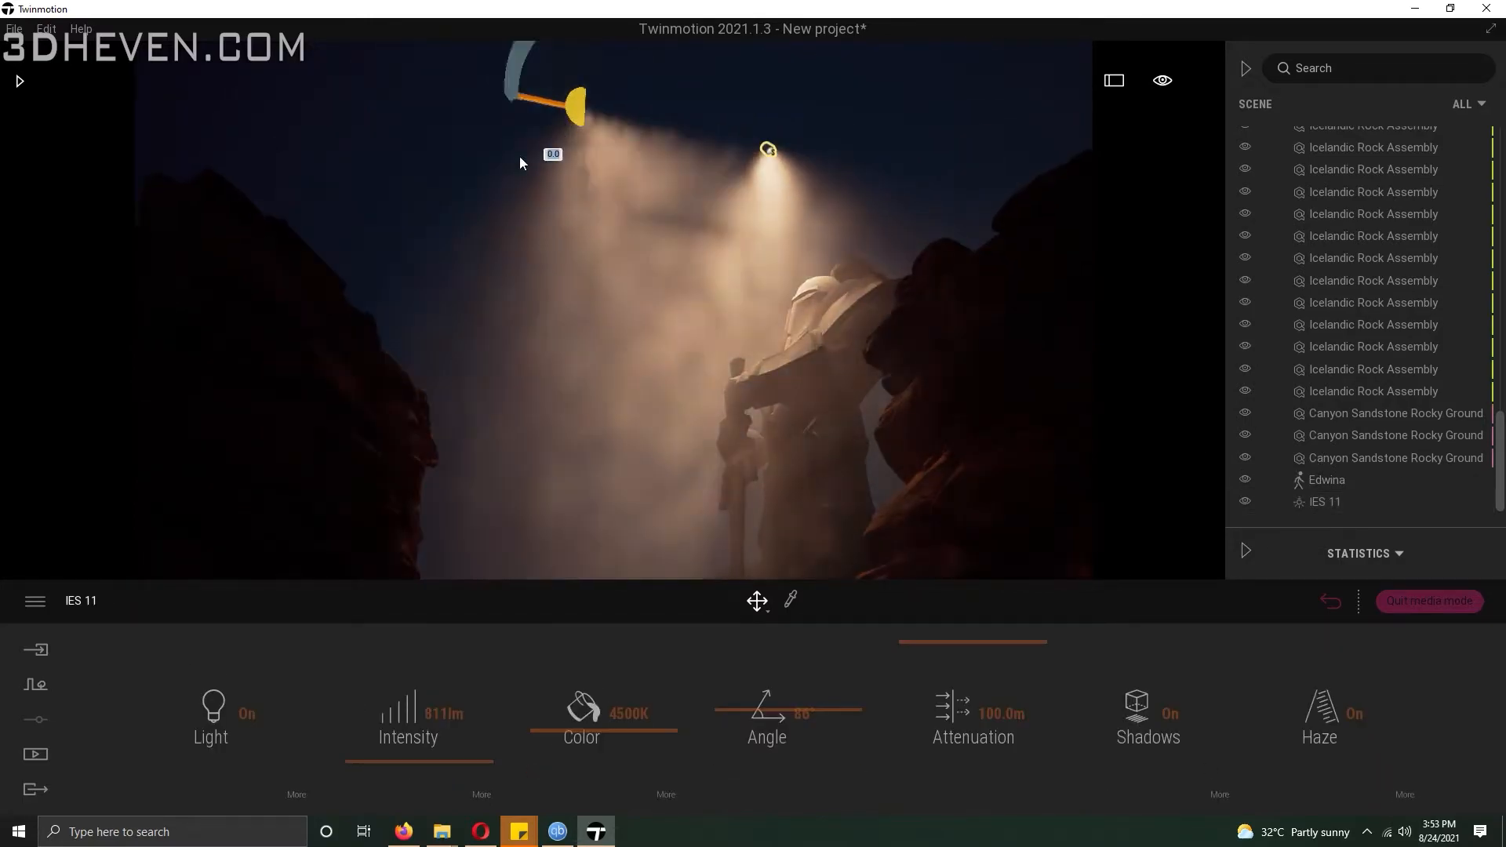
Place a copy of the IES 11 light above the opposite cliff, rotate it toward the statue and check it in Image4
left_click(715, 512)
left_click(757, 601)
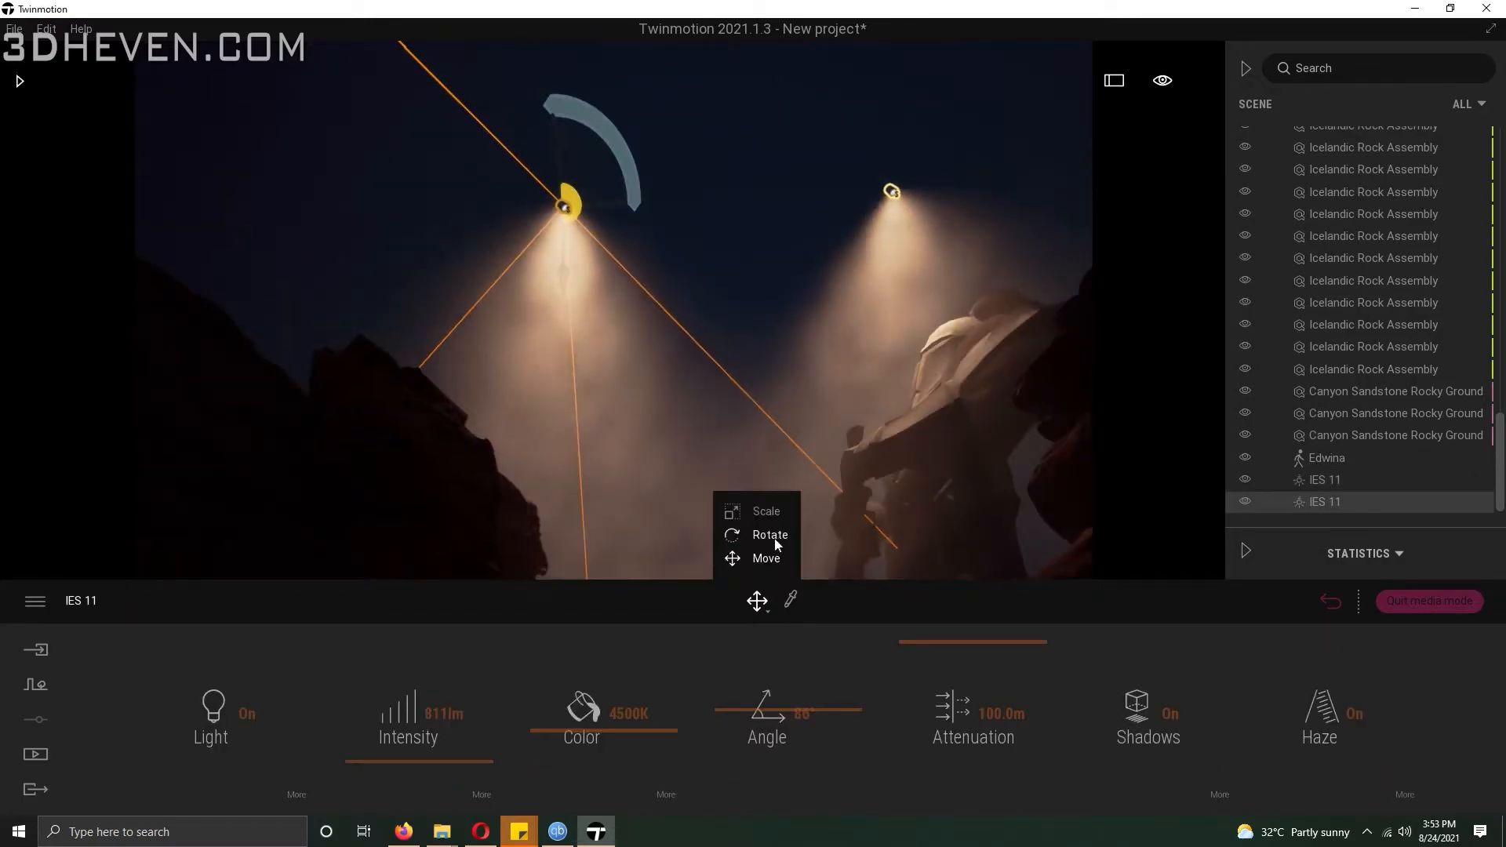
left_click(765, 532)
left_click_drag(651, 262, 617, 469)
right_click_drag(617, 469, 691, 502)
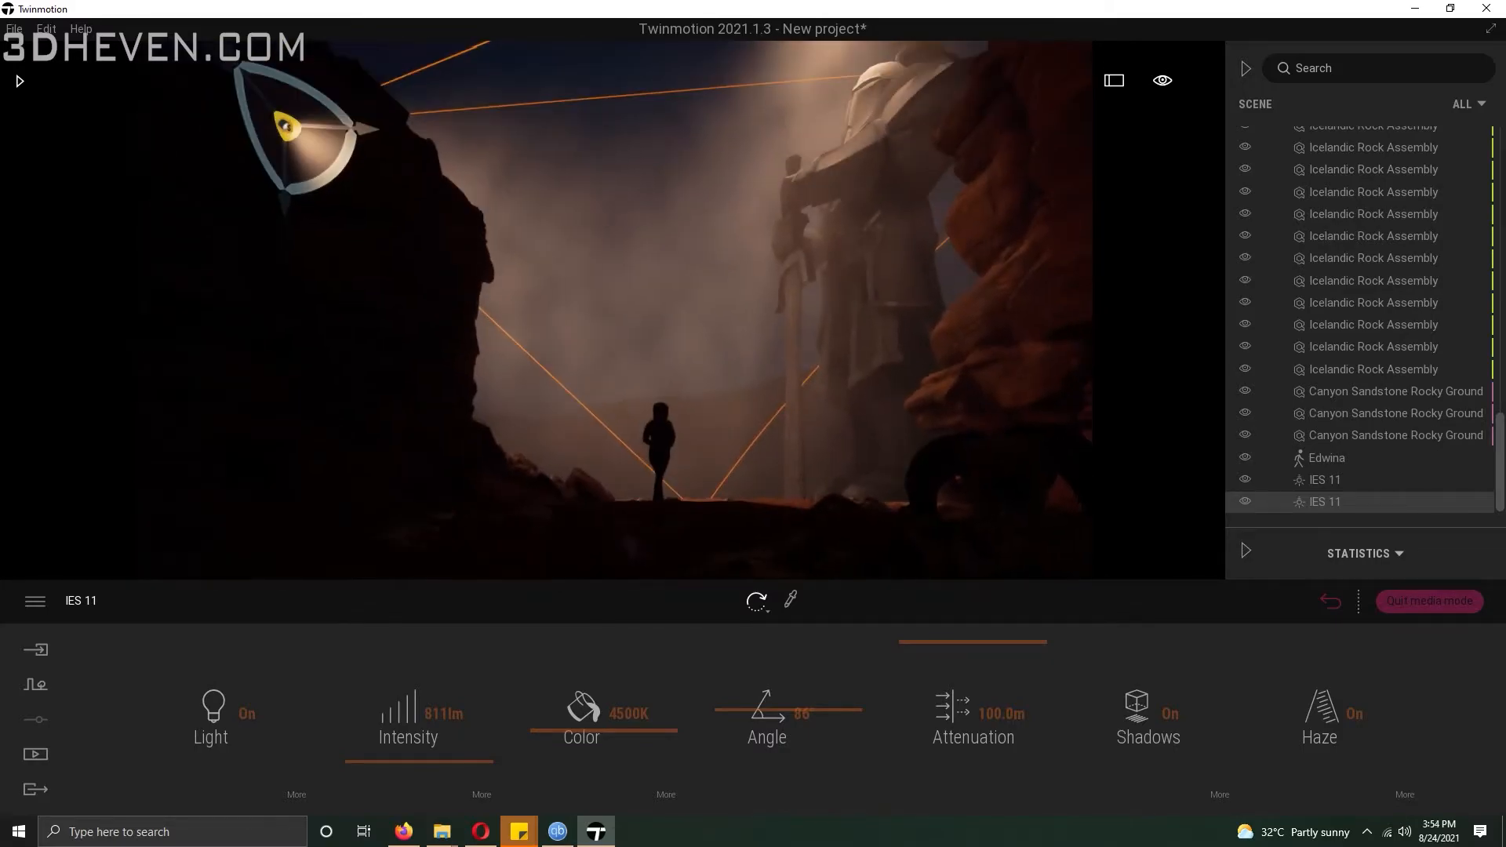
left_click(593, 520)
left_click(622, 679)
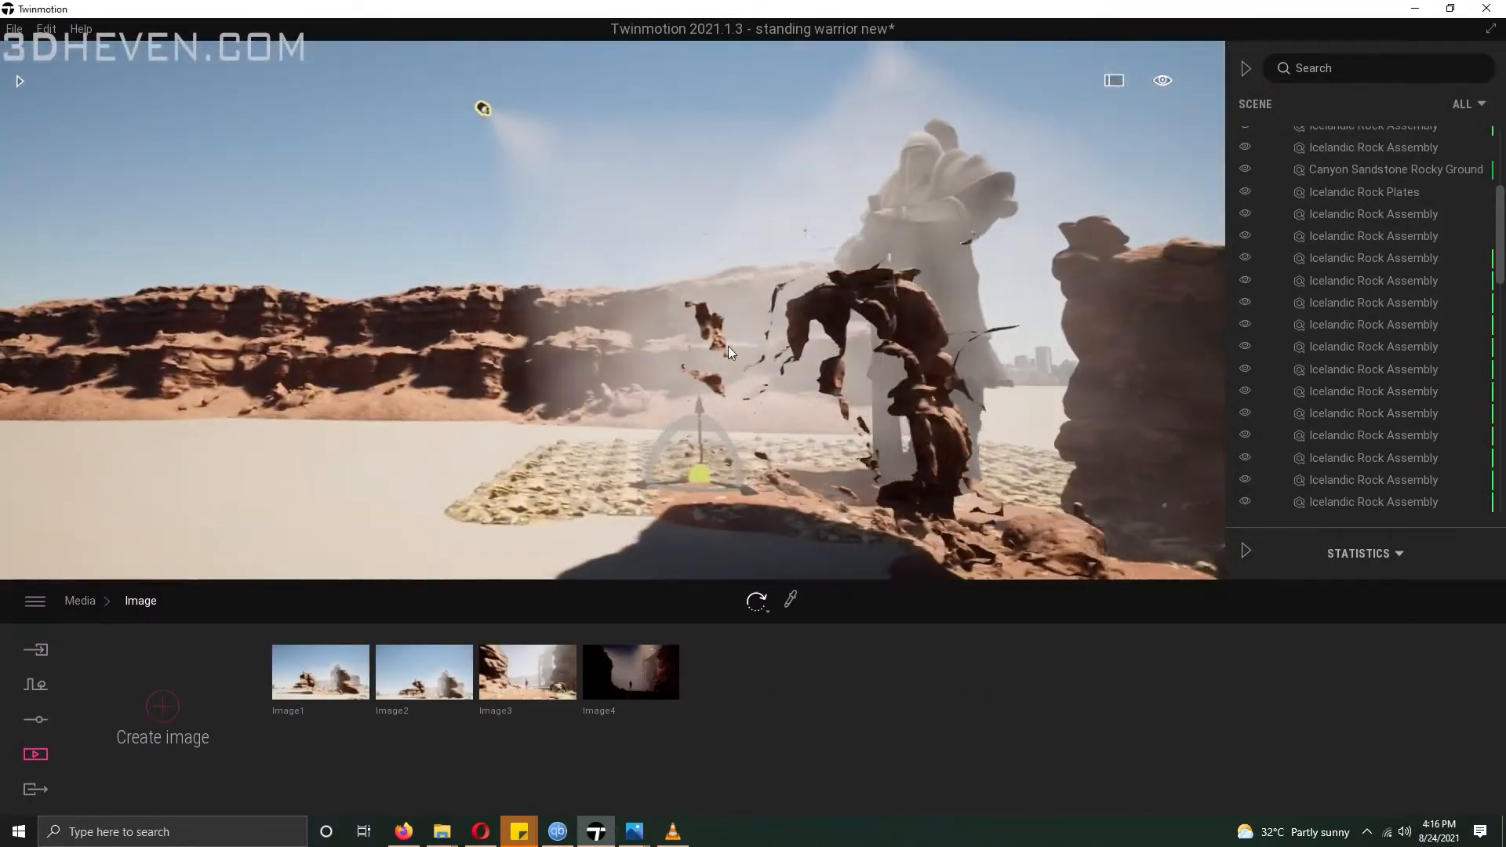
Copy the IES 11 light over the opposite cliff straight down to ground level
left_click(491, 118)
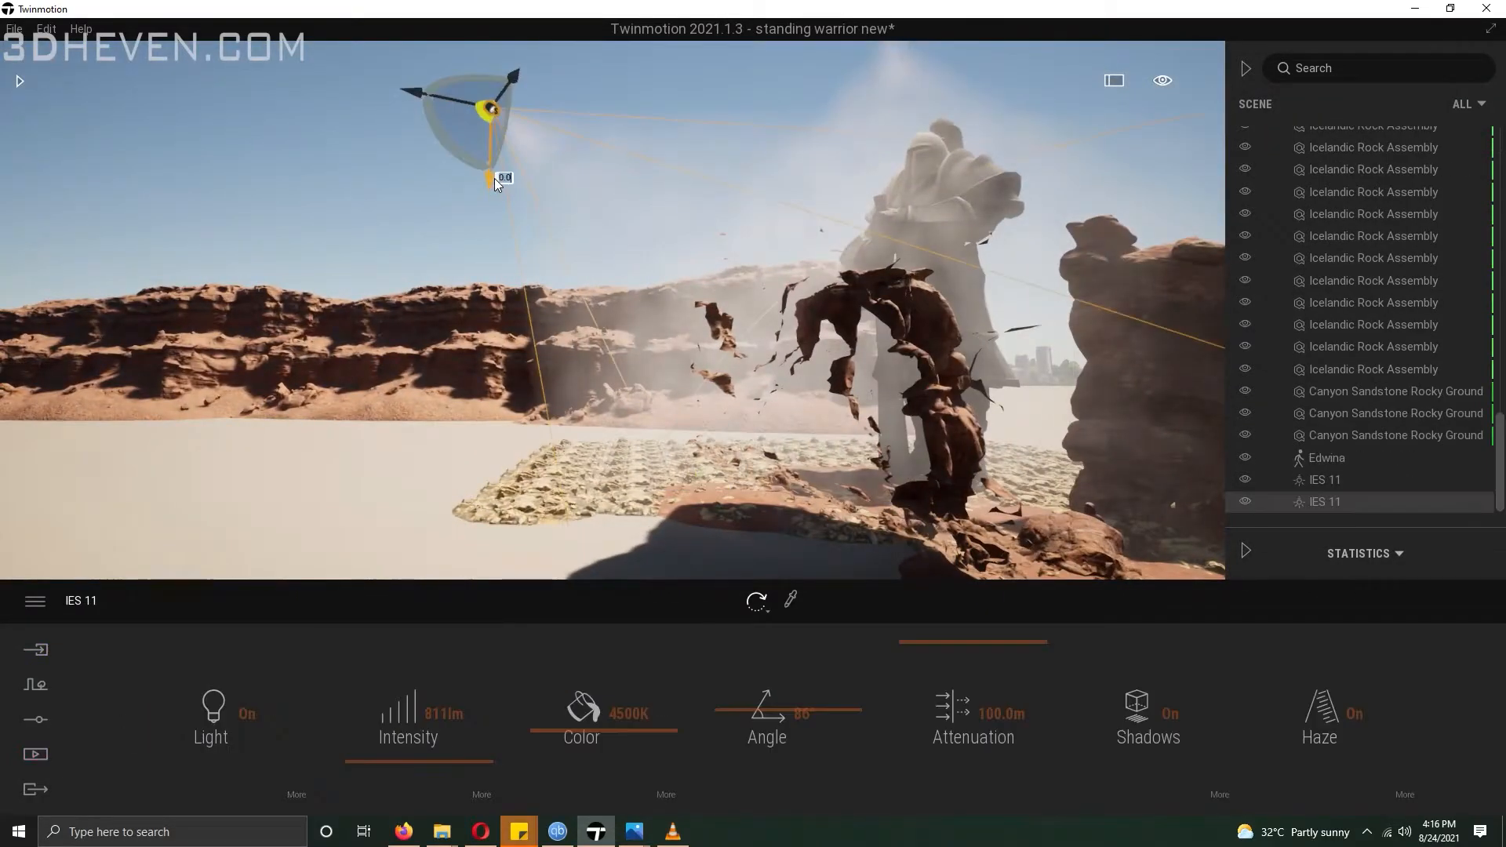
left_click_drag(494, 177, 476, 551, "shift")
left_click(704, 514)
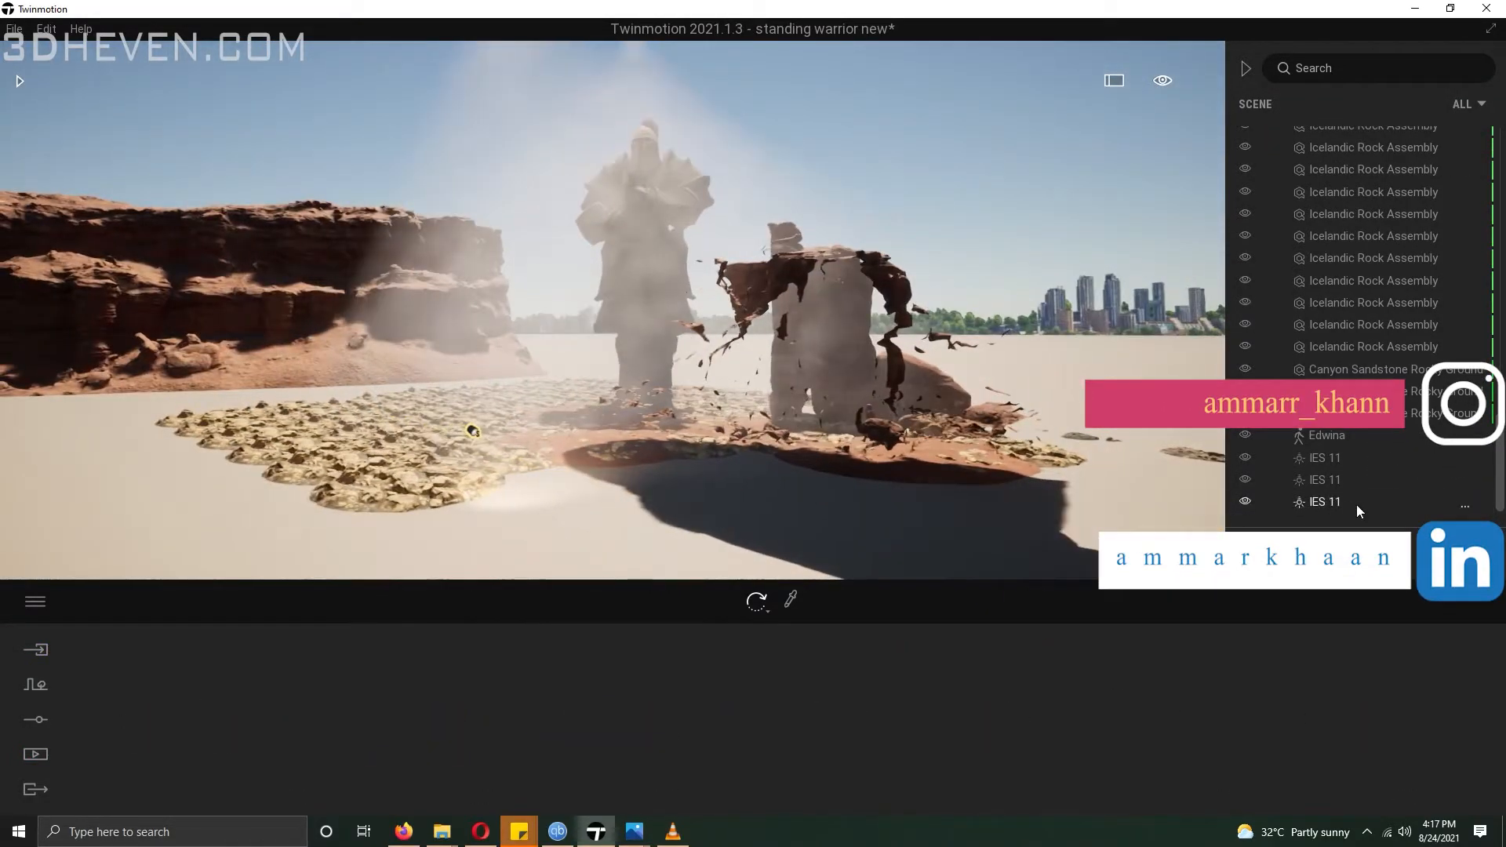
Replace the ground-level IES 11 light with a Spot light
right_click(1344, 503)
left_click(1387, 247)
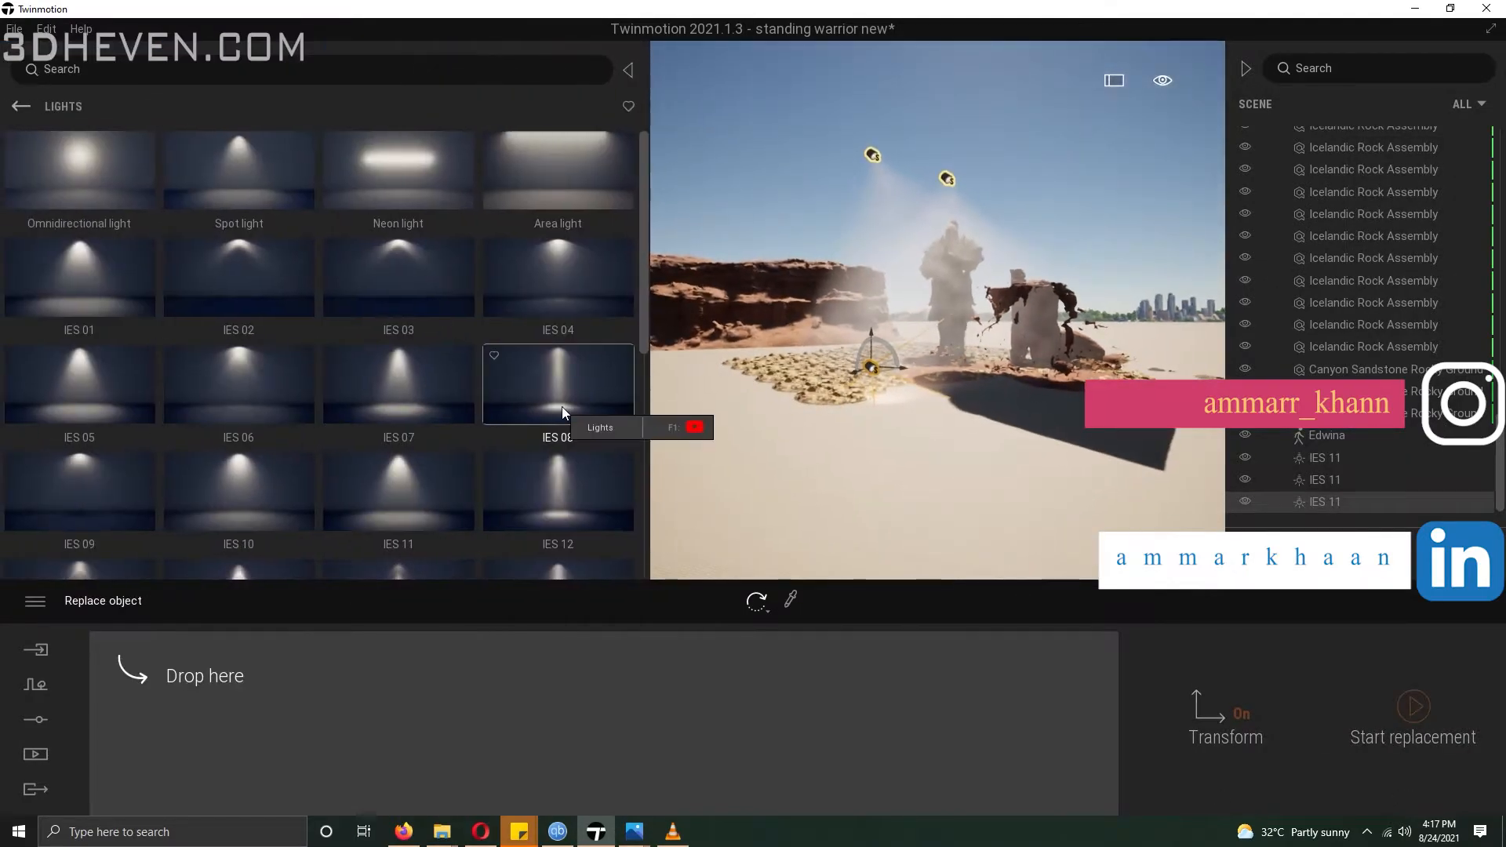
left_click_drag(237, 179, 197, 684)
left_click(1412, 711)
Replace the two remaining overhead IES 11 lights with Spot lights
right_click(1336, 482)
left_click(1326, 460, "ctrl")
right_click(1319, 464)
left_click(1366, 353)
left_click_drag(235, 182, 198, 674)
left_click(1412, 711)
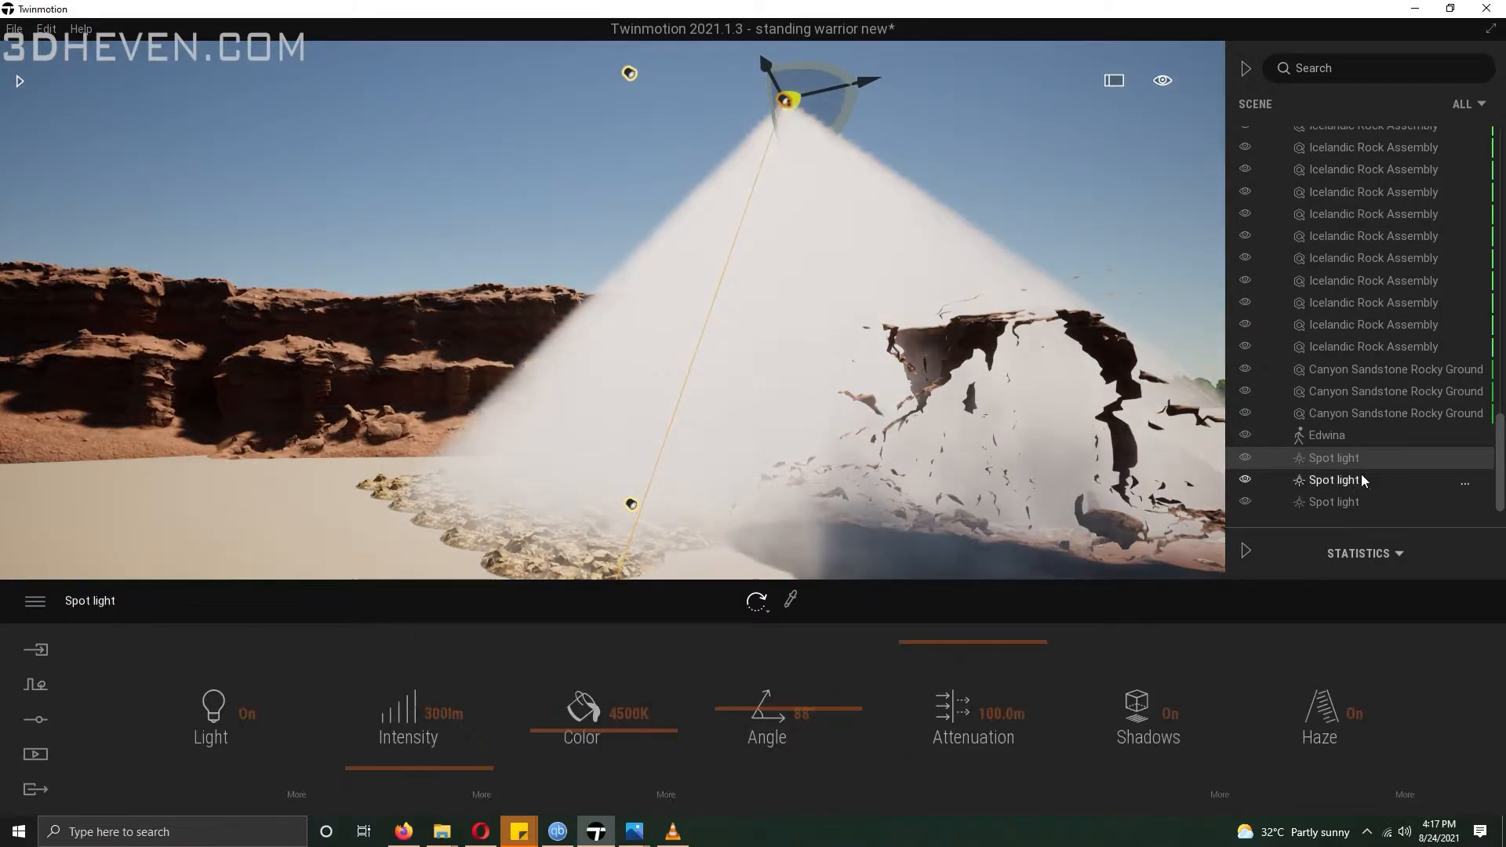
Lower the haze intensity of the three Spot lights, bringing it to 2.7% on the ground-level light
left_click(1333, 479)
left_click(89, 601)
left_click(1325, 715)
left_click(1403, 800)
left_click_drag(572, 733, 590, 781)
left_click(1334, 459)
left_click(1403, 800)
left_click(632, 505)
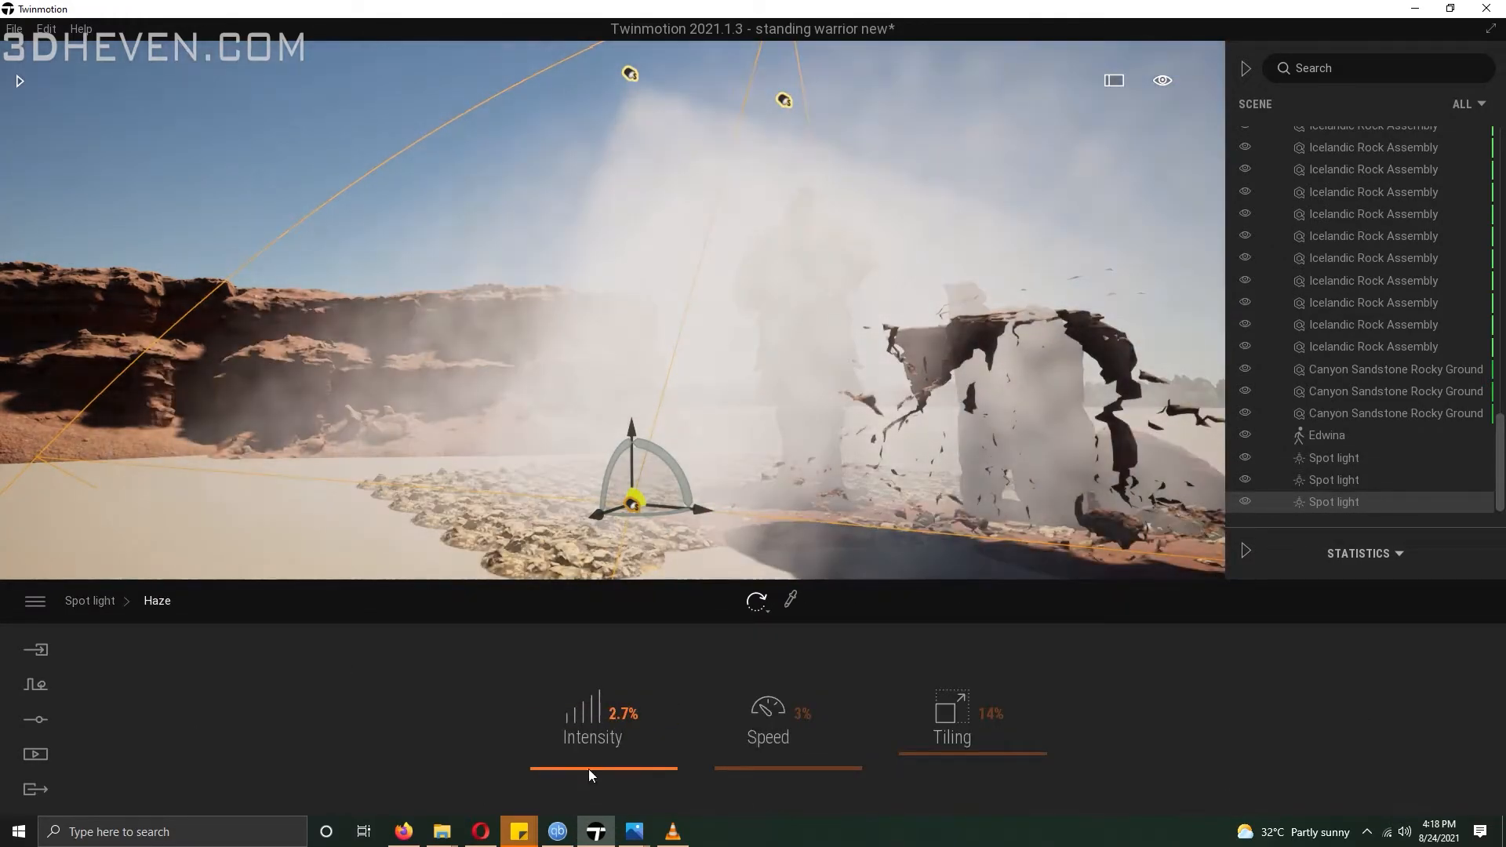
Brighten the Spot lights while viewing Image4, setting the ground-level one to 7810 lm with a 180° angle
left_click(35, 754)
left_click(631, 672)
left_click(39, 754)
left_click(420, 738)
left_click(666, 712)
left_click(604, 738)
mouse_move(878, 643)
left_mouse_down()
mouse_move(878, 670)
mouse_move(878, 640)
left_mouse_up()
left_click(1331, 460)
left_click_drag(440, 770, 430, 680)
left_click(1327, 482)
left_click(1331, 506)
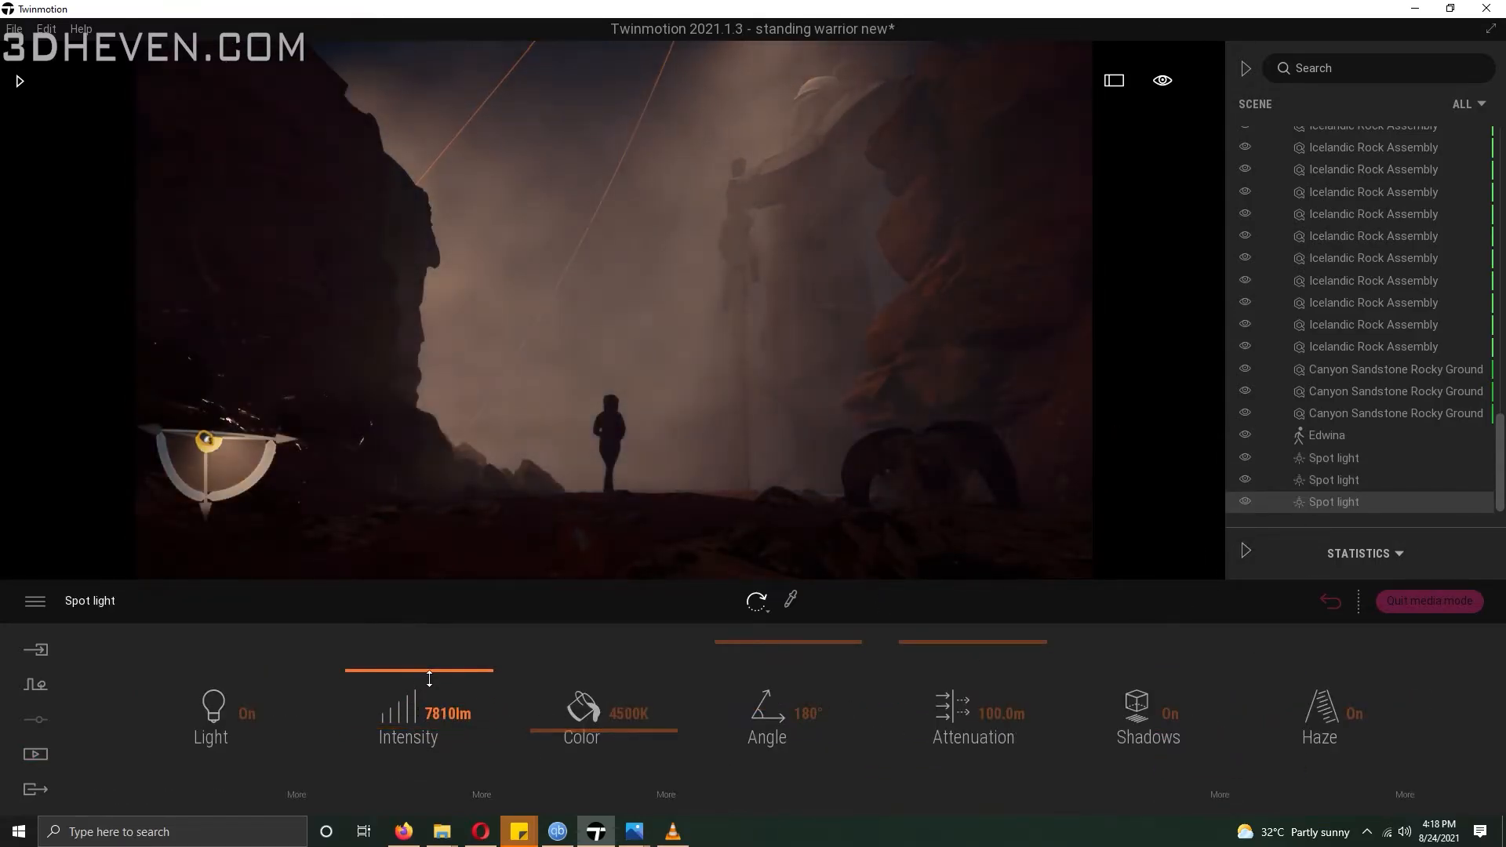
Leave media mode and paint TallGrass 04 on the canyon ground with a 26.2 m brush
right_click_drag(892, 463, 840, 525)
left_click(36, 754)
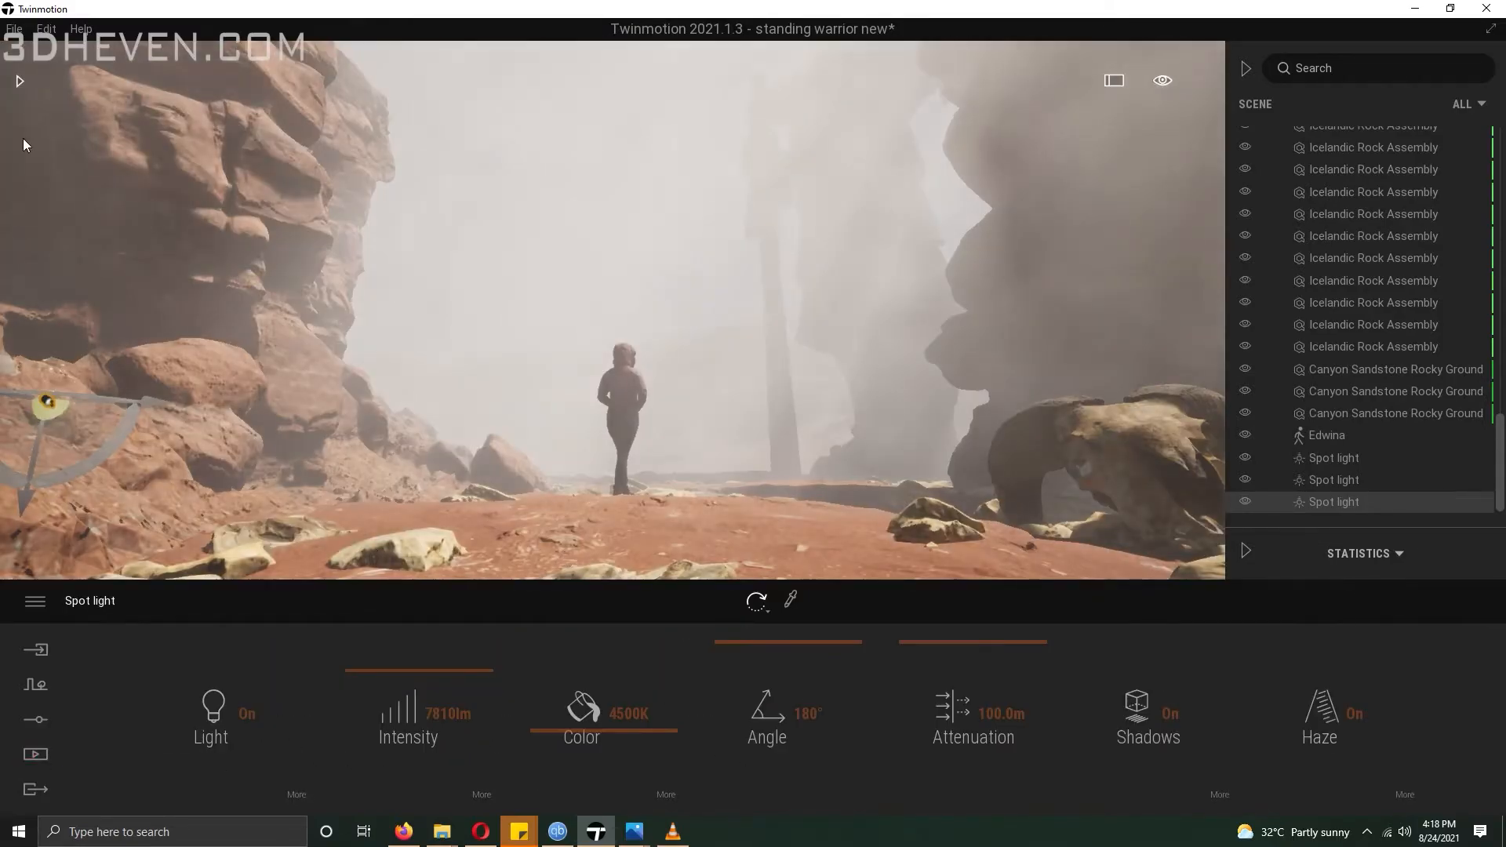
left_click(19, 81)
left_click(242, 194)
left_click(35, 684)
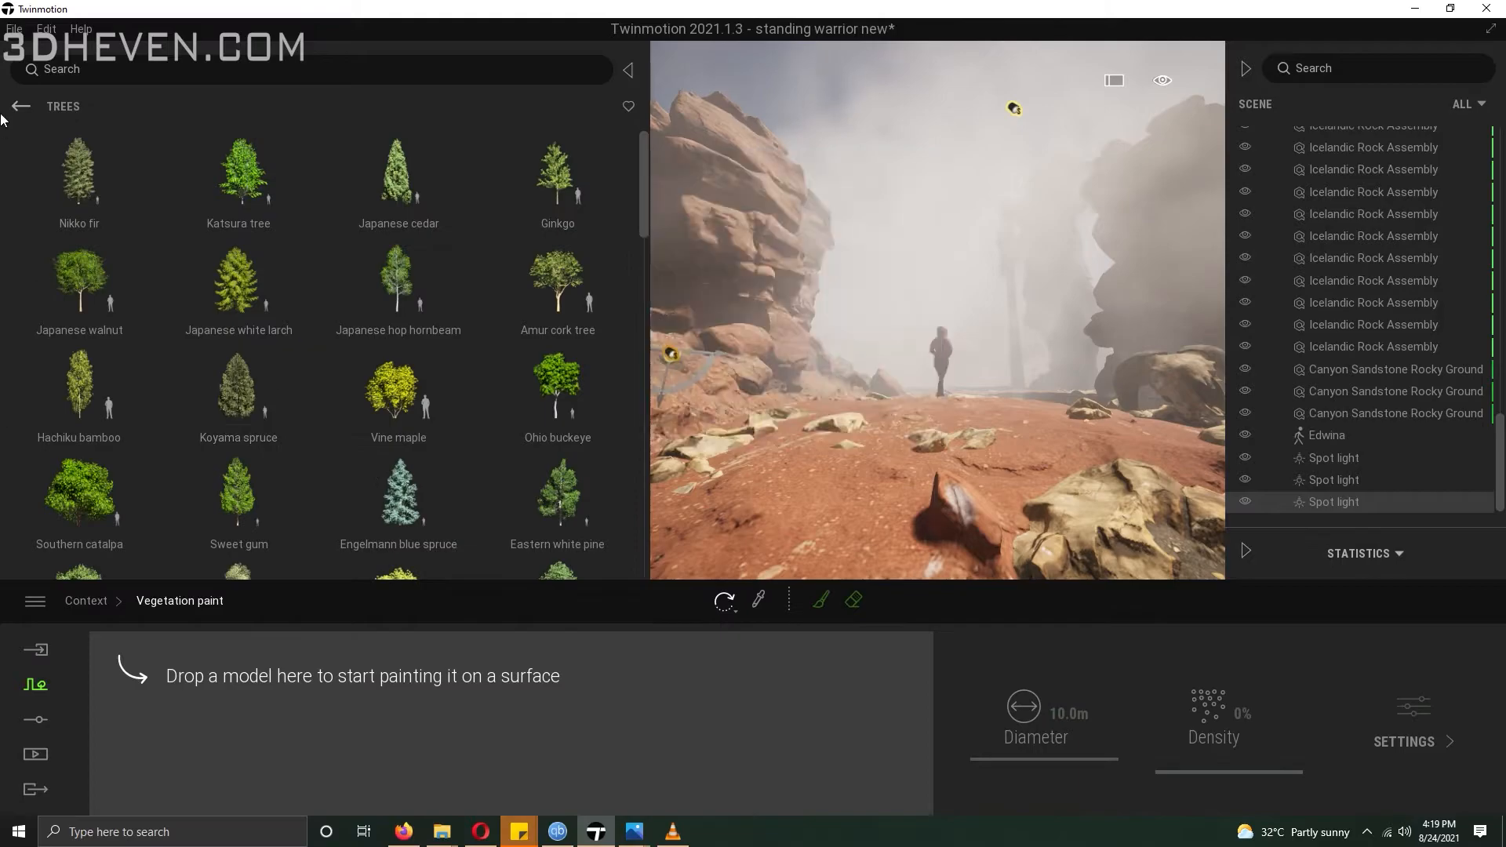
left_click(20, 106)
left_click(568, 196)
scroll(470, 344, "down", 5)
mouse_move(646, 417)
left_mouse_down()
mouse_move(636, 245)
mouse_move(639, 350)
left_mouse_up()
left_click_drag(386, 449, 502, 690)
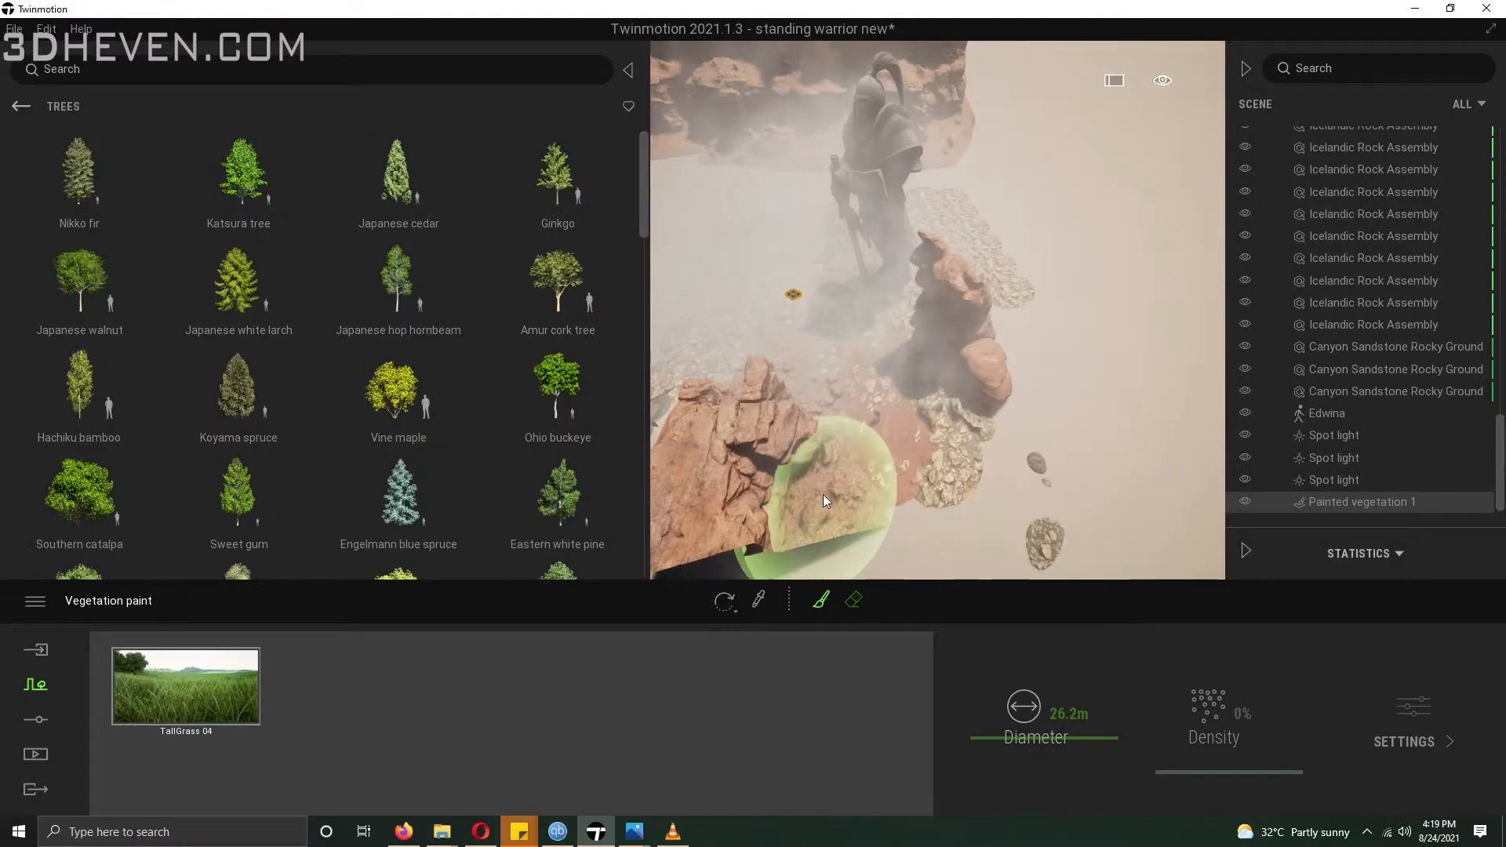
Place Dead tree 1, Dead tree 2 and Dead branches 1 models around the small figure
left_click(21, 108)
left_click(676, 386)
left_click(271, 183)
left_click(23, 109)
left_click(403, 301)
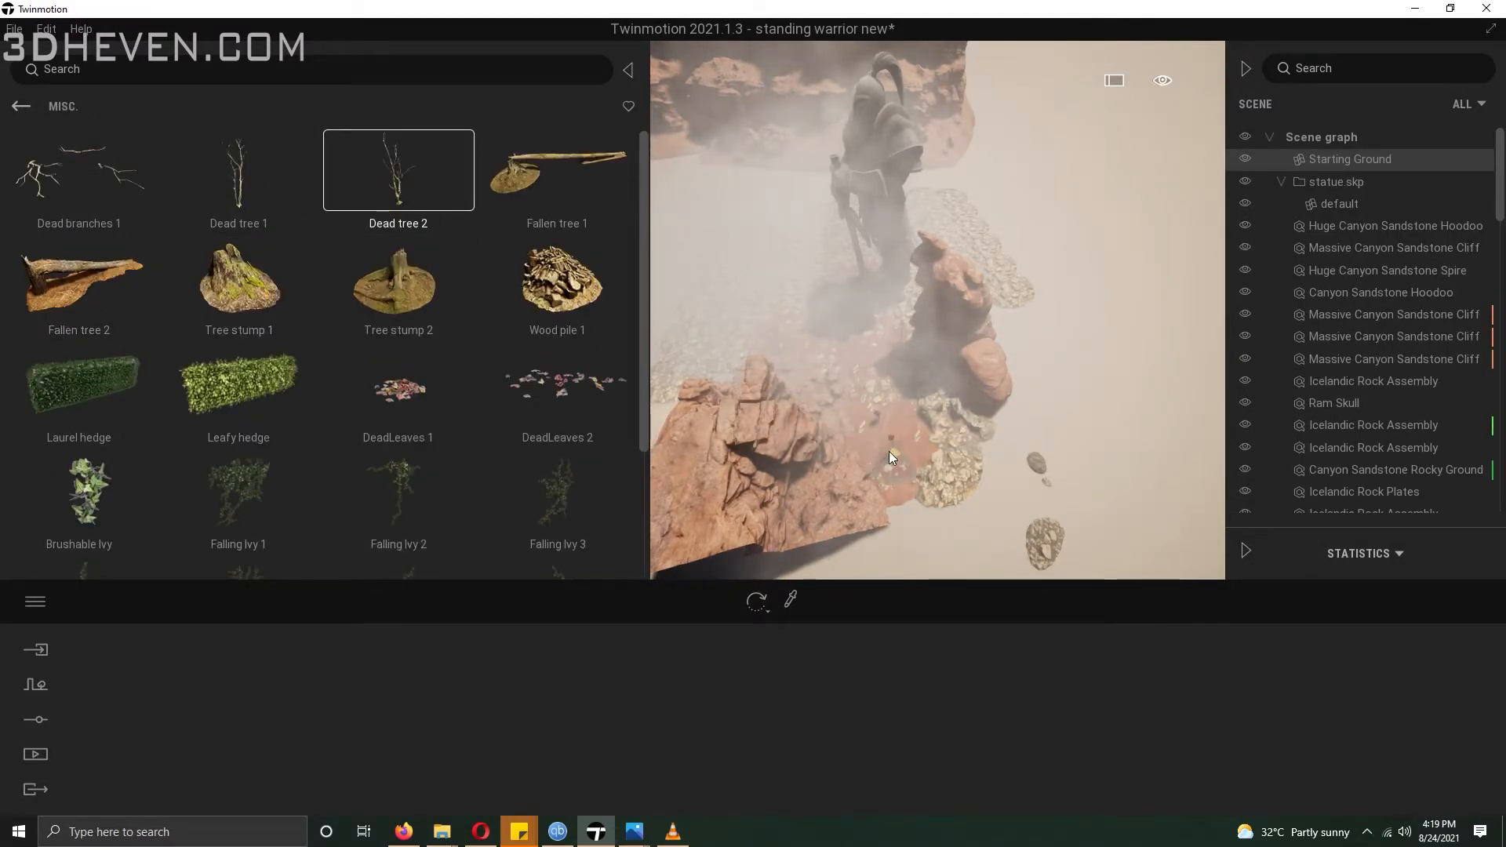
left_click(480, 742)
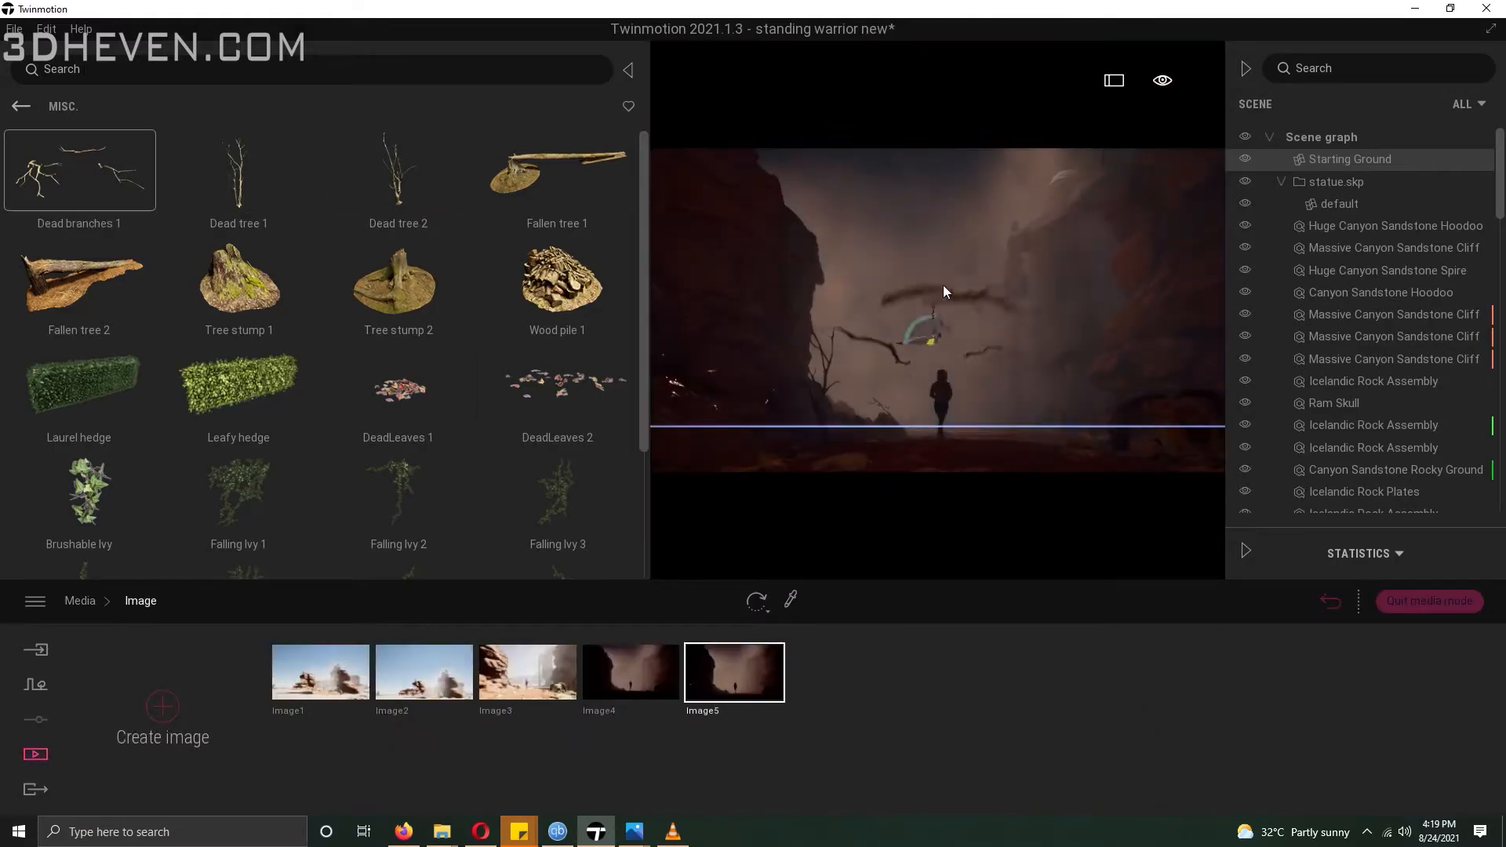
Apply the Beauty 1 colour gradient to Image5 in its camera visual effects
left_click(766, 711)
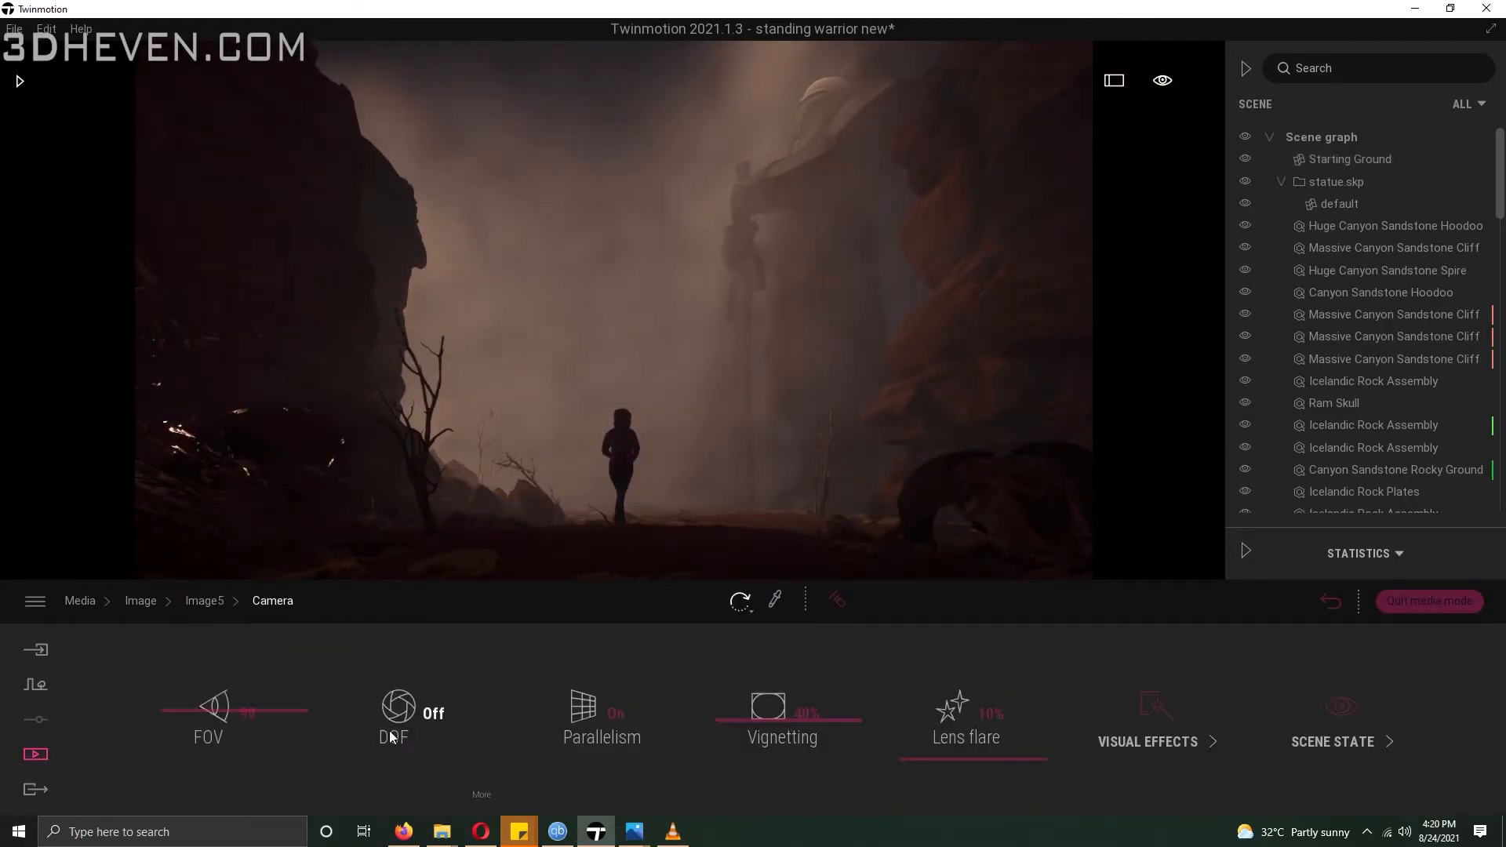
left_click(1148, 741)
left_click(554, 714)
left_click(583, 708)
left_click_drag(822, 503, 822, 526)
left_click(431, 600)
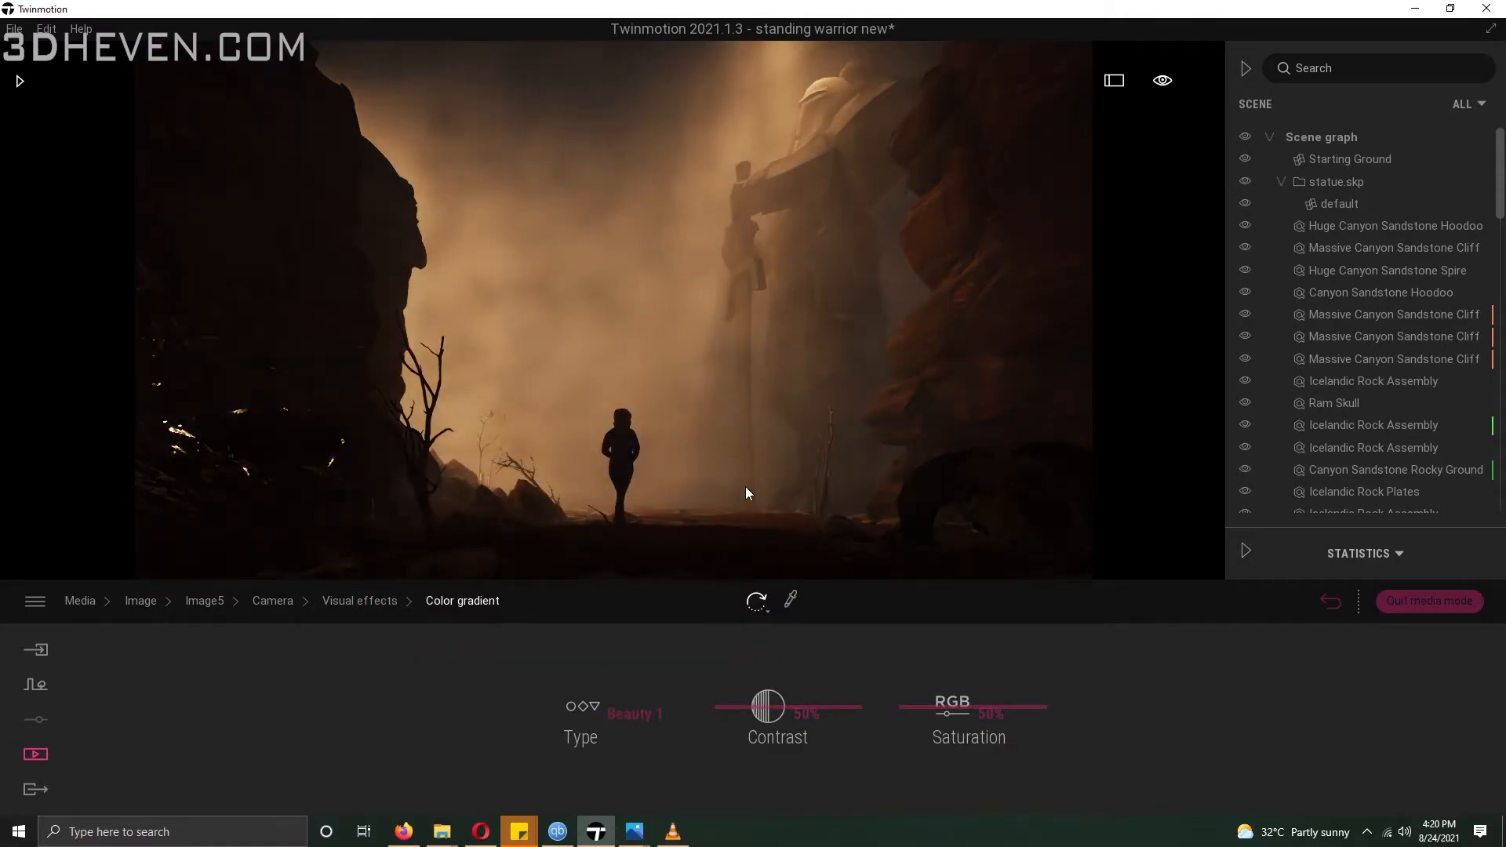
Raise Image5's colour saturation to 62% and set the first listed Spot light to 6007K and 4793 lm
left_click(19, 81)
left_click(22, 108)
left_click(22, 109)
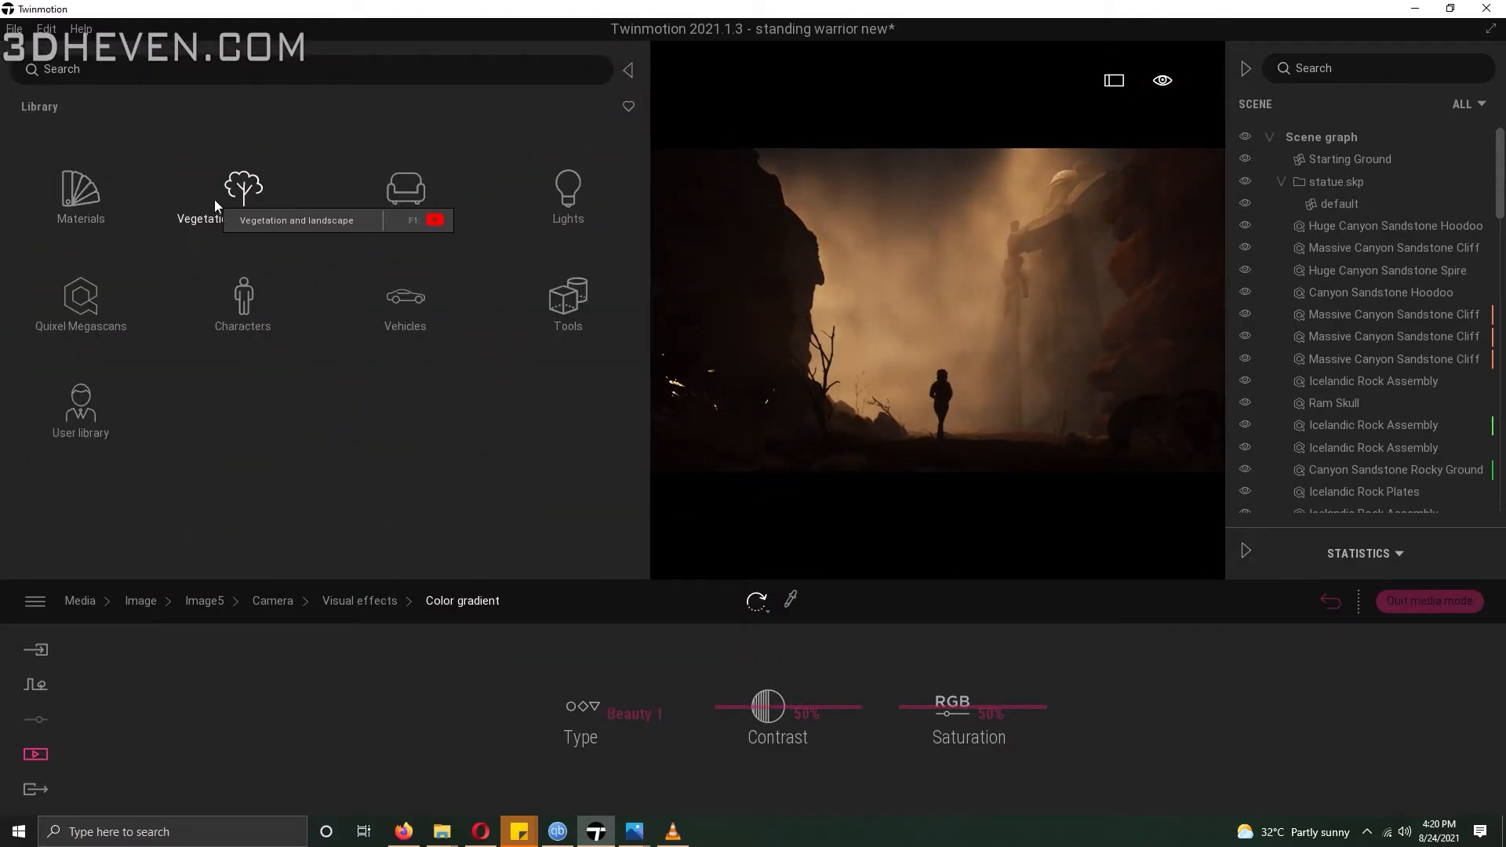
left_click_drag(1500, 174, 1504, 447)
left_click(1358, 459)
scroll(1404, 471, "up", 2)
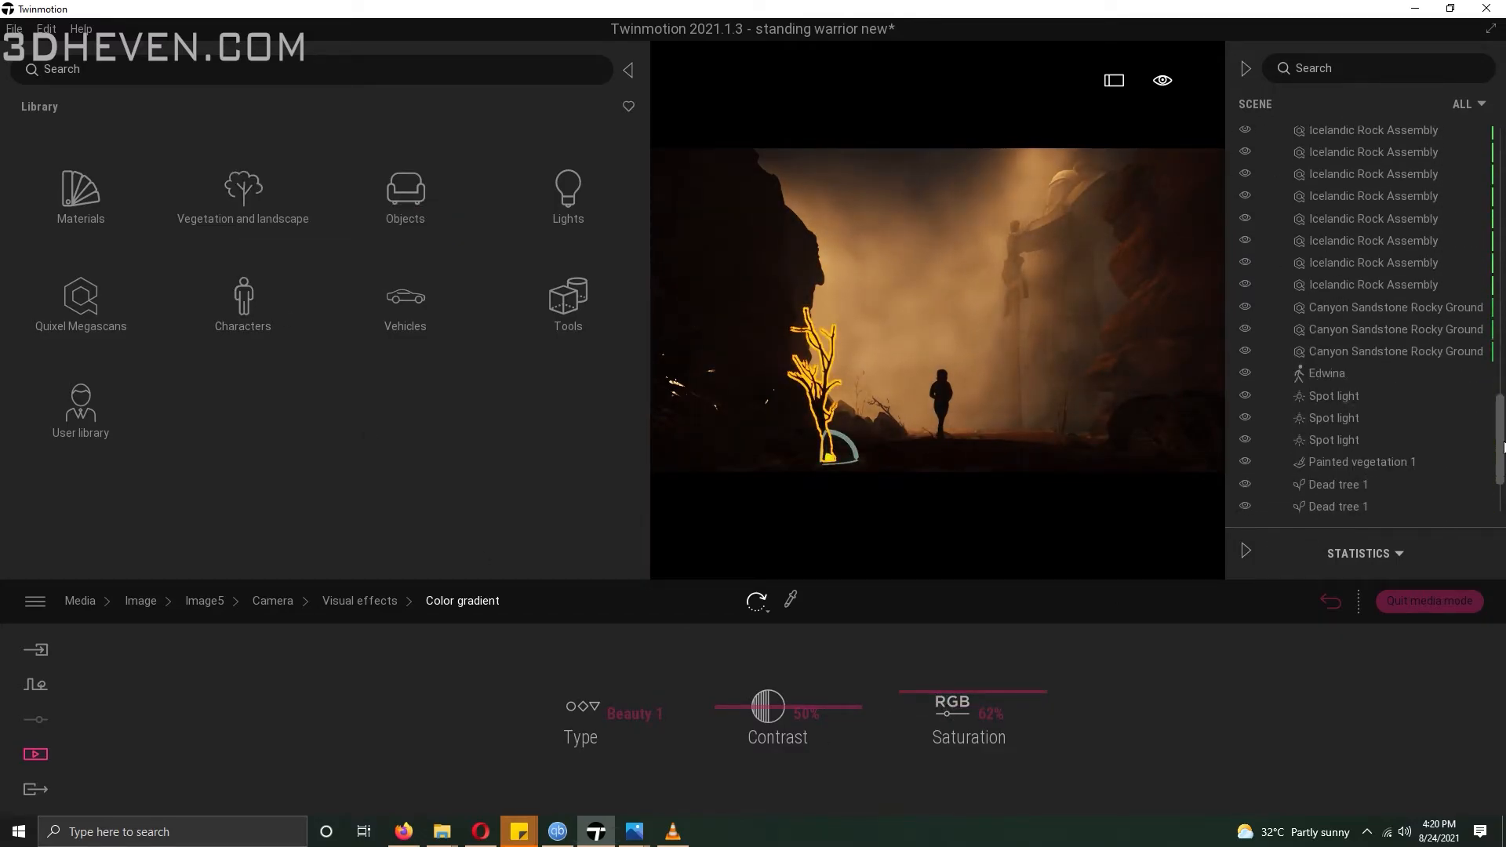
left_click(1334, 395)
left_click_drag(576, 723, 577, 722)
left_click_drag(389, 731, 389, 716)
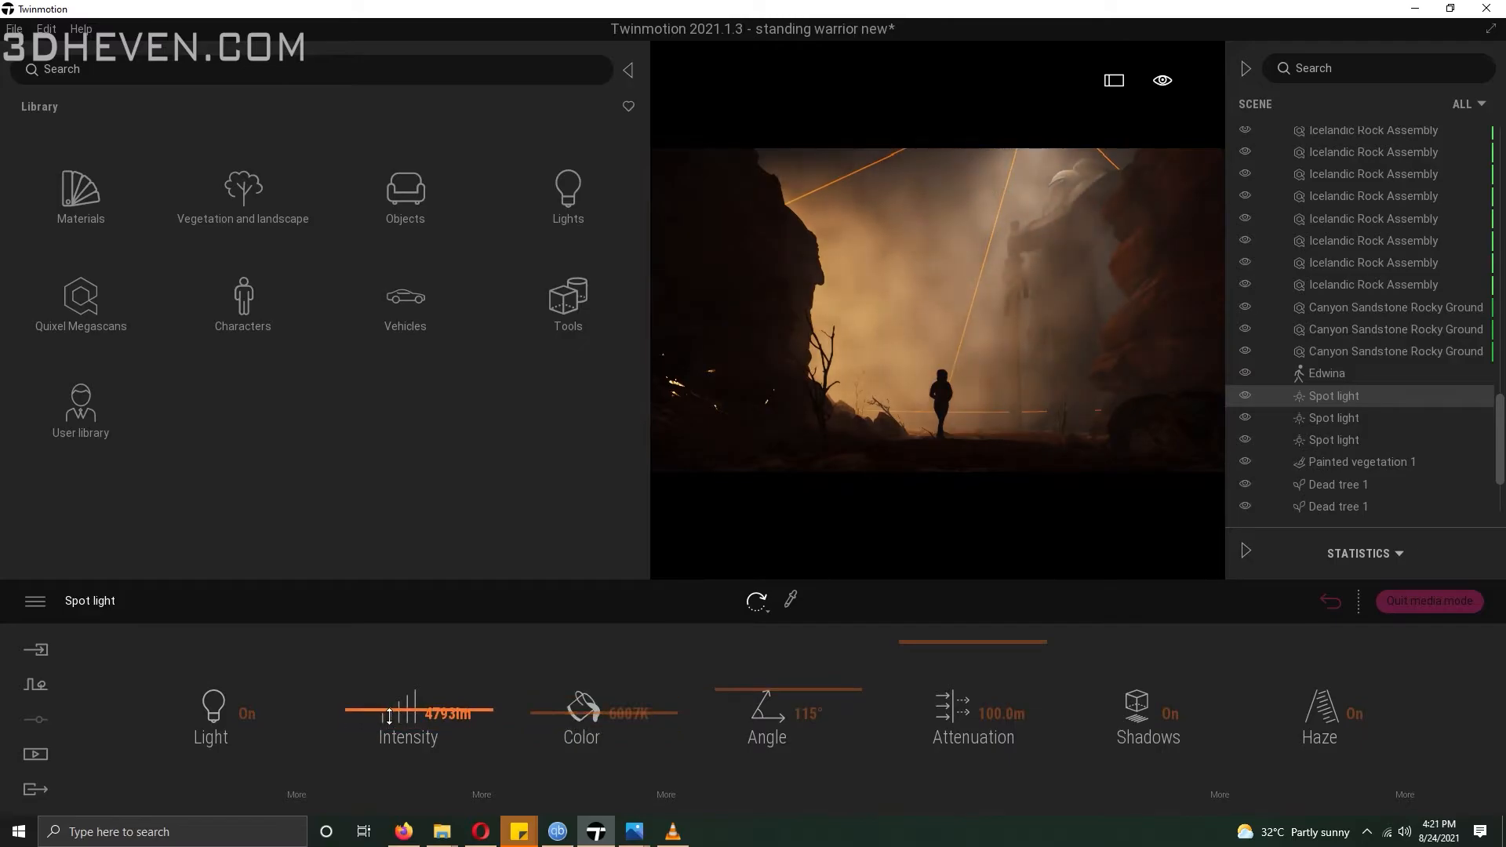
left_click(410, 741)
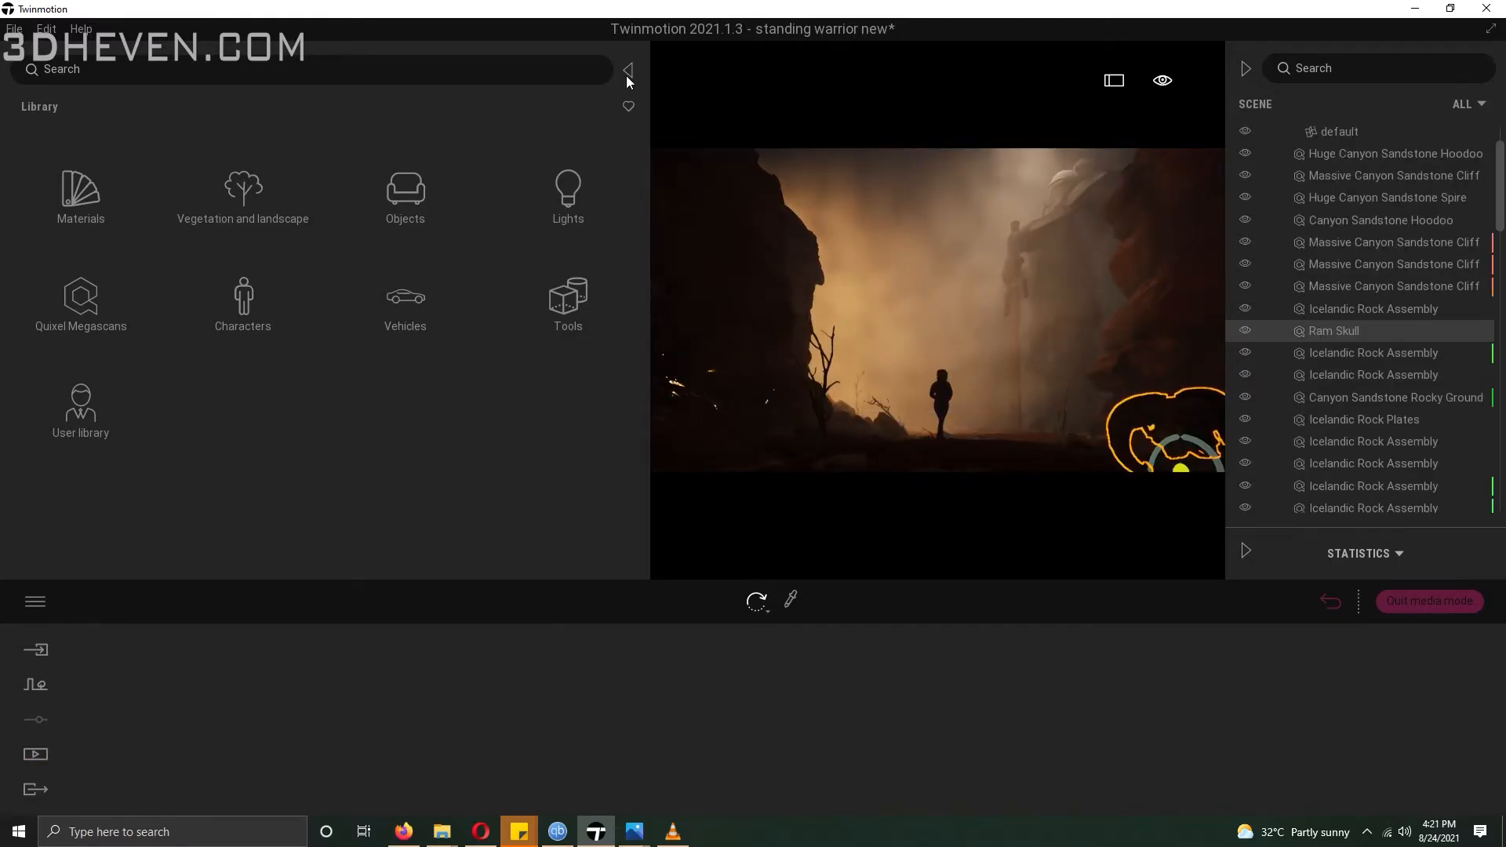
Copy the Ram Skull to the opposite side of the path, near the large dead tree
left_click(628, 69)
left_click_drag(1006, 375, 259, 450)
left_click(733, 384)
left_click(703, 515)
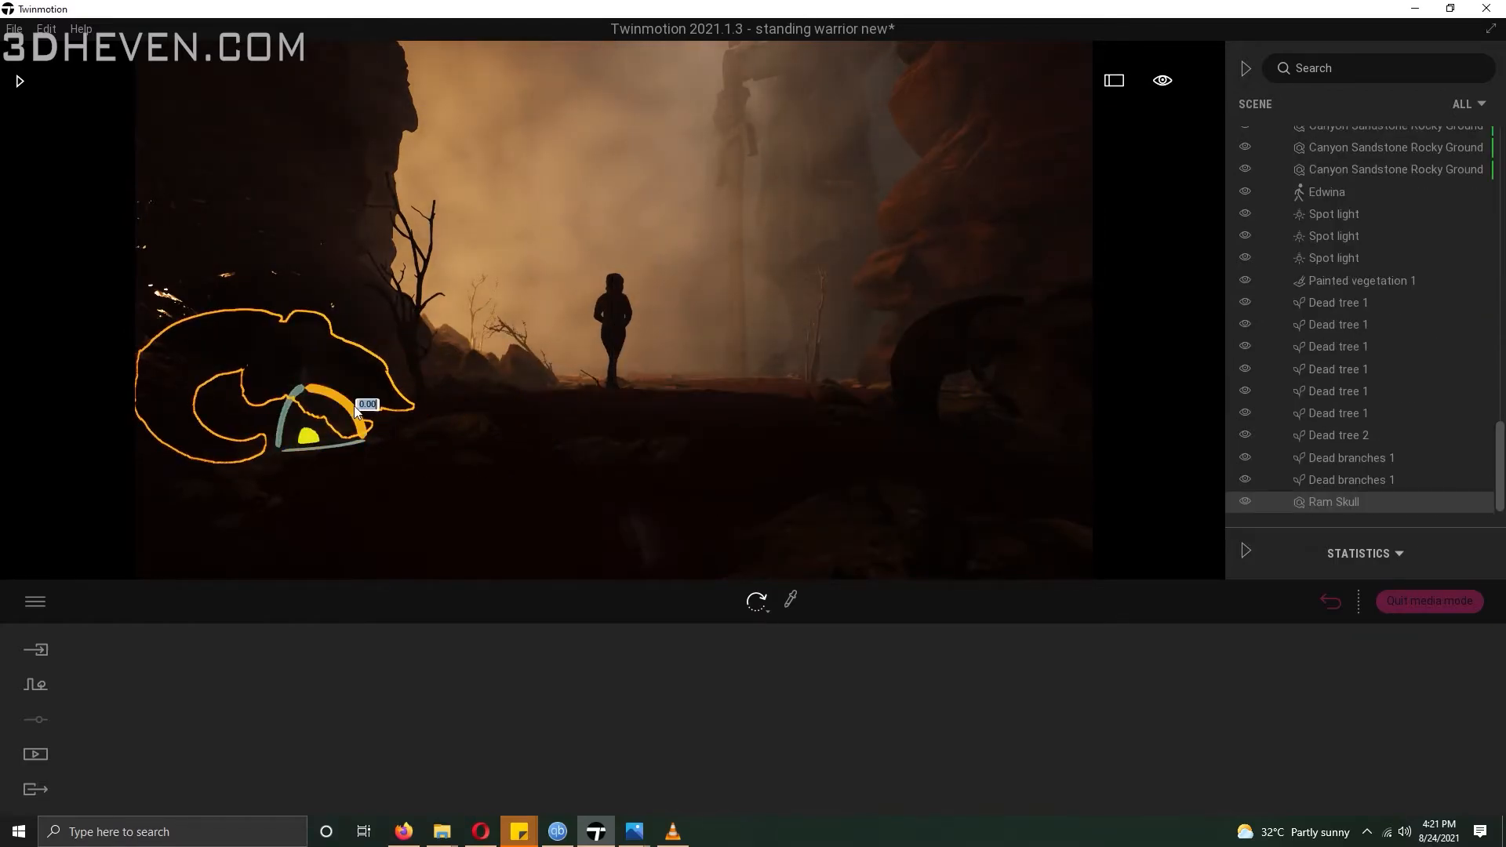
Leave media mode and copy the ground-level Spot light onto the open sand near the camera end of the canyon
left_click(20, 81)
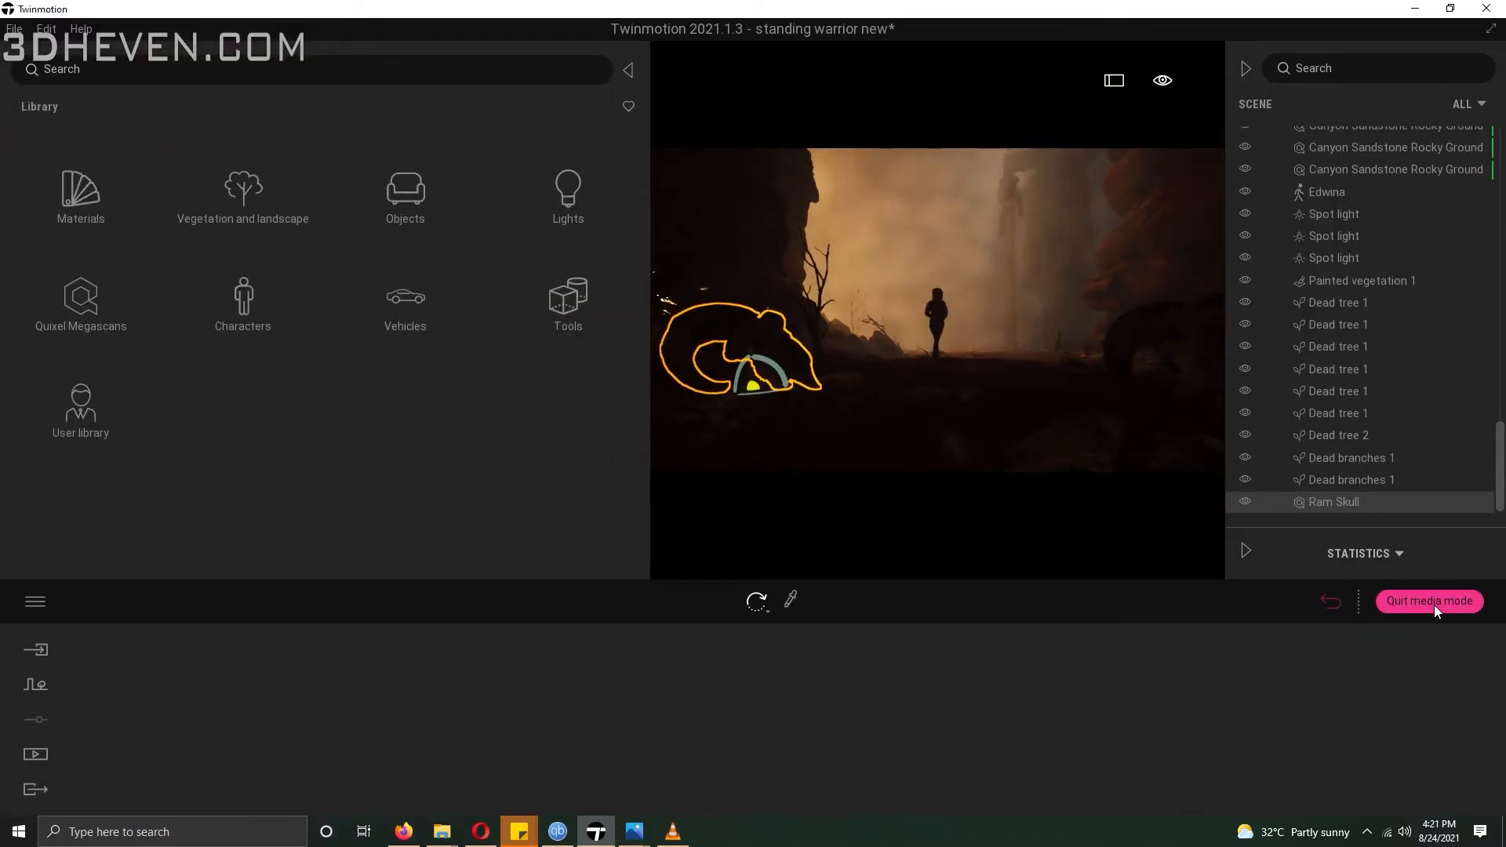
left_click(1429, 601)
right_click_drag(965, 298, 863, 266)
left_click(1344, 257)
left_click_drag(783, 218, 1061, 427, "shift")
left_click(734, 383)
left_click(741, 521)
middle_click_drag(1059, 430, 1208, 384, "shift")
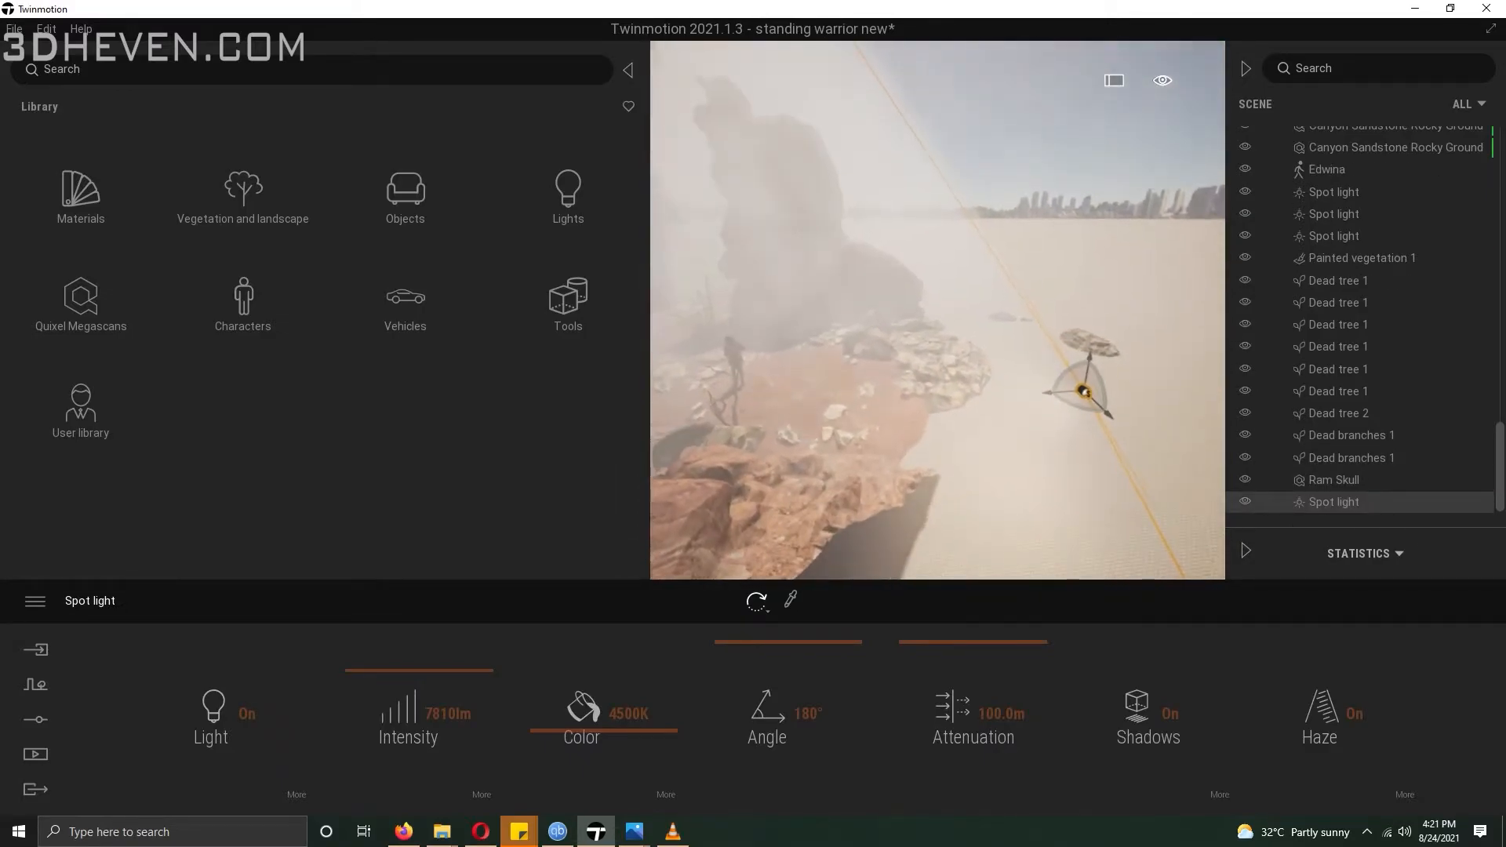
Try the copied Spot light in Image5 at 449 lm with a cooler colour, and delete the copy
left_click(35, 753)
left_click(439, 725)
left_click(1338, 502)
left_click_drag(397, 688, 428, 780)
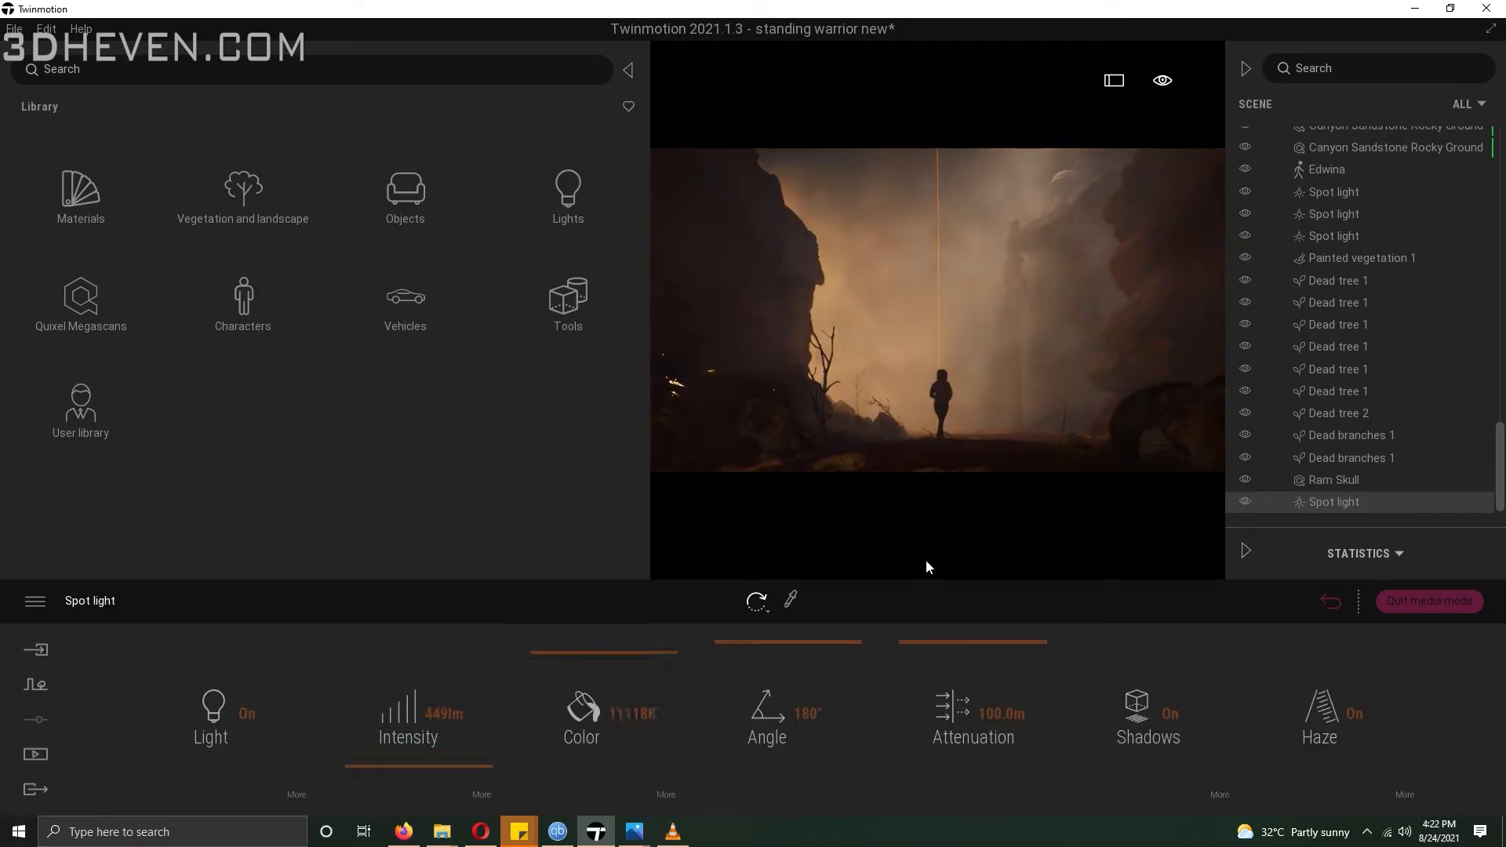
key("Delete")
Open Image4, reframe the view slightly and create a new image from it
left_click(566, 198)
left_click(24, 105)
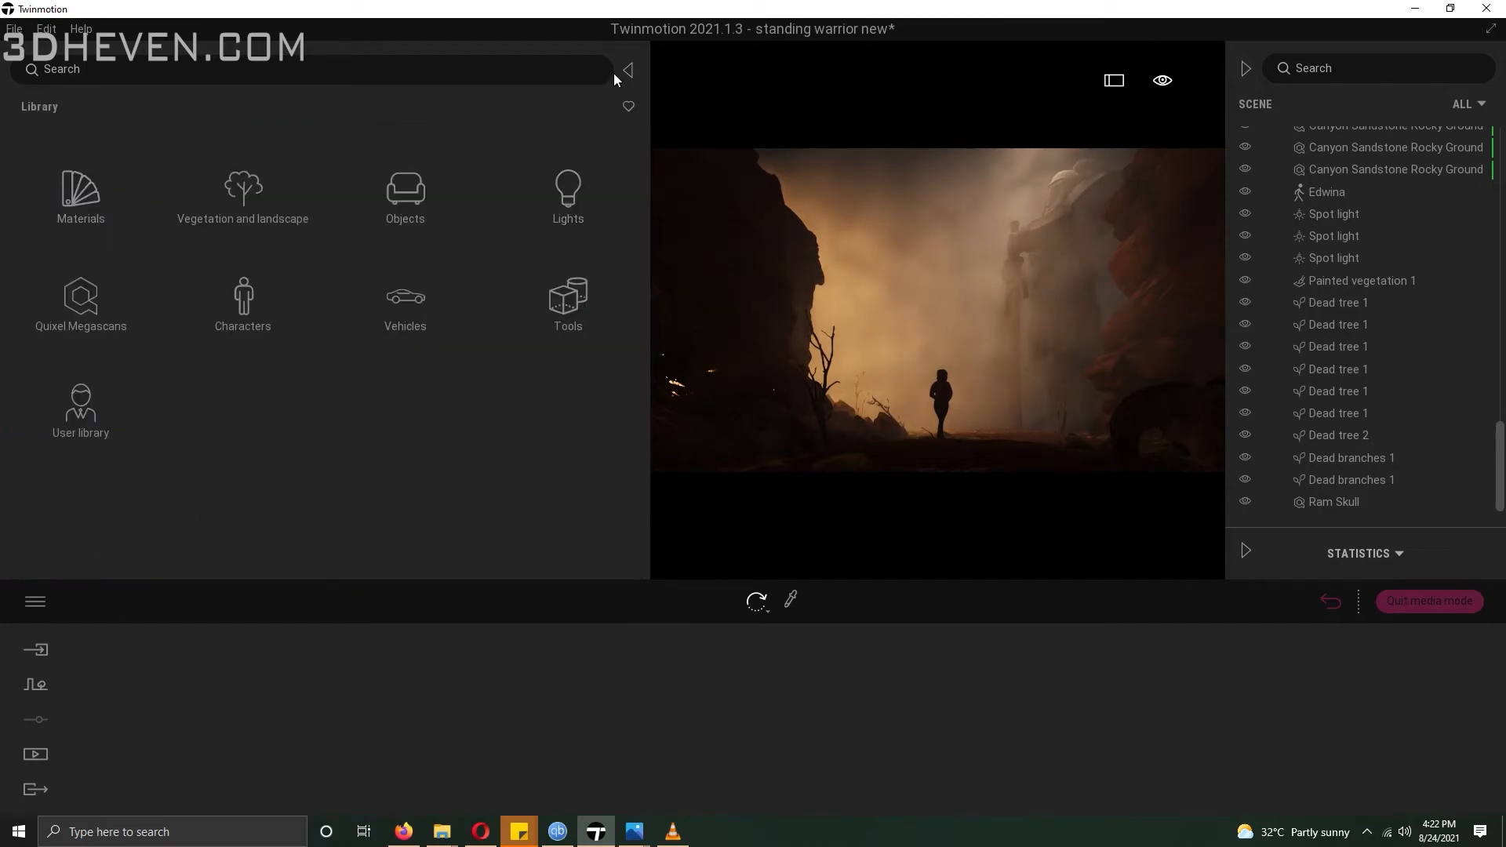
left_click(629, 70)
left_click(35, 754)
left_click(631, 671)
right_click_drag(614, 310, 627, 223)
left_click(162, 708)
left_click(731, 564)
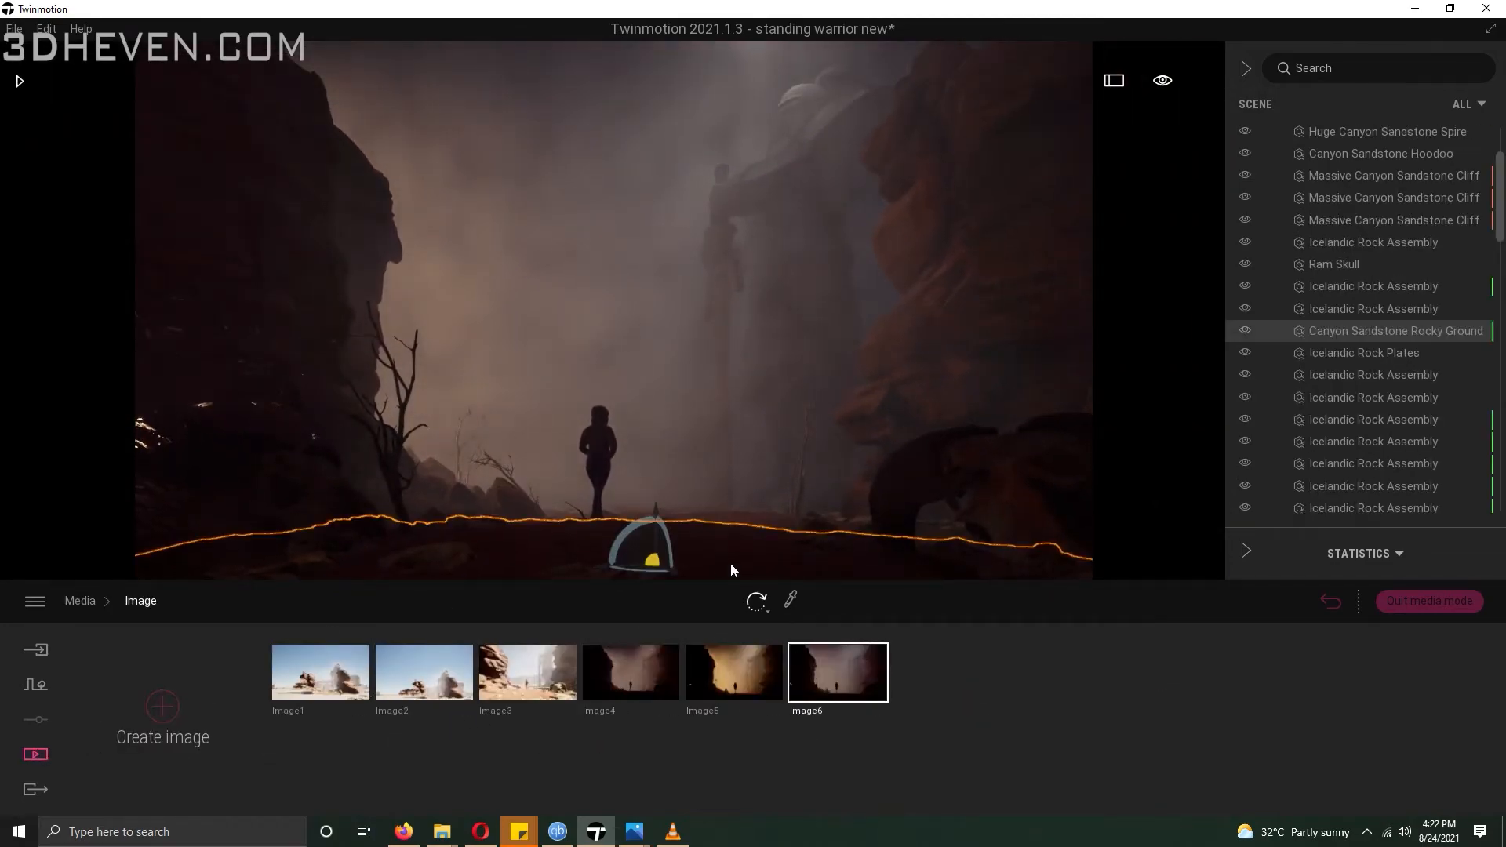
Try different densities for the painted TallGrass 04, and delete the painted vegetation
left_click_drag(1500, 196, 1500, 469)
left_click(1360, 480)
left_click(1359, 458)
left_click(1362, 281)
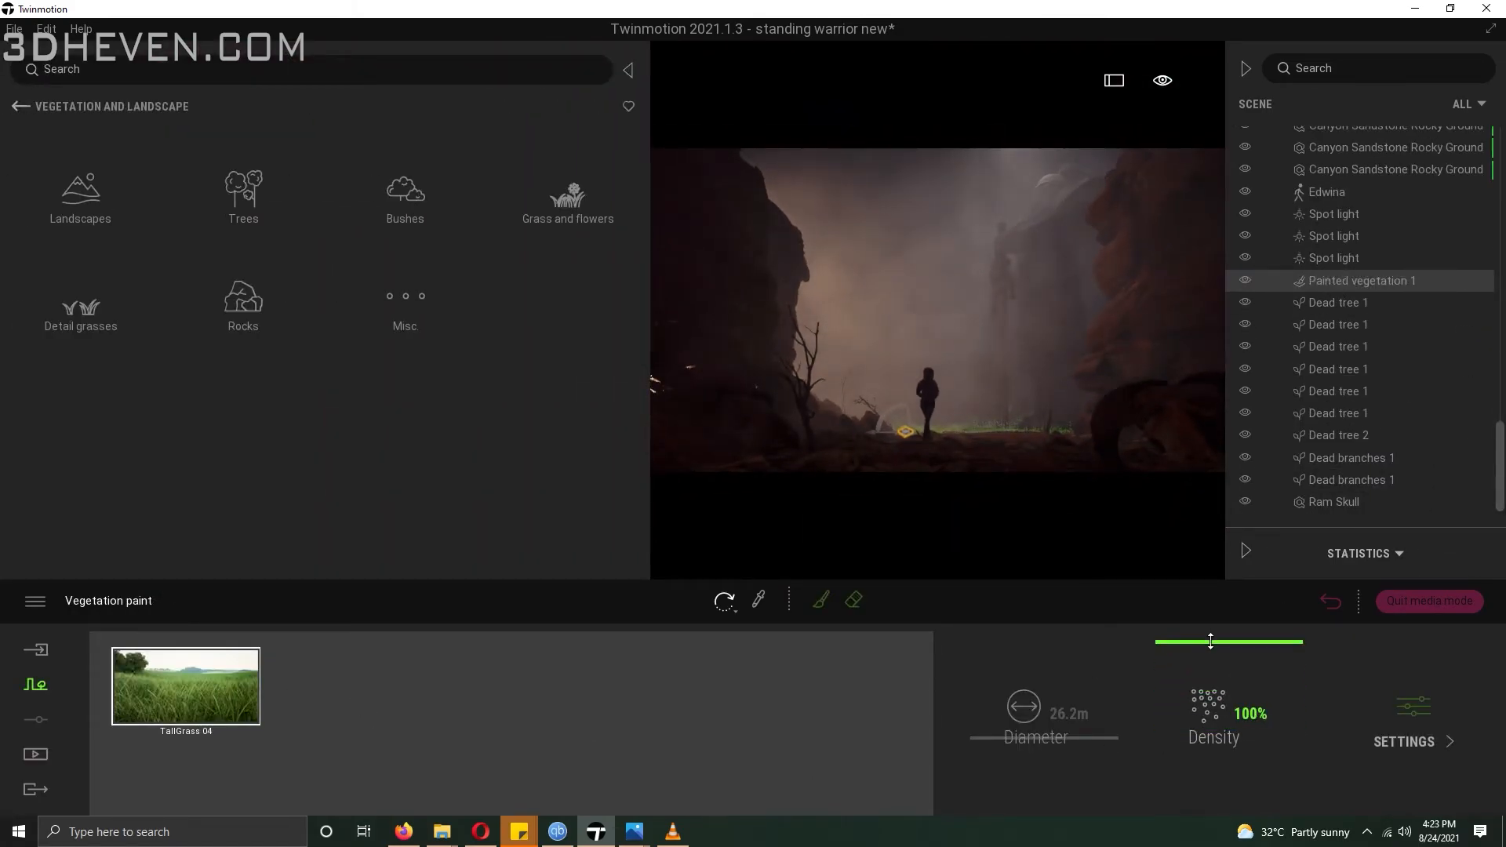
left_click_drag(1211, 641, 1176, 718)
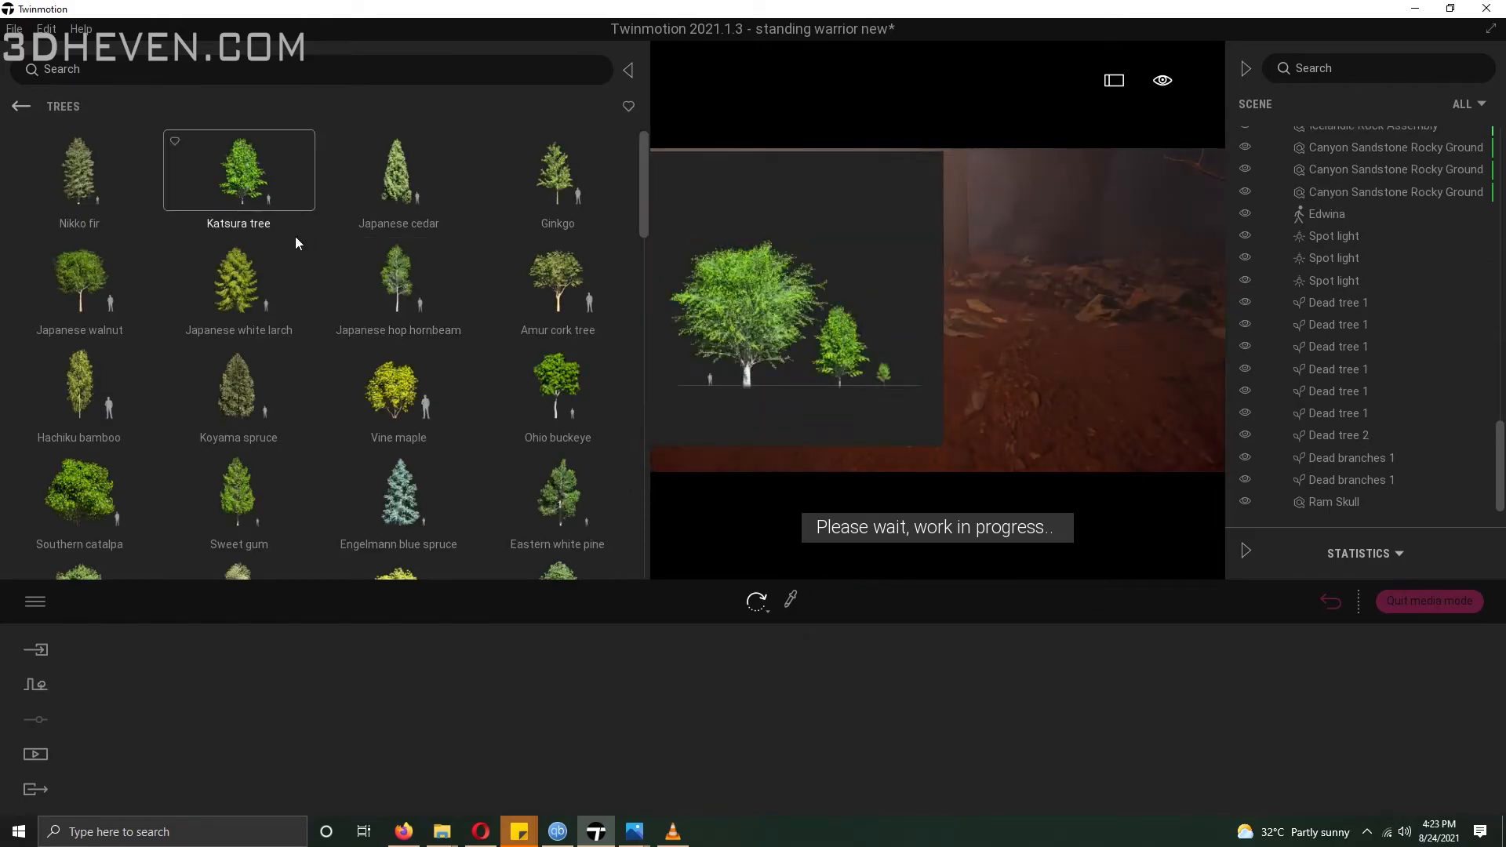
Load TallGrass 01 into vegetation painting and paint it over the rocky ground with a 26.2 m brush
left_click(405, 306)
left_click(20, 105)
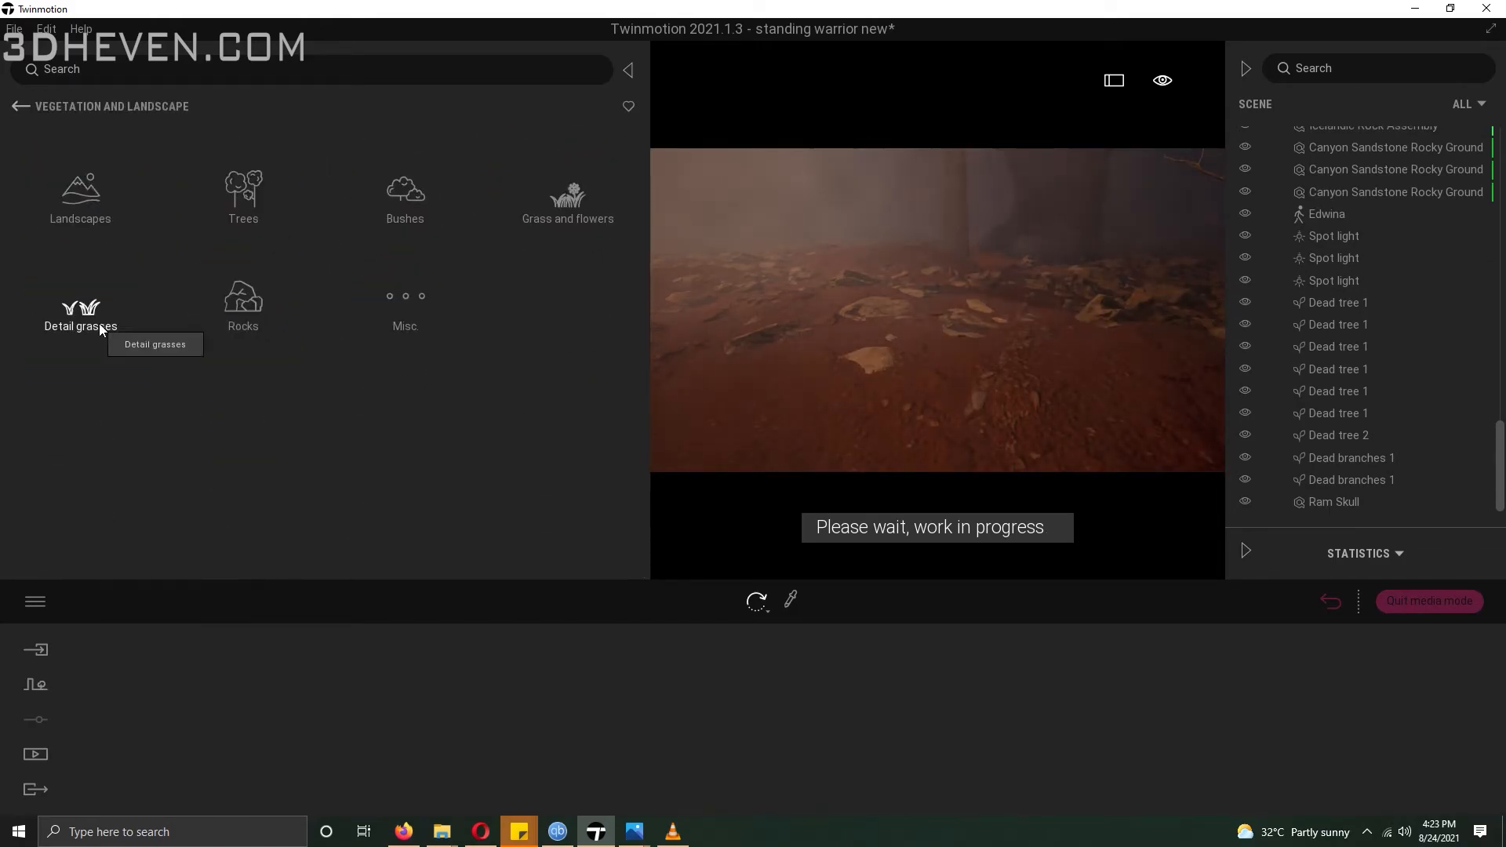
left_click(238, 298)
left_click_drag(643, 192, 659, 437)
left_click(21, 106)
left_click(535, 210)
left_click_drag(644, 197, 659, 340)
left_click(642, 733)
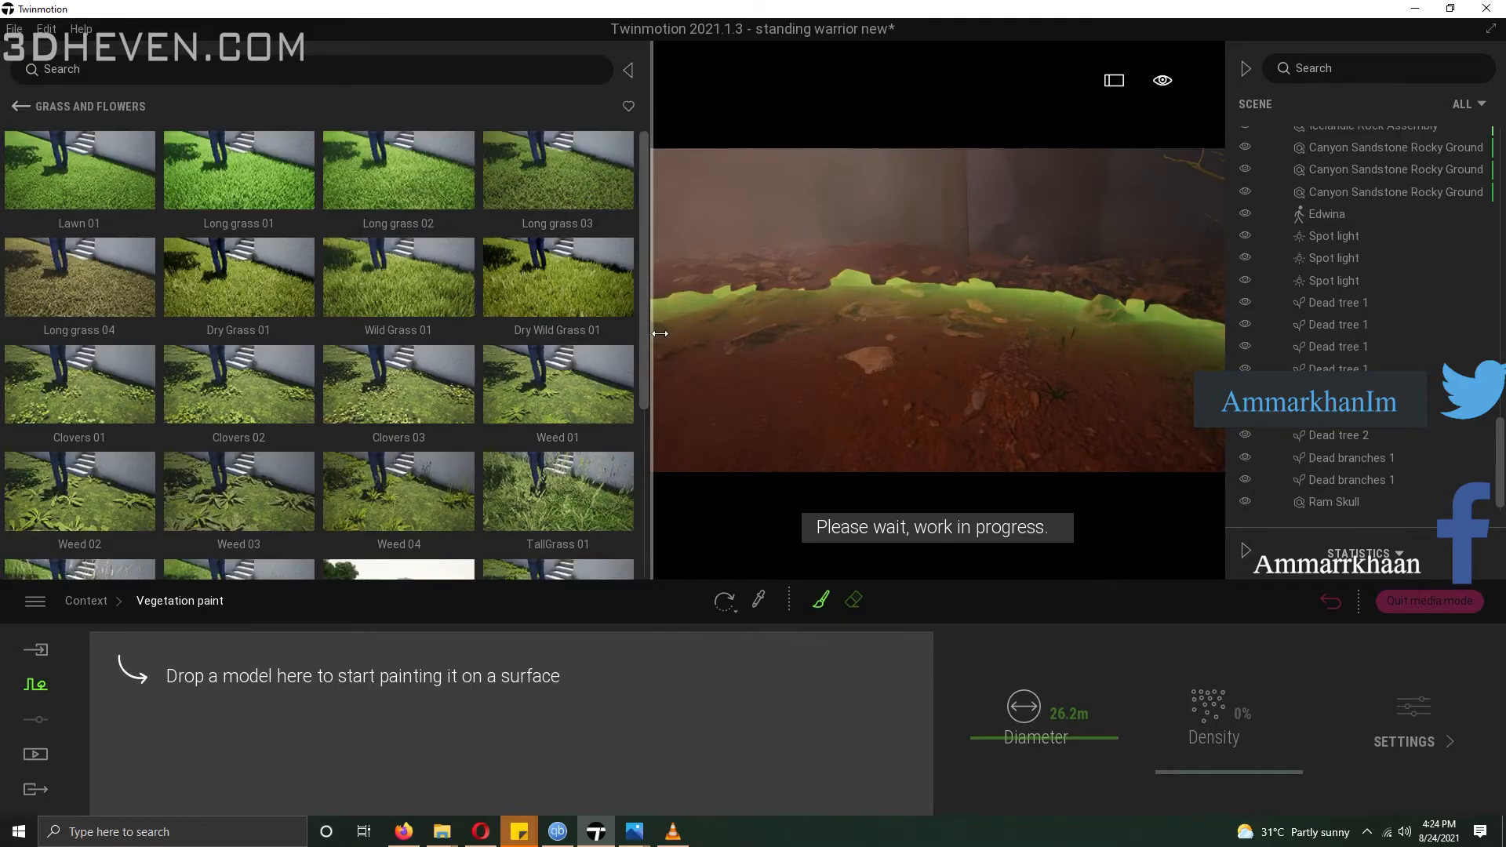
left_click_drag(558, 455, 185, 688)
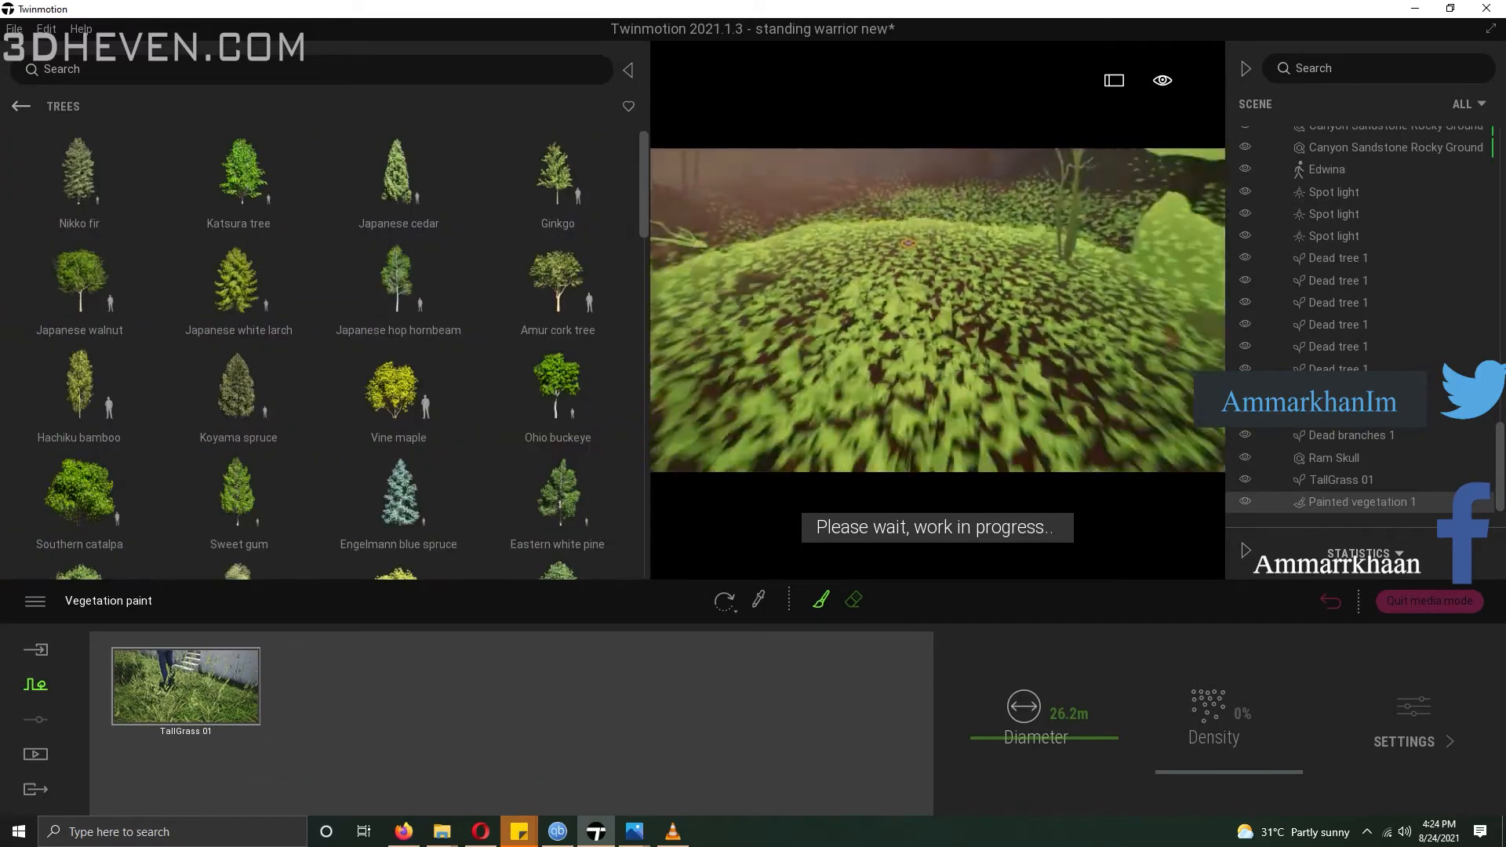
mouse_move(908, 314)
right_mouse_down()
mouse_move(907, 361)
mouse_move(926, 330)
mouse_move(879, 298)
mouse_move(1051, 310)
mouse_move(1004, 251)
mouse_move(934, 330)
mouse_move(1012, 368)
mouse_move(926, 357)
right_mouse_up()
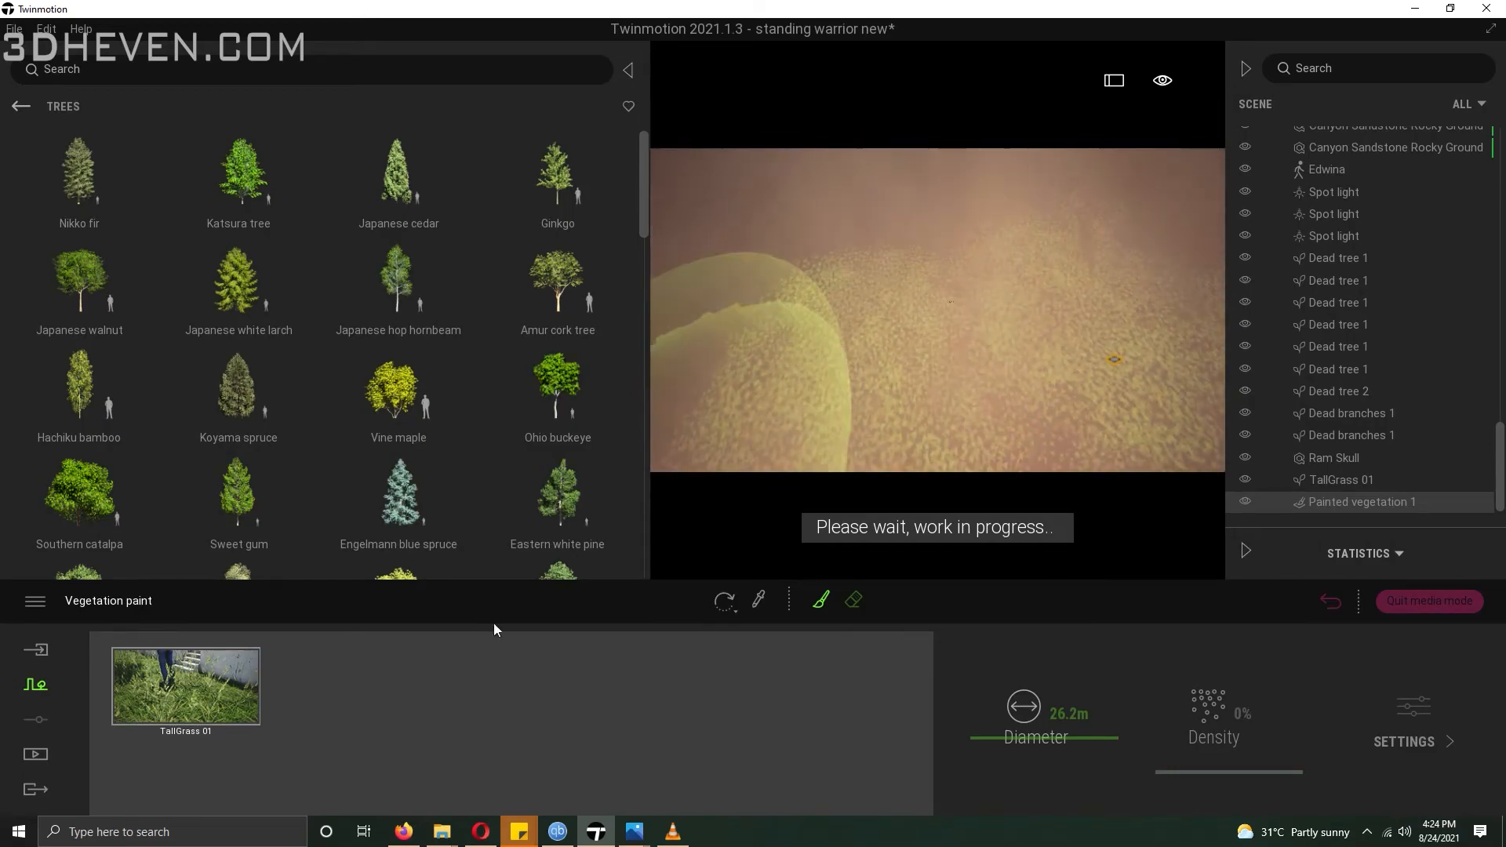
Set the painted TallGrass 01's density to 56% and check the grass in Image6
left_click(725, 602)
left_click(908, 256)
left_click(1401, 505)
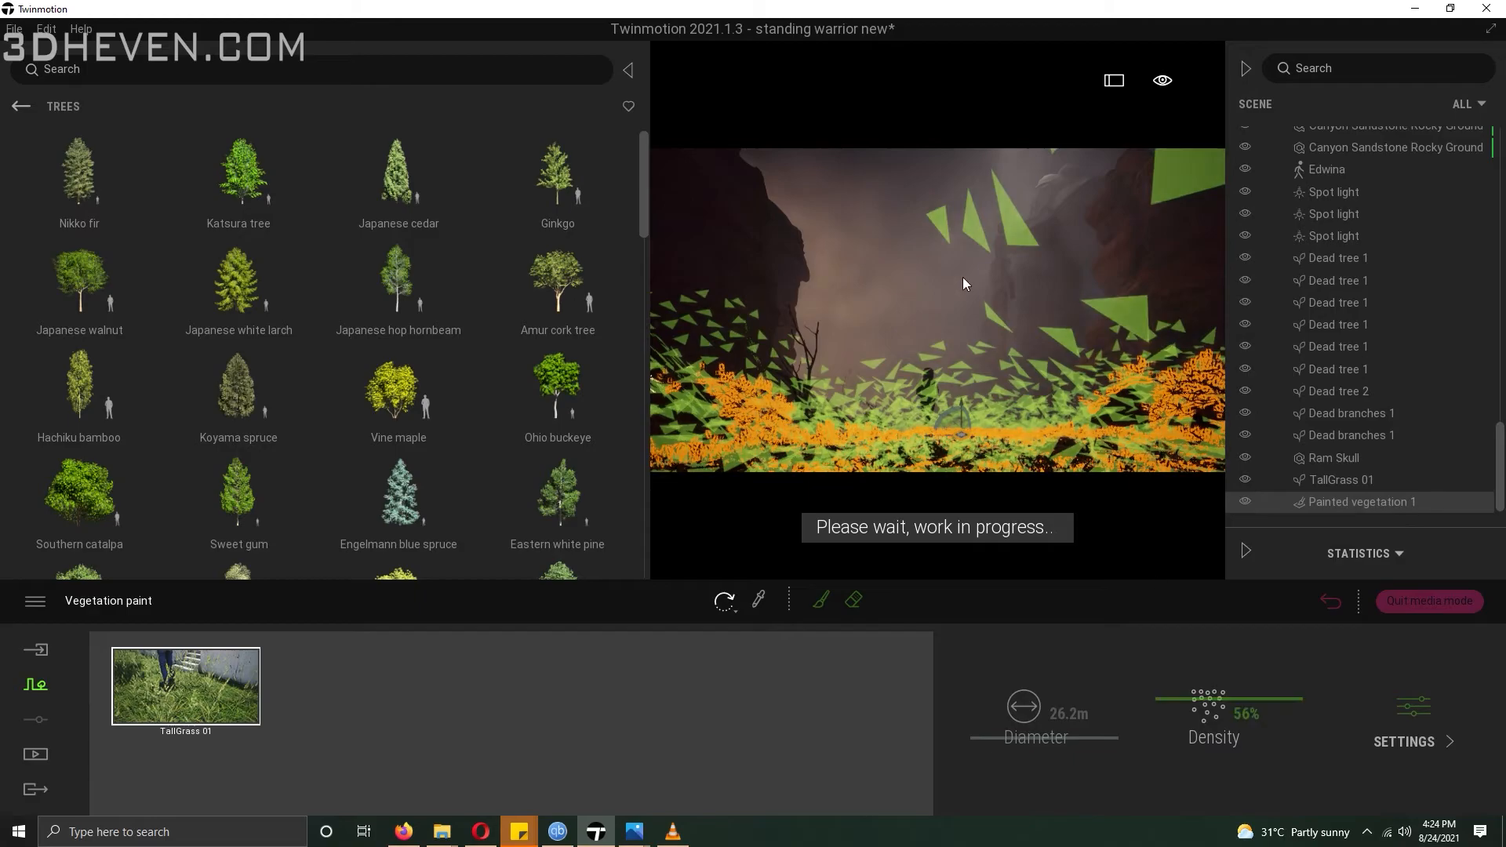
left_click(947, 267)
right_click_drag(948, 267, 988, 345)
left_click(27, 760)
left_click(838, 672)
left_click(629, 69)
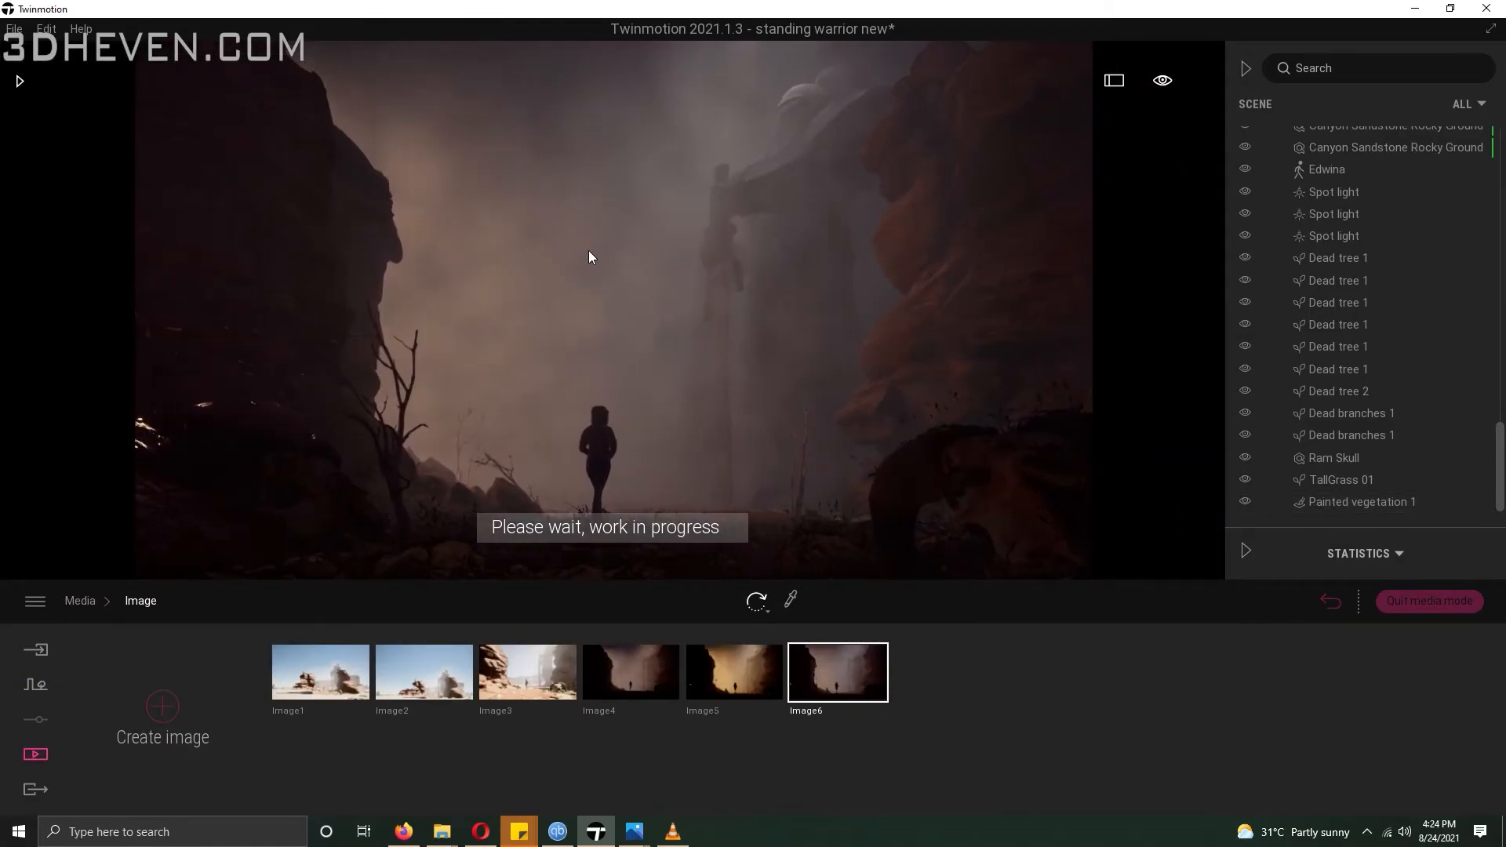
Create a new image from Image6 and set its time of day to 08:00
mouse_move(850, 696)
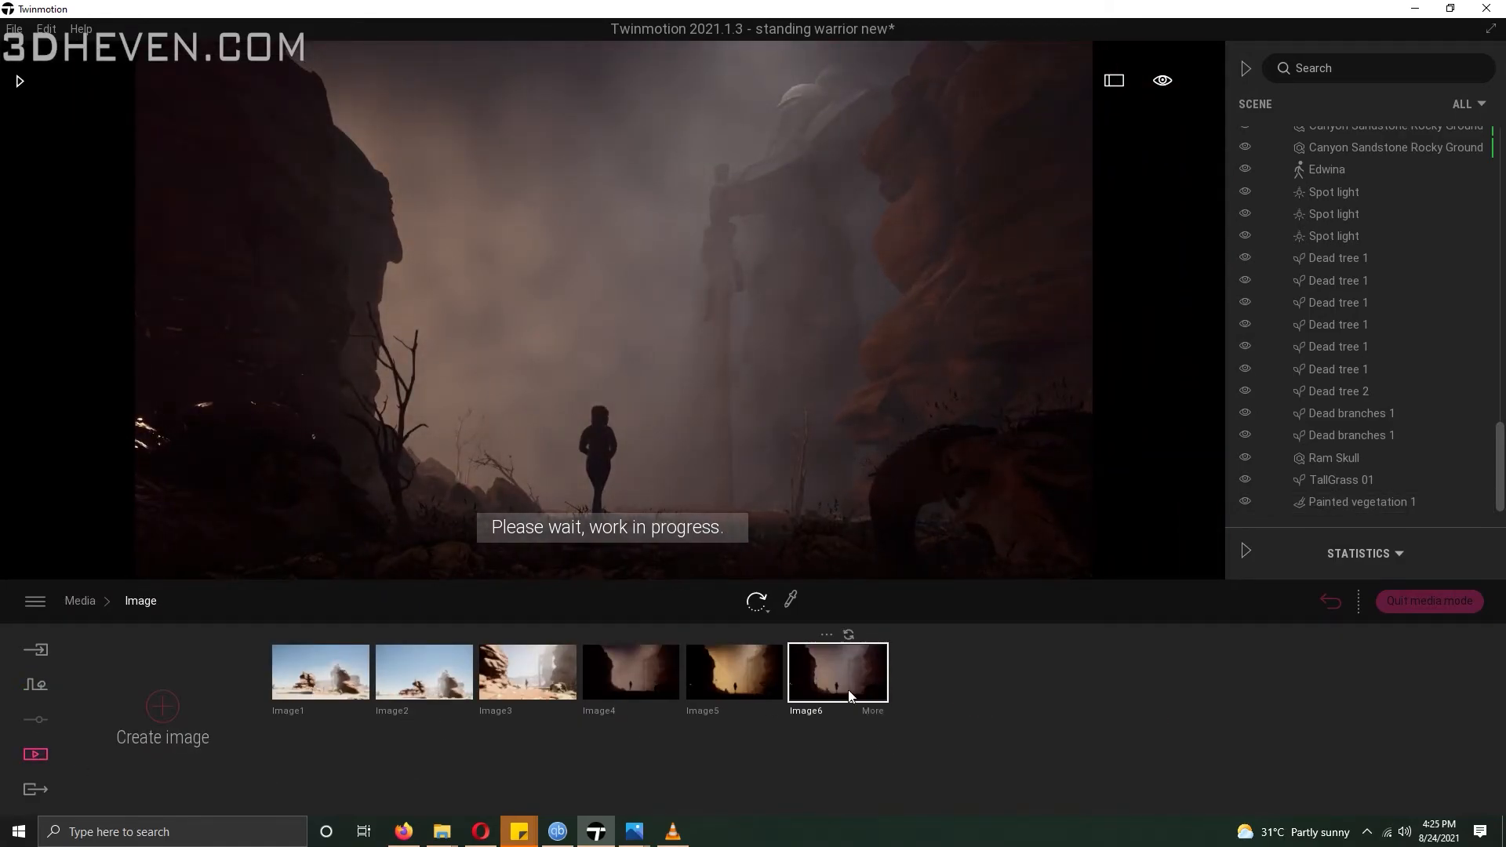
left_click(162, 706)
left_click(936, 672)
left_click(417, 700)
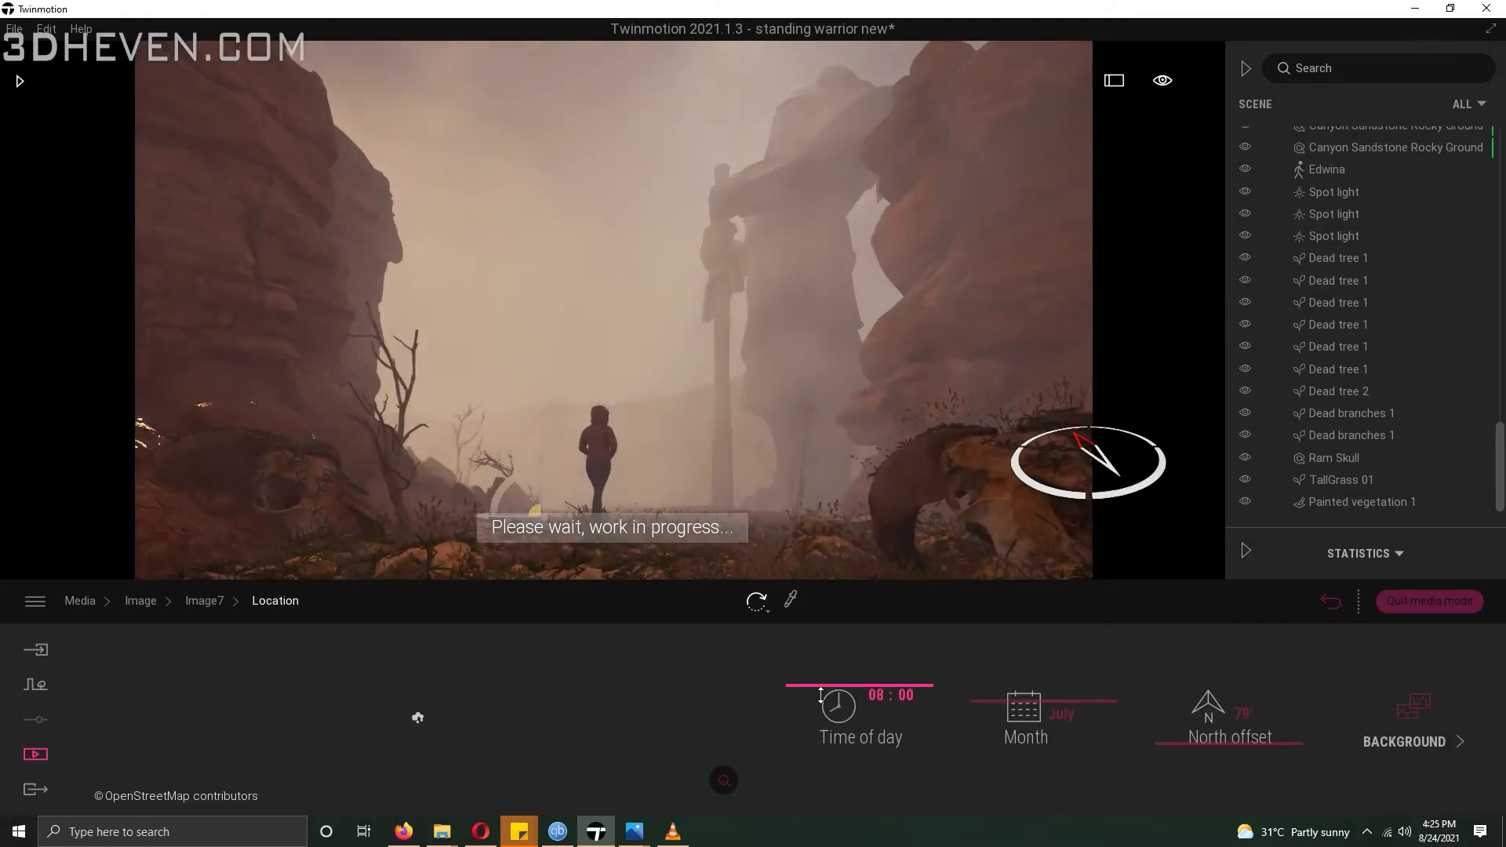
Check the second Spot light's haze setting and set the smog of Image7 to 56%
left_click(1340, 193)
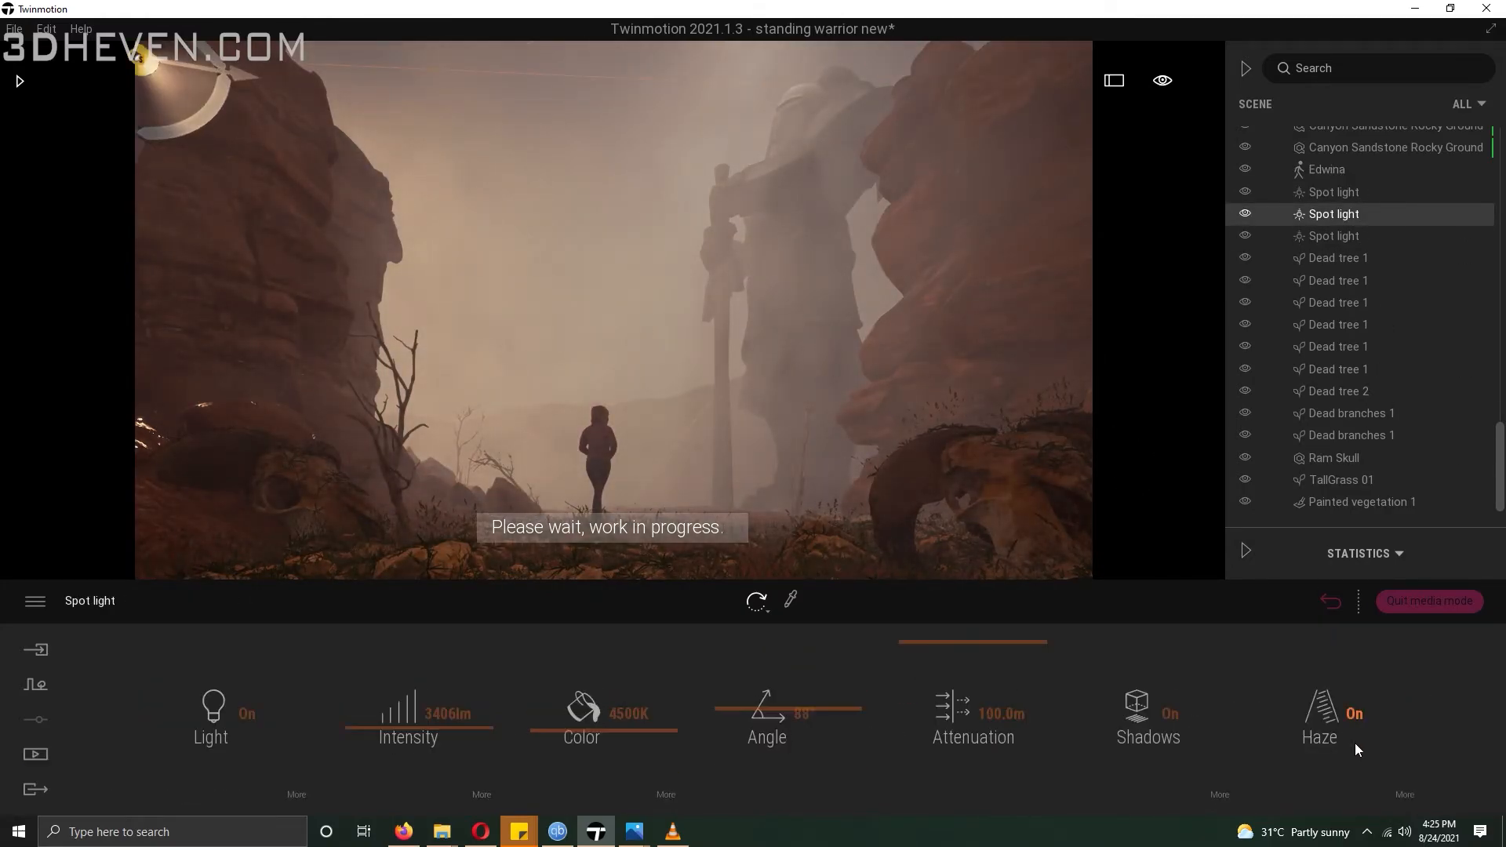
left_click(424, 734)
left_click(936, 712)
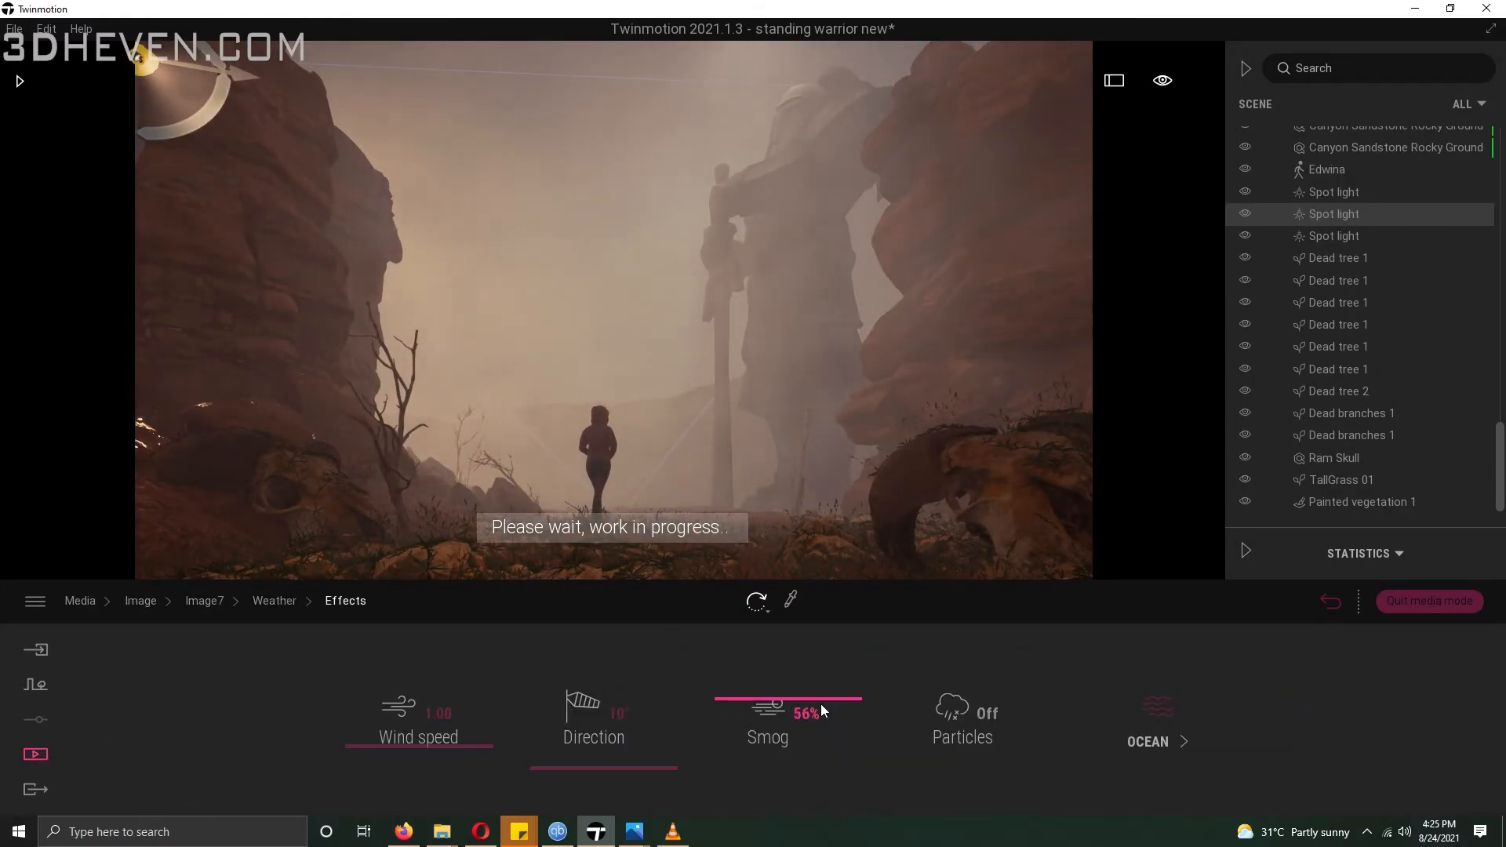
Lower the haze intensity of the third Spot light so the statue shows more clearly
left_click(1334, 235)
left_click(1362, 710)
left_click(624, 713)
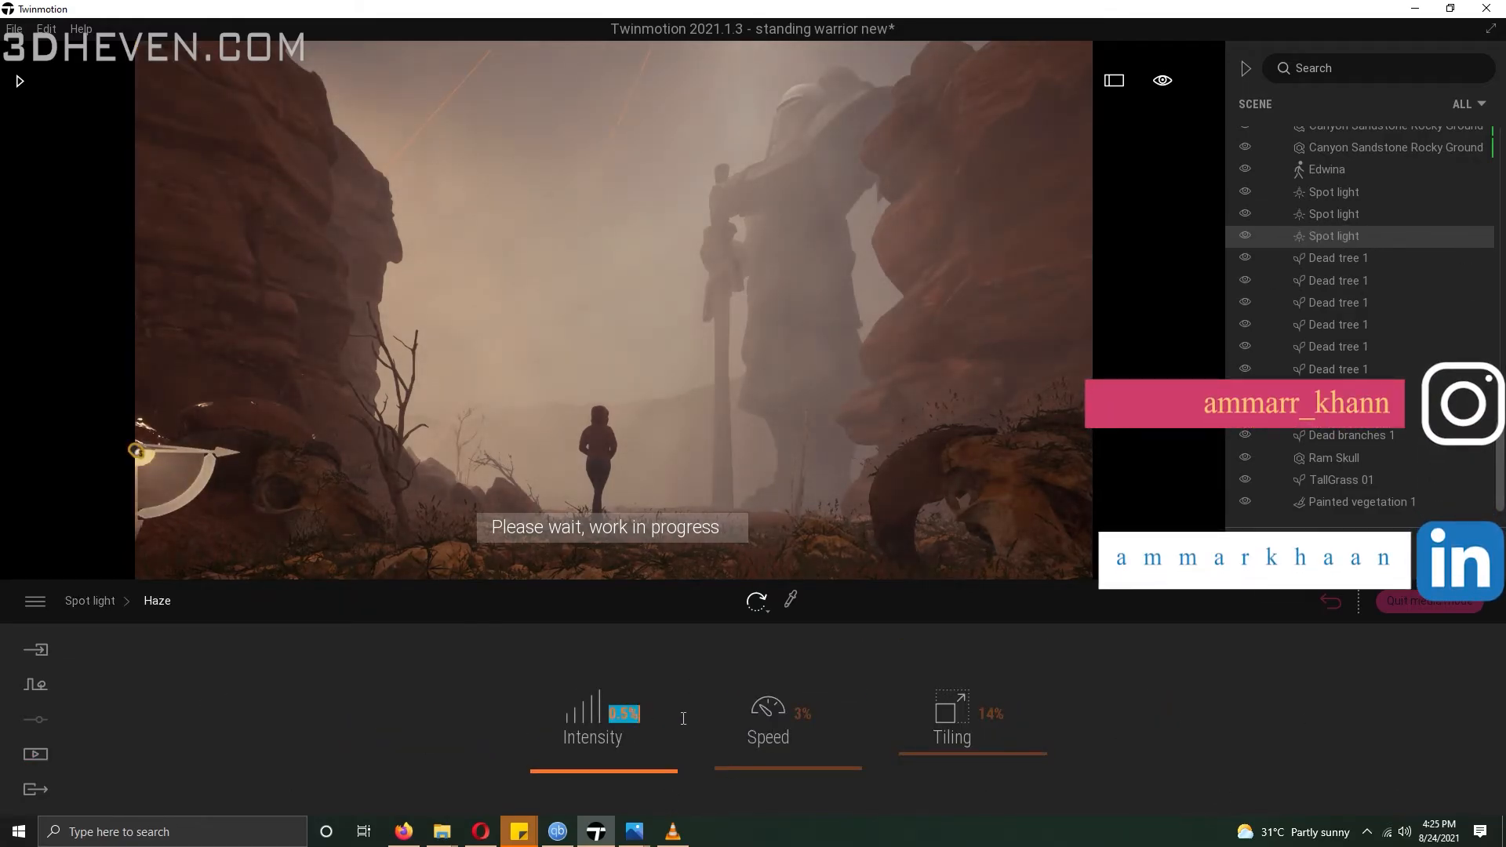
left_click(671, 245)
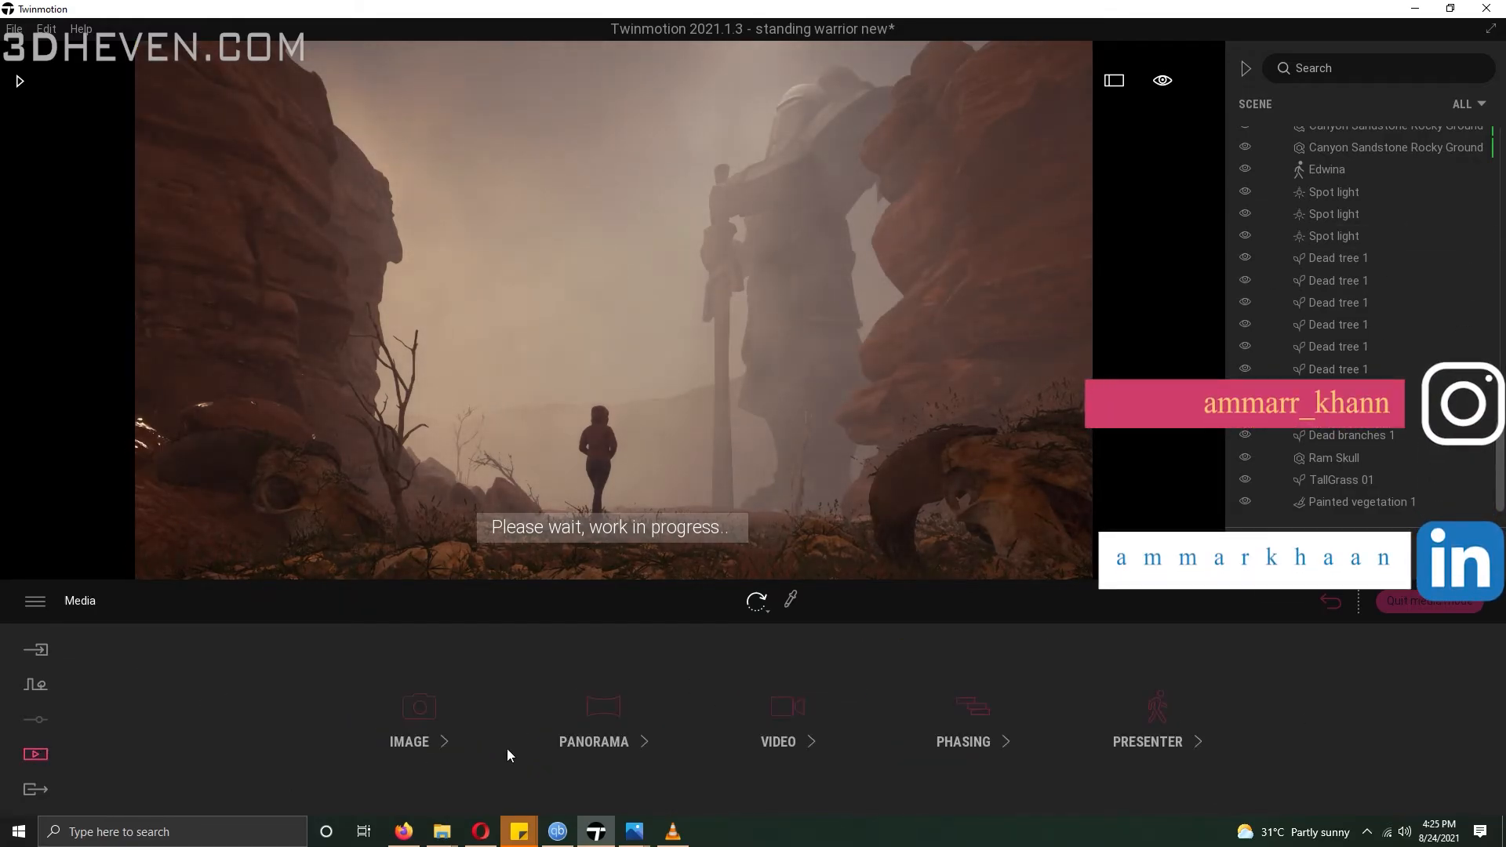
Create another image from the current view and open its colour gradient settings
left_click(432, 736)
left_click(166, 715)
left_click(1047, 711)
left_click(984, 711)
left_click(1338, 718)
left_click(502, 722)
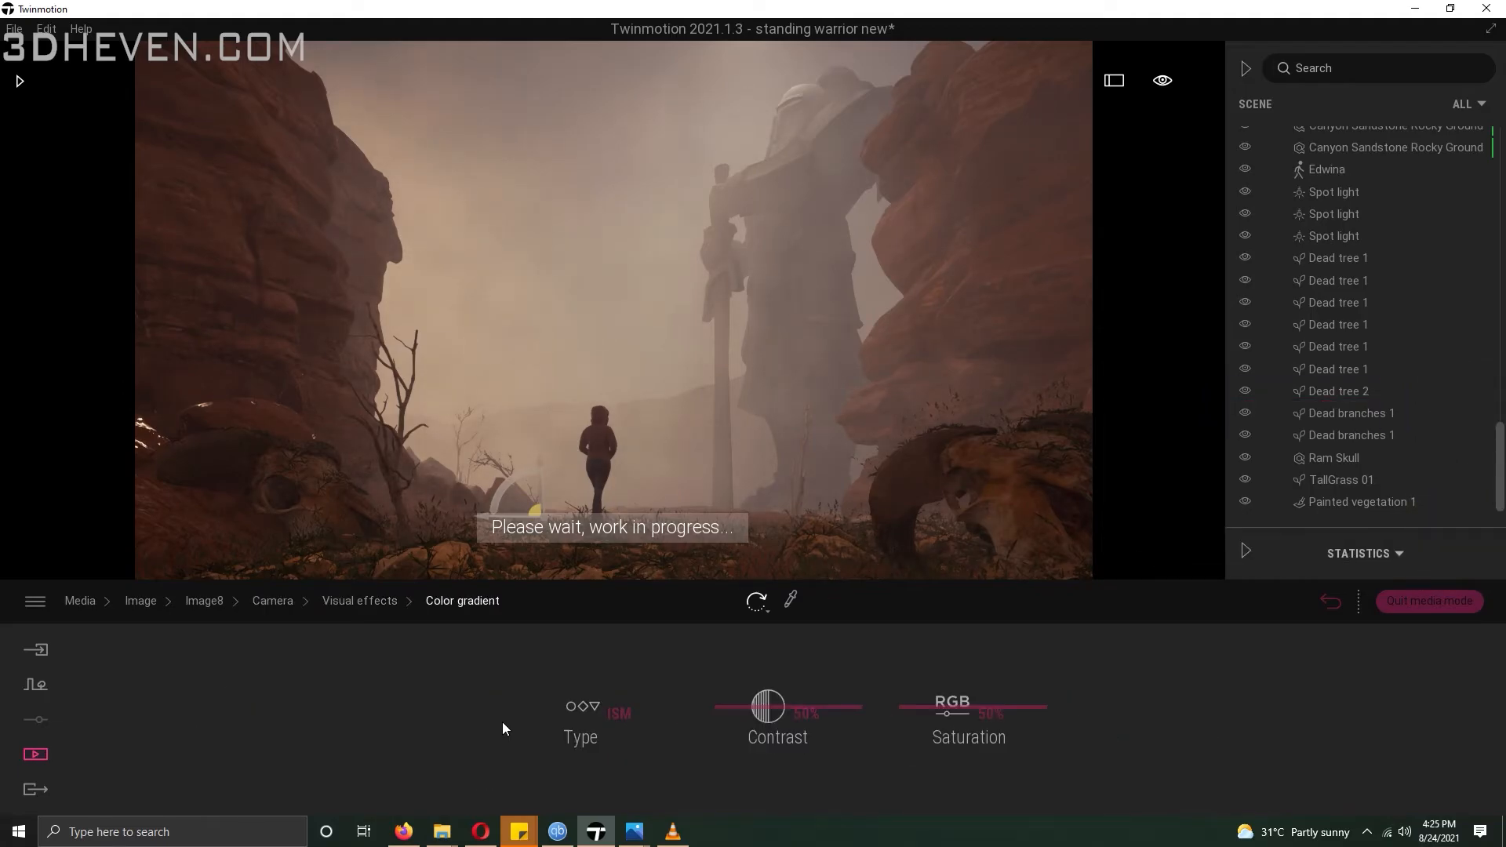
Try several colour gradient types on Image8, including Black and White Red, and choose DT8
left_click(584, 708)
left_click_drag(824, 502, 822, 513)
left_click(653, 514)
left_click(557, 521)
left_click(627, 530)
left_click(745, 594)
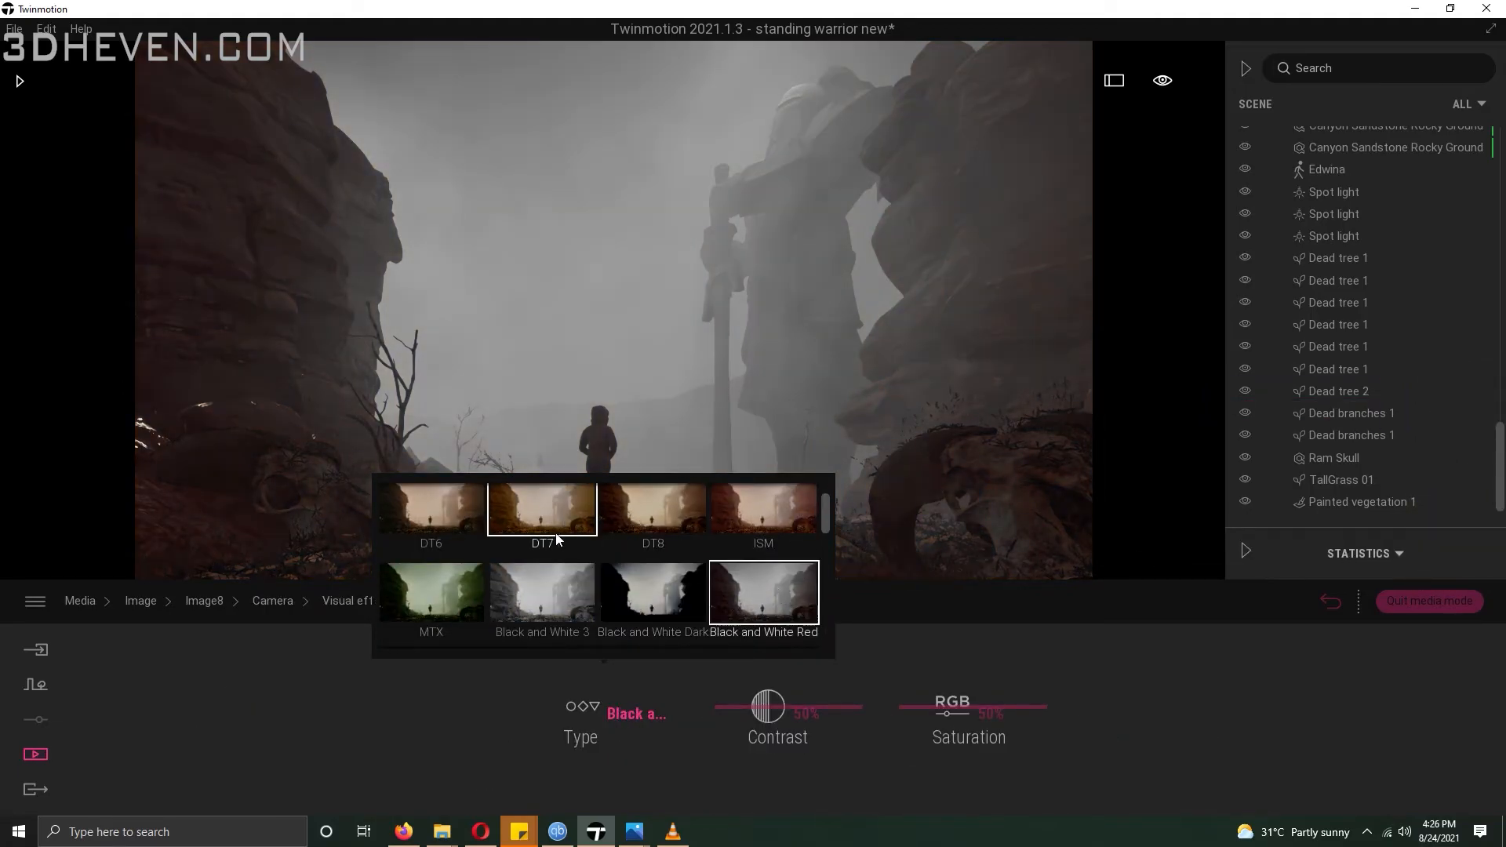
left_click(633, 533)
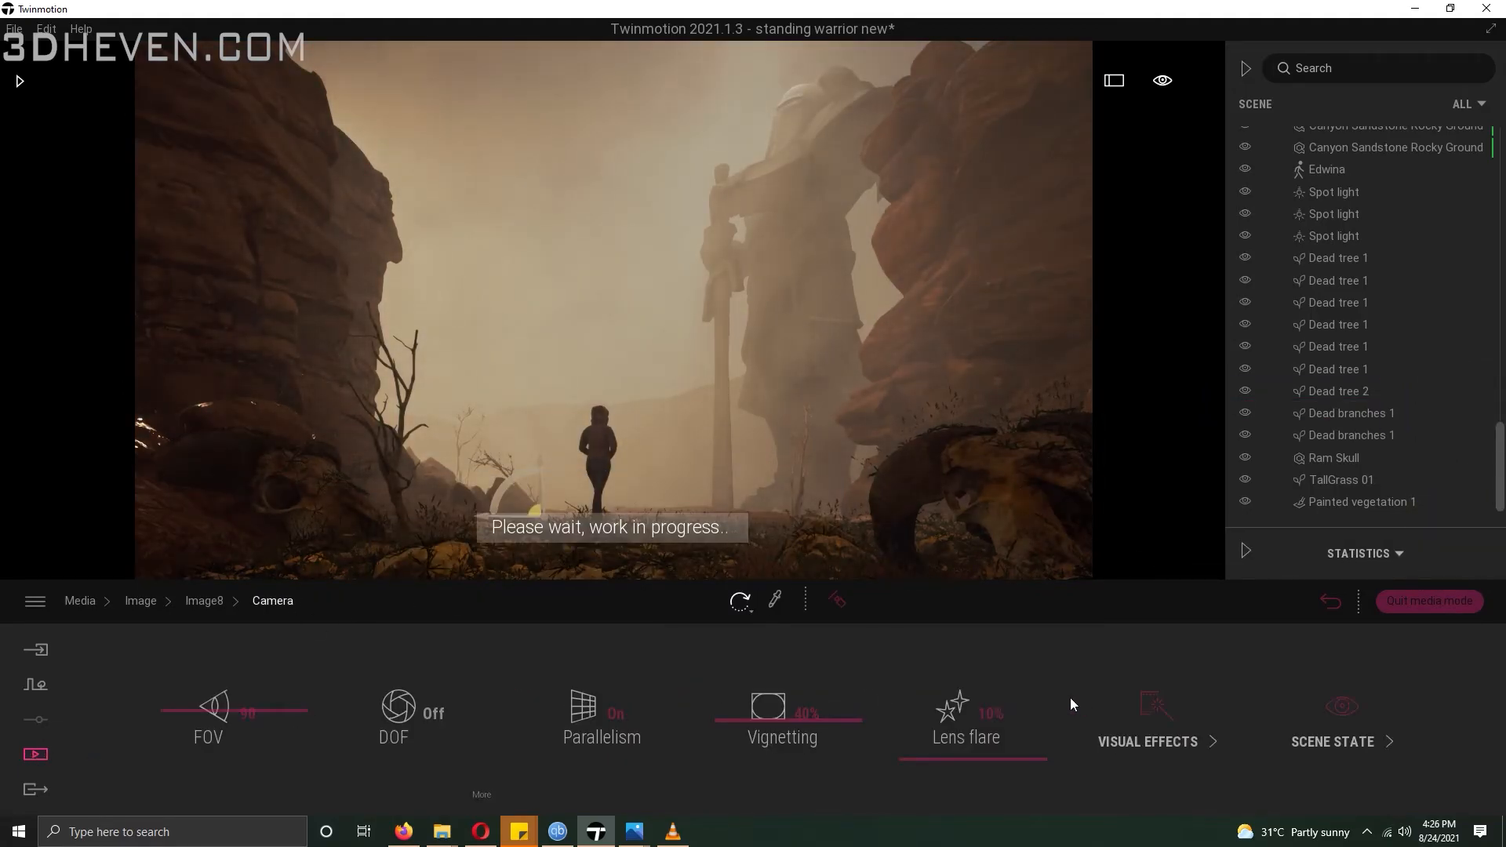
Return to the saved images, view a few of them and open Image3
left_click(35, 755)
left_click(428, 730)
left_click(731, 684)
left_click(832, 684)
left_click(521, 690)
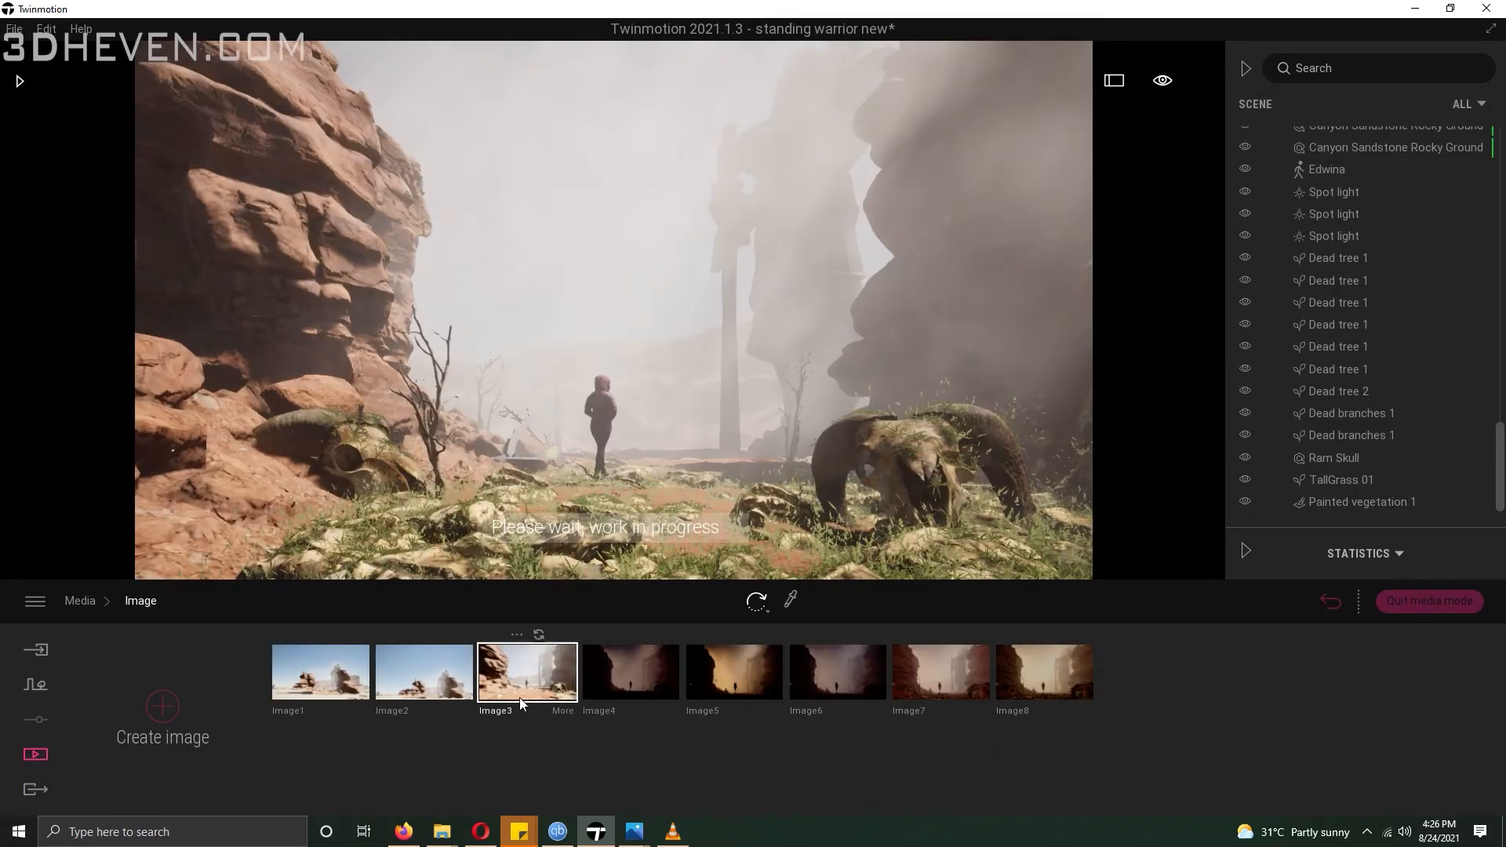
Open the colour gradient among Image3's camera visual effects and set its type to Hip 9
left_click(564, 710)
left_click(970, 736)
left_click(1152, 736)
left_click(551, 718)
left_click(583, 709)
left_click(661, 615)
left_click_drag(825, 516, 826, 608)
left_click(649, 616)
left_click(408, 557)
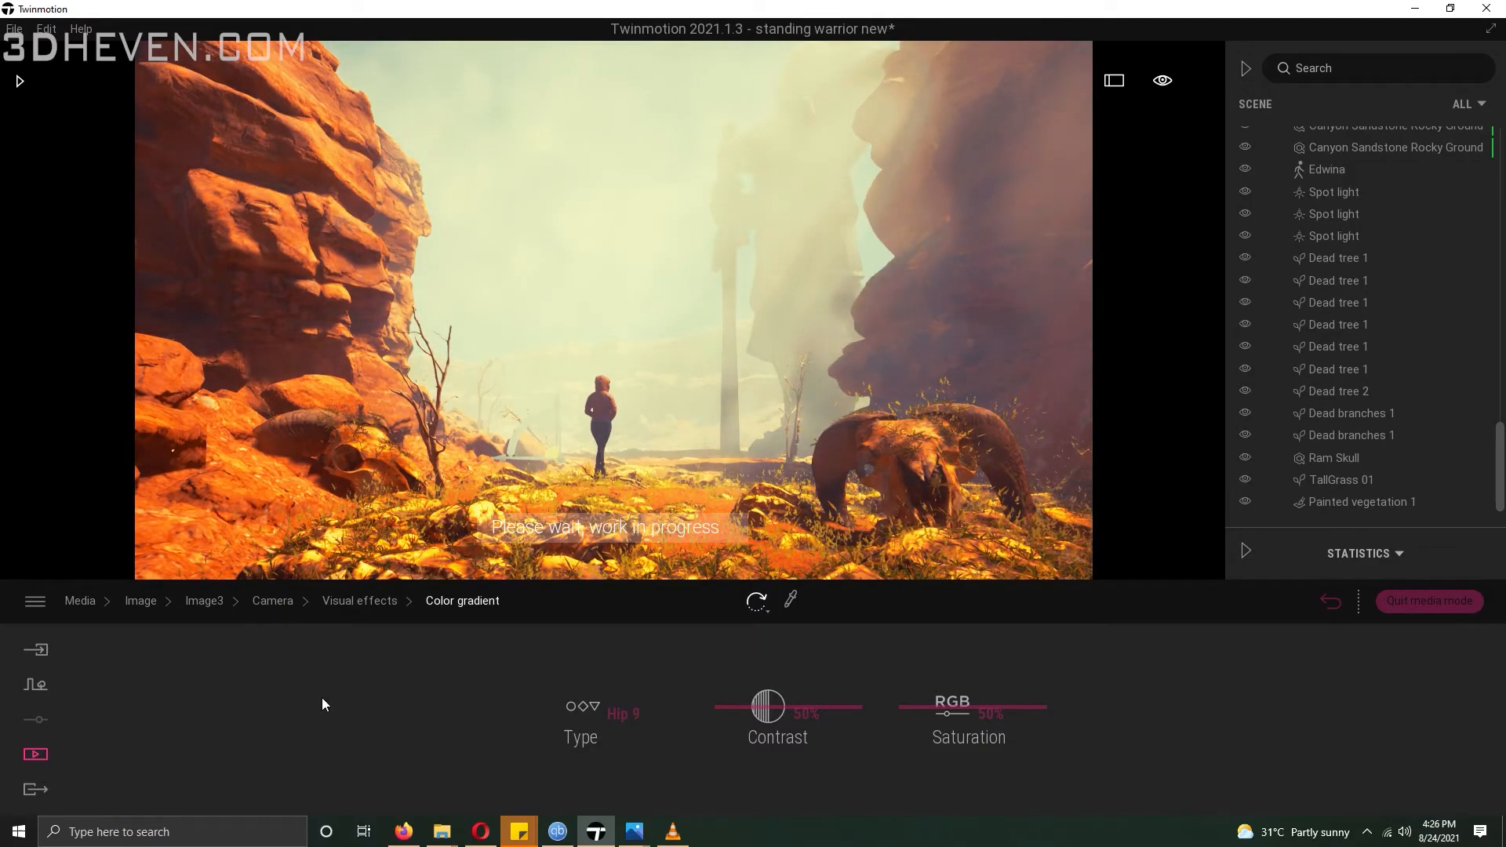
Set Image3's location in western Europe, its time of day to 12:11, month to May and north offset to 318°
left_click(35, 758)
left_click(35, 757)
left_click(35, 758)
left_click(590, 730)
left_click_drag(117, 709, 308, 714)
left_click(440, 727)
left_click_drag(832, 750, 836, 718)
left_click_drag(1059, 717, 1062, 736)
left_click_drag(1227, 770, 1218, 665)
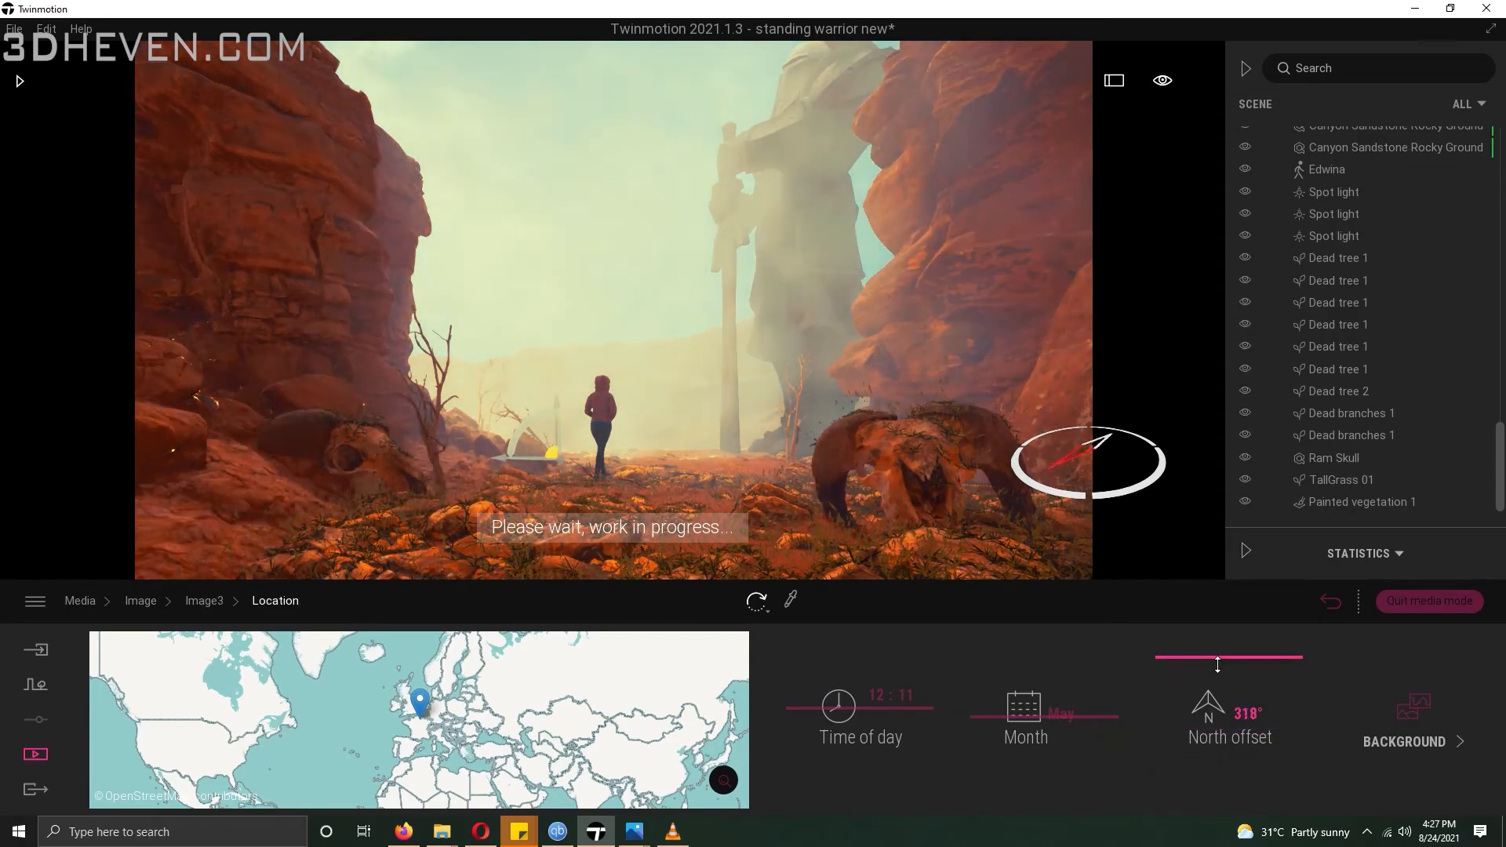
Set the FOV of Image3's camera to 63 and reframe the view lower, facing the figure, statue and canyon walls
left_click(39, 756)
left_click(422, 723)
left_click(565, 713)
left_click(969, 723)
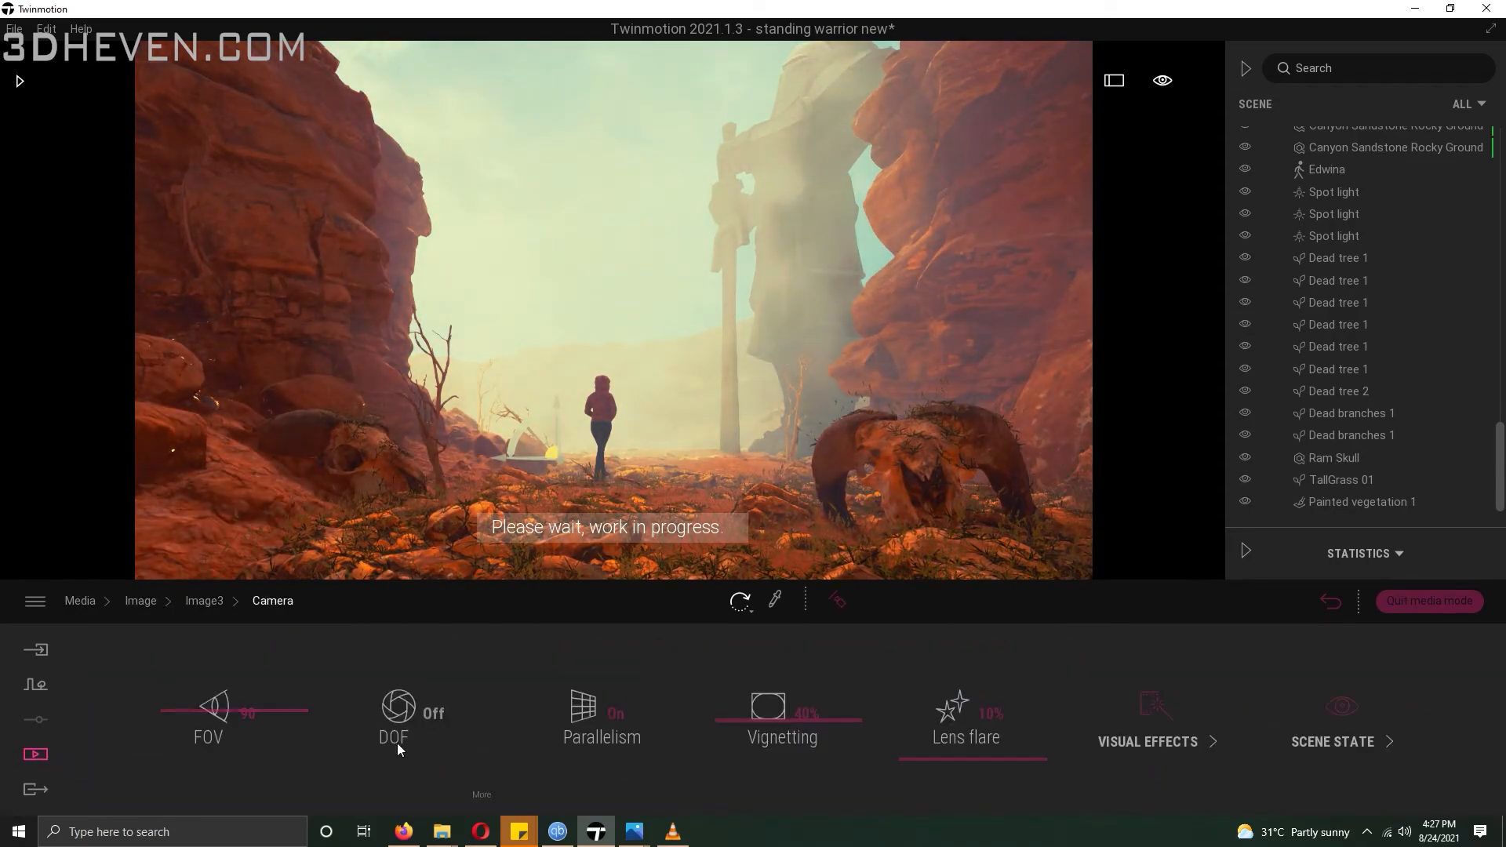
left_click_drag(223, 718, 222, 741)
right_click_drag(612, 353, 655, 306)
middle_click_drag(612, 353, 600, 310)
right_click_drag(611, 353, 621, 317)
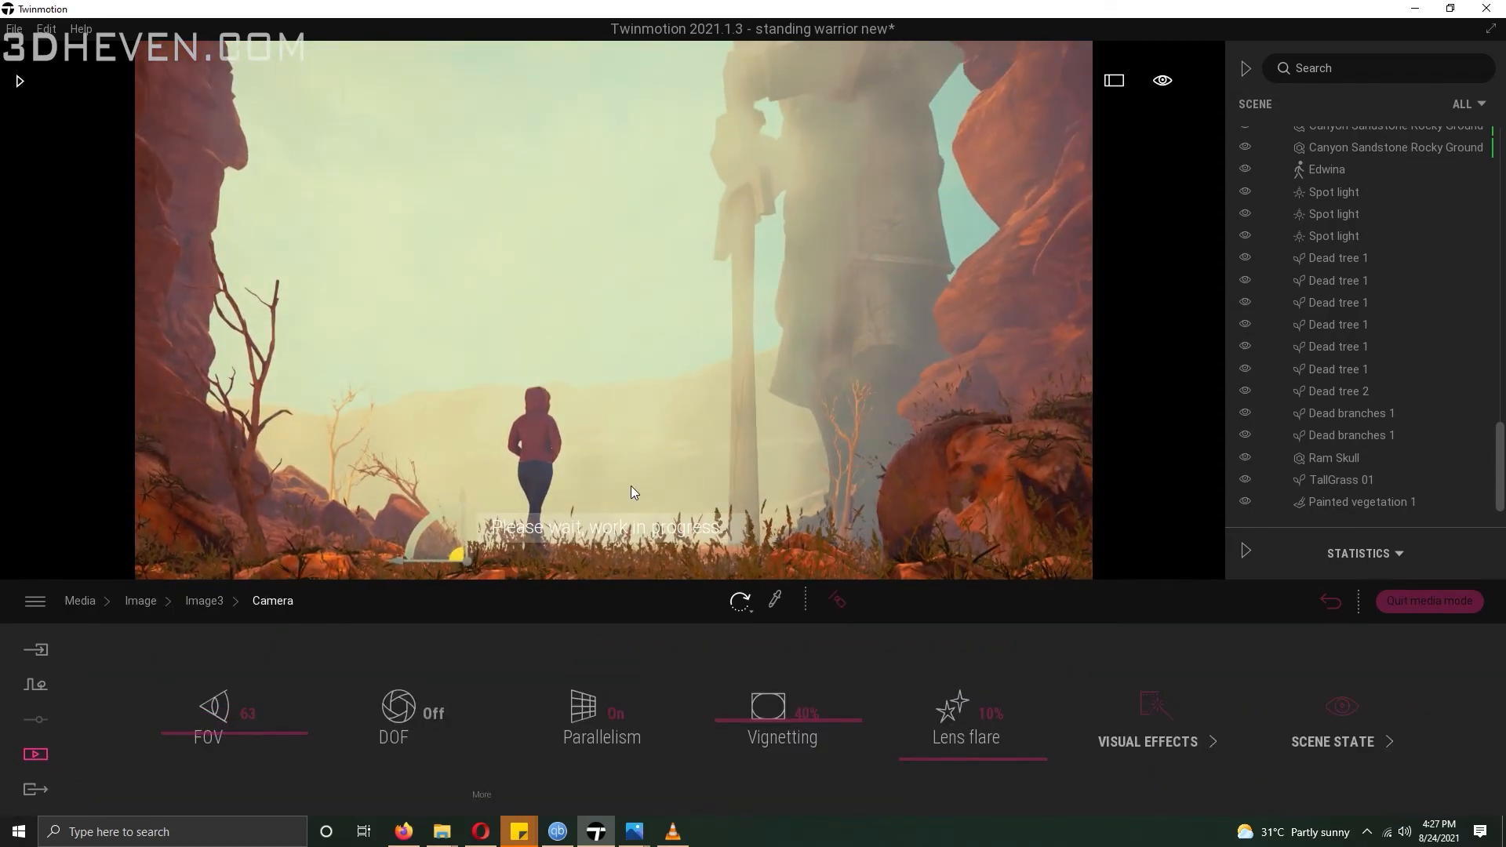
Refresh Image3 with the new view and set its camera vignetting to 70%
left_click(140, 602)
left_click(537, 692)
left_click_drag(741, 716, 740, 690)
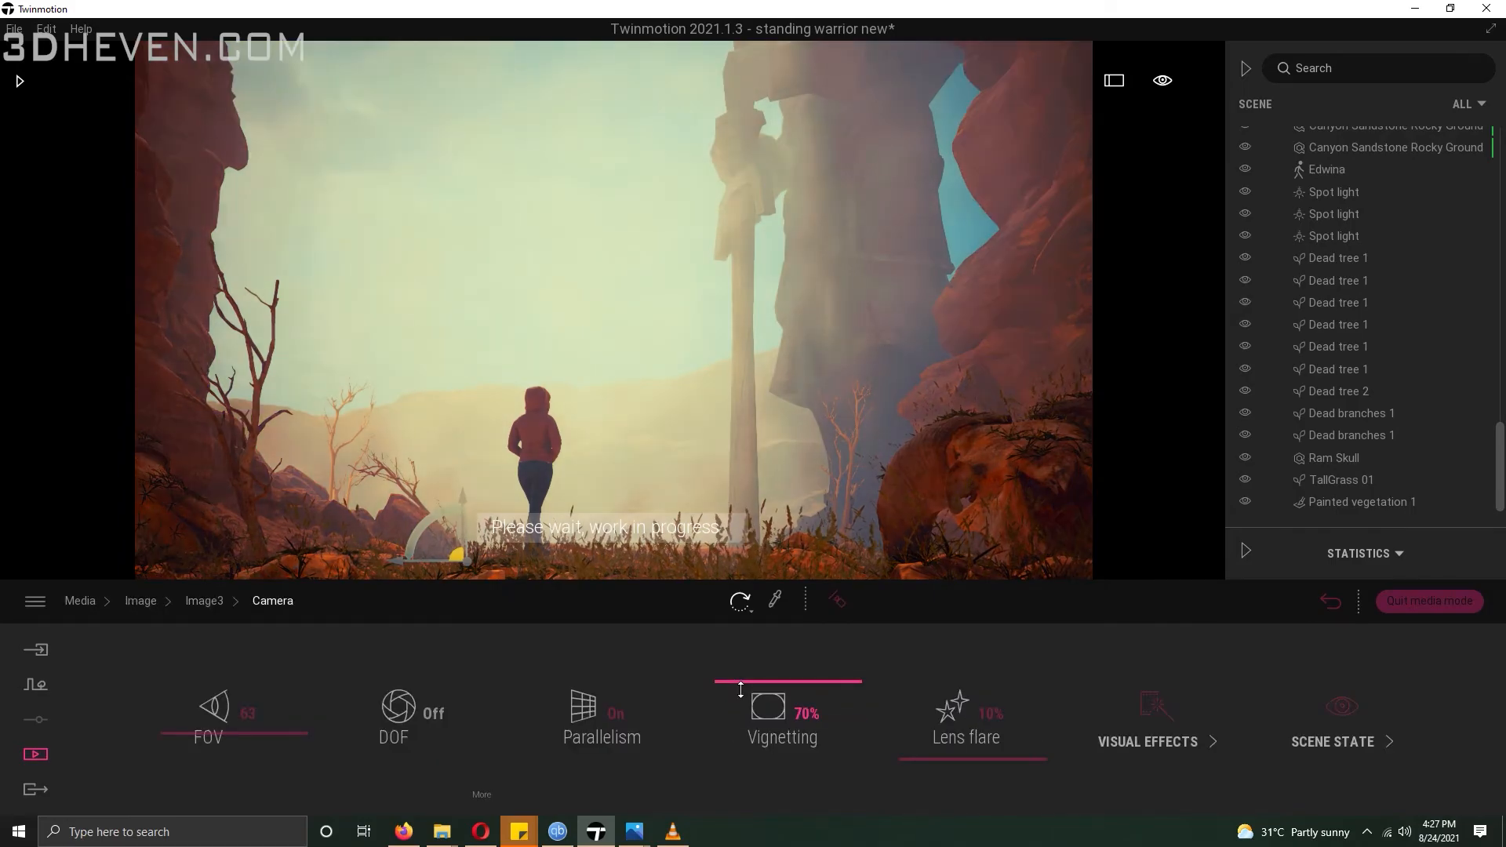
Select the image to export and open the additional export settings for refinement and motion blur
left_click(40, 789)
left_click(306, 710)
left_click(428, 330)
left_click(385, 799)
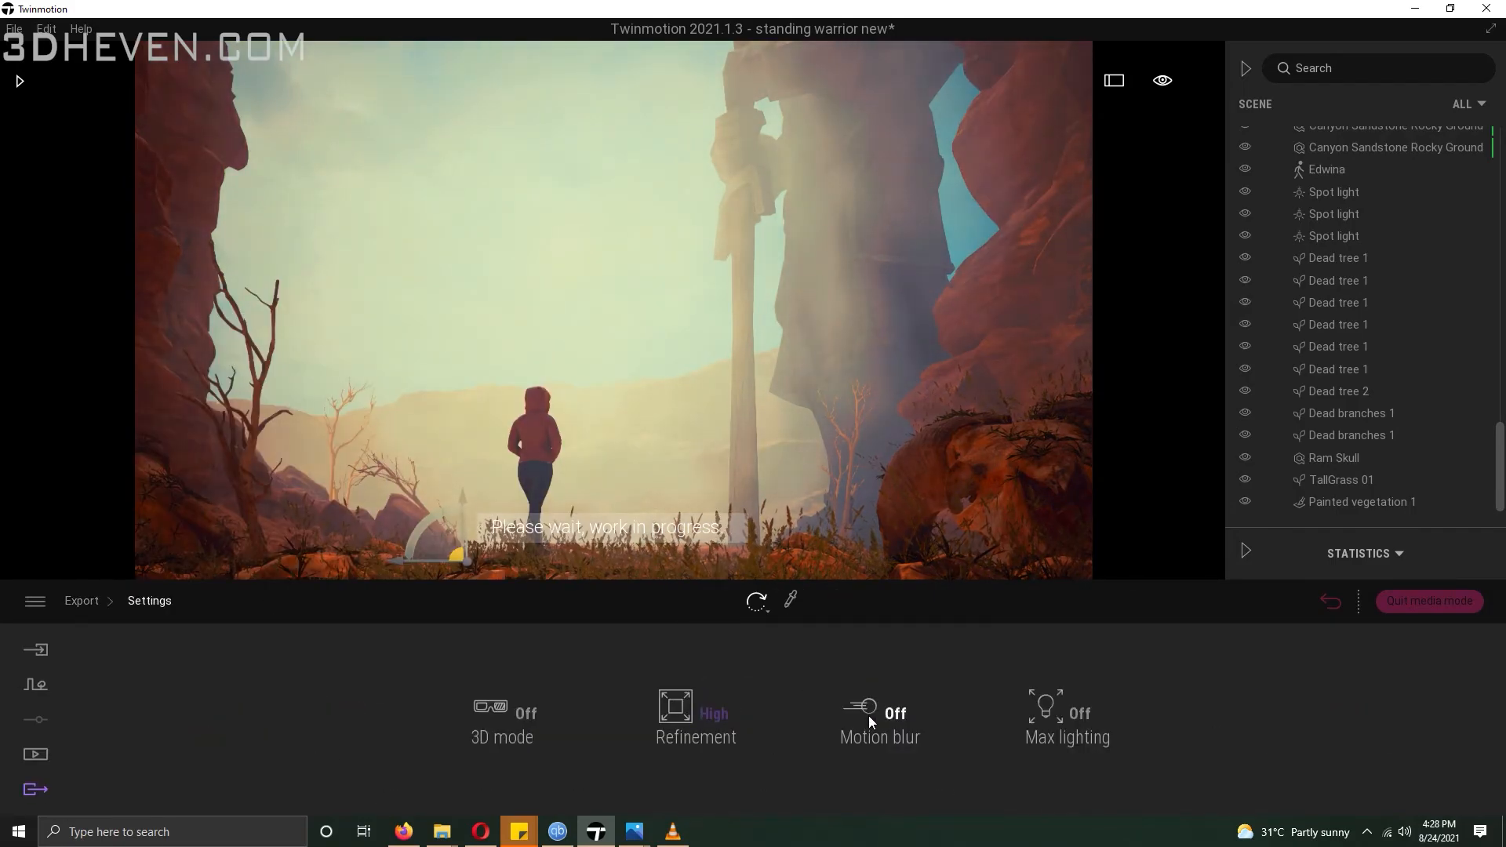